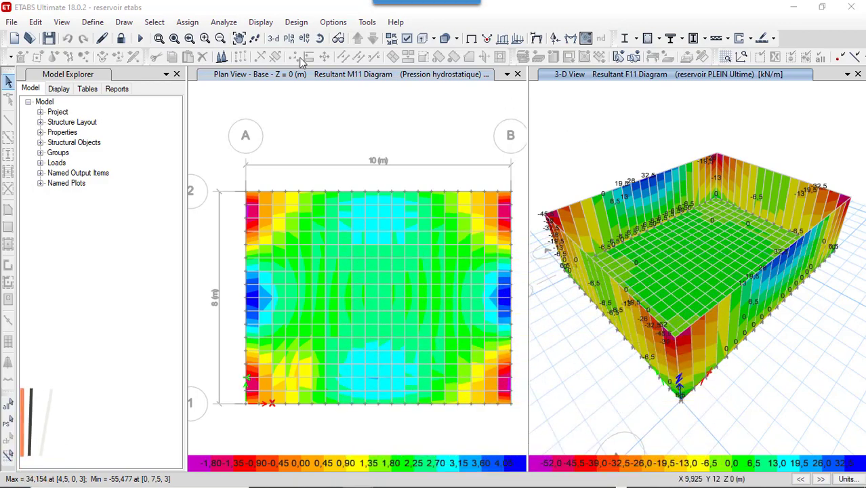
# - Start a new model with built-in settings: Metric SI units, ArcelorMittal_Europe sections, Eurocode 3-2005 and Eurocode 2-2004
pyautogui.click(29, 37)
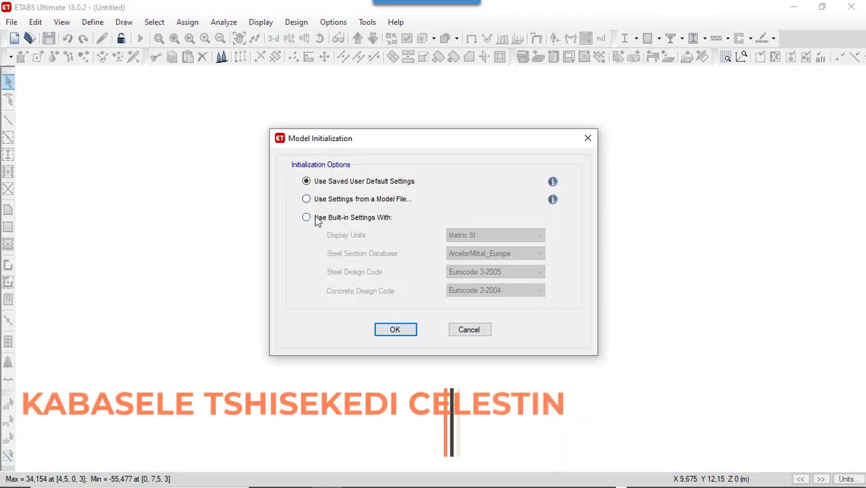
pyautogui.click(317, 221)
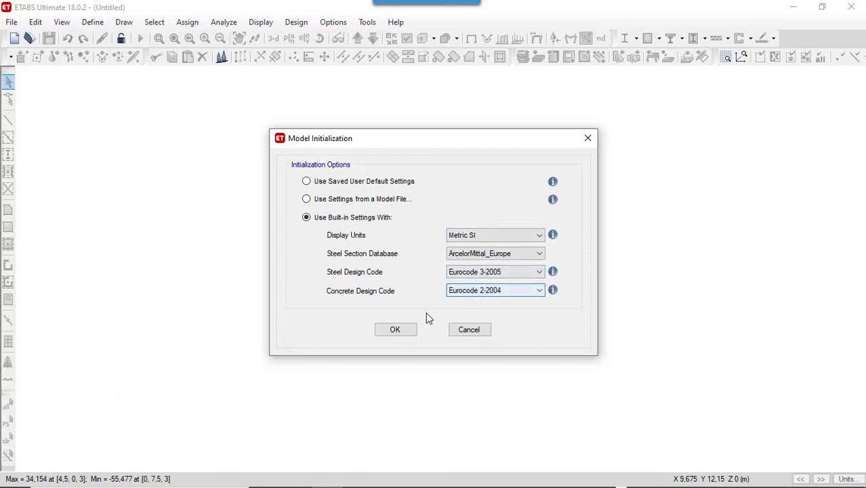
pyautogui.click(405, 335)
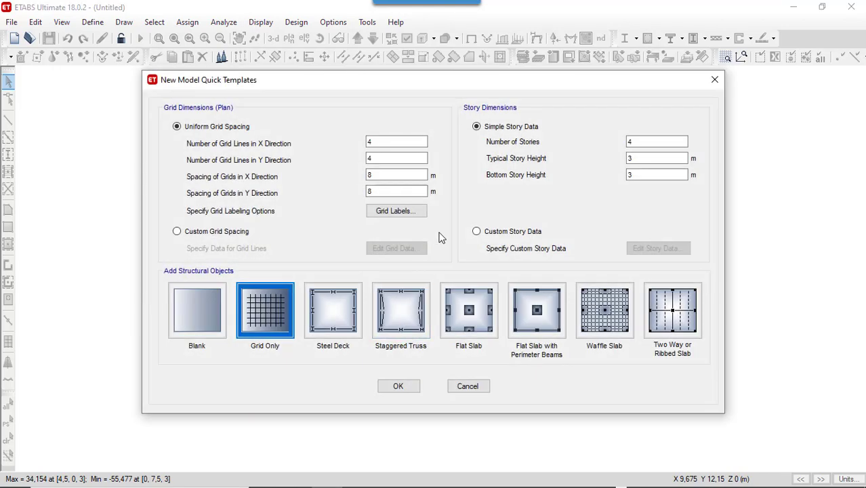
# - Create a Grid Only model with 2 grid lines in X and Y, spaced 10 m in X and 8 m in Y, and 1 story
pyautogui.click(380, 141)
pyautogui.moveTo(381, 143); pyautogui.dragTo(361, 149)
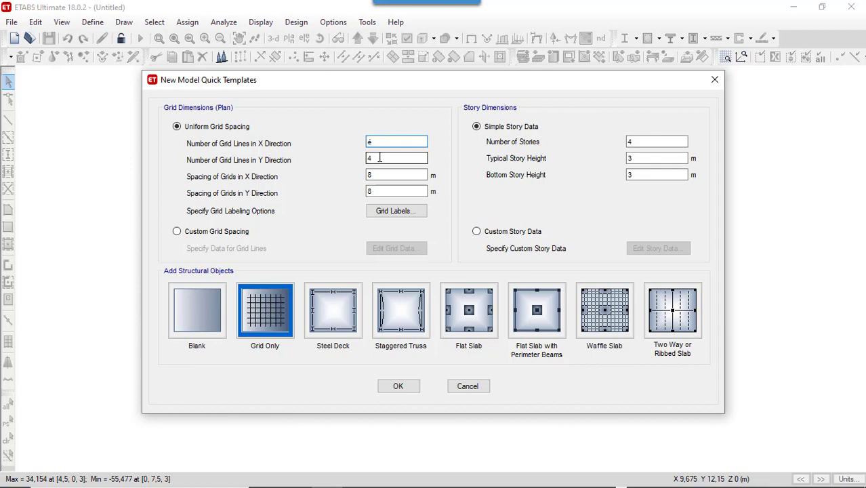
pyautogui.write('2')
pyautogui.moveTo(381, 160); pyautogui.dragTo(352, 182)
pyautogui.write('2')
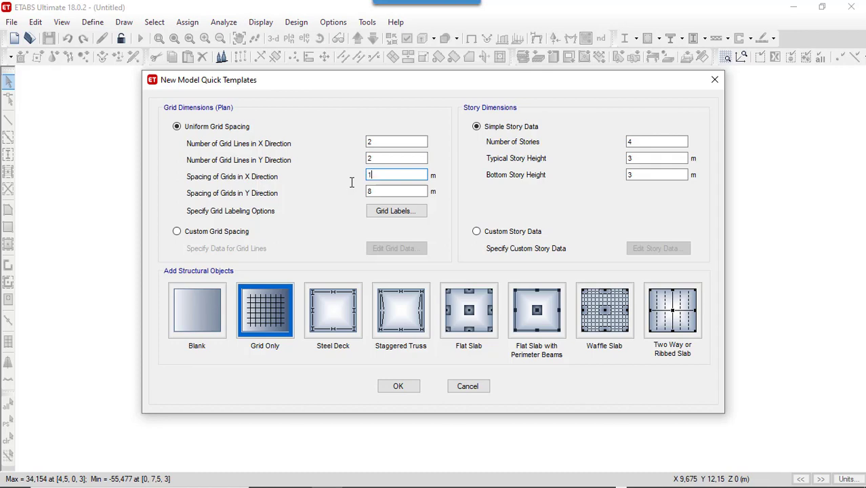
pyautogui.click(384, 194)
pyautogui.moveTo(656, 140); pyautogui.dragTo(601, 147)
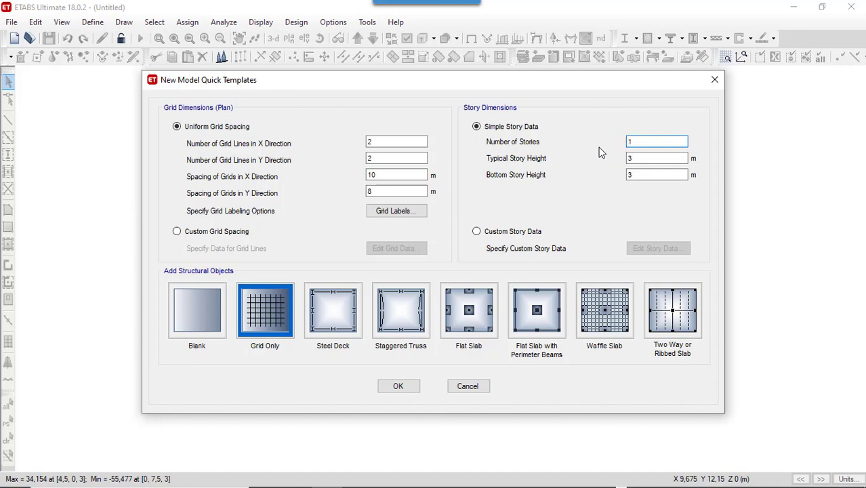
pyautogui.click(409, 388)
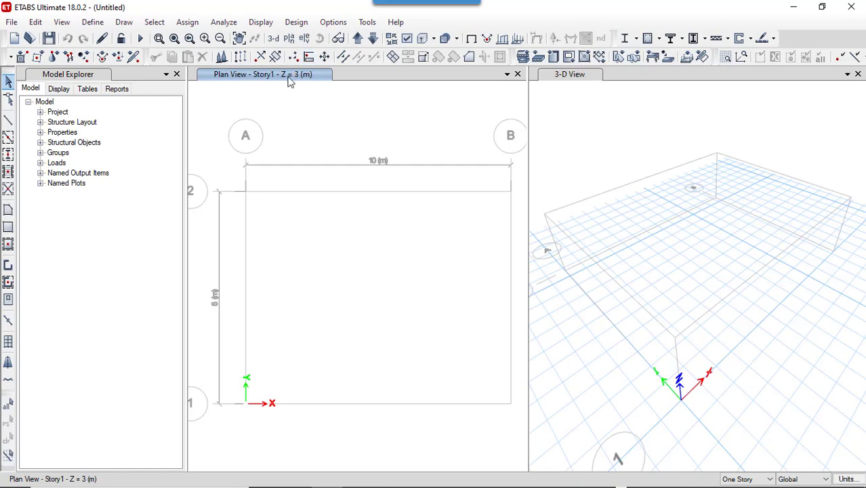
# - Switch the plan view to the Base level and start a new slab section property
pyautogui.click(373, 39)
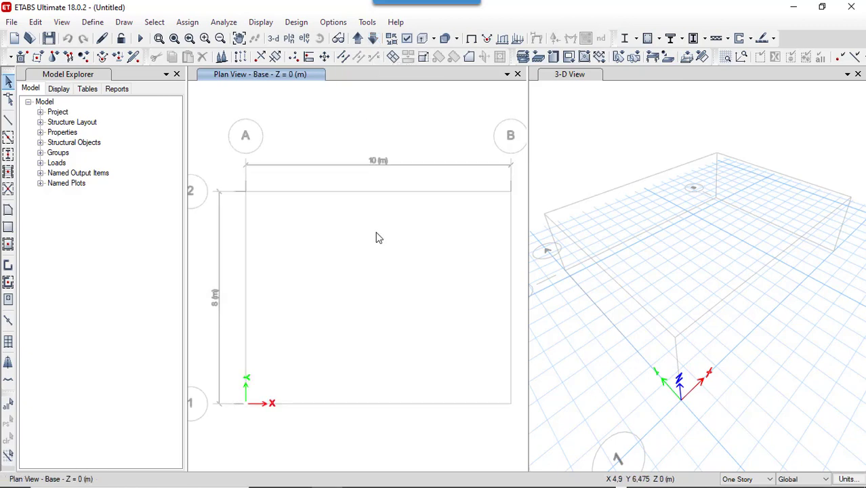
pyautogui.click(93, 22)
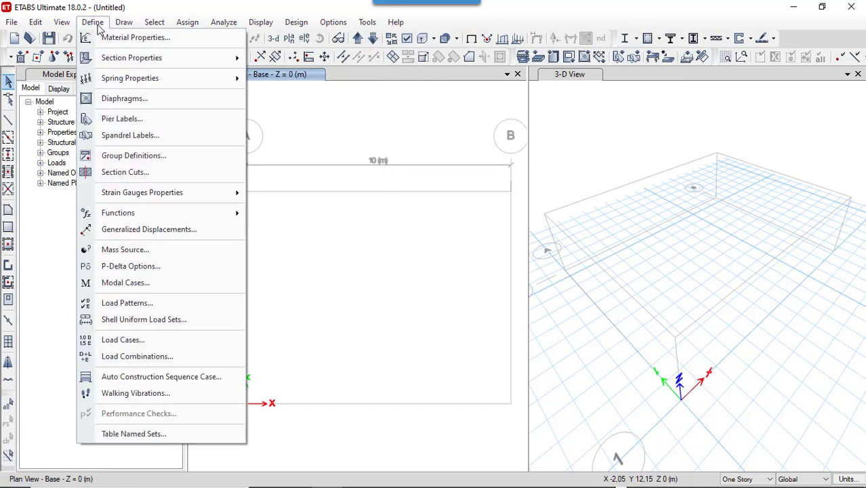
pyautogui.moveTo(126, 64)
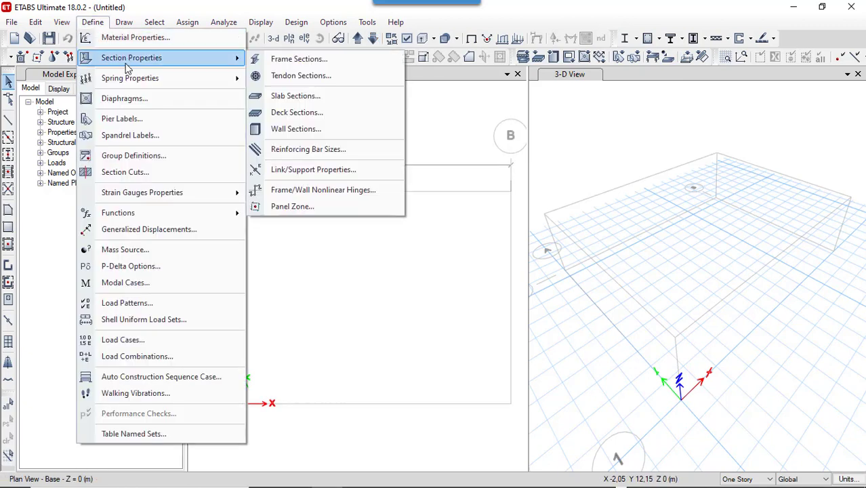
pyautogui.click(322, 96)
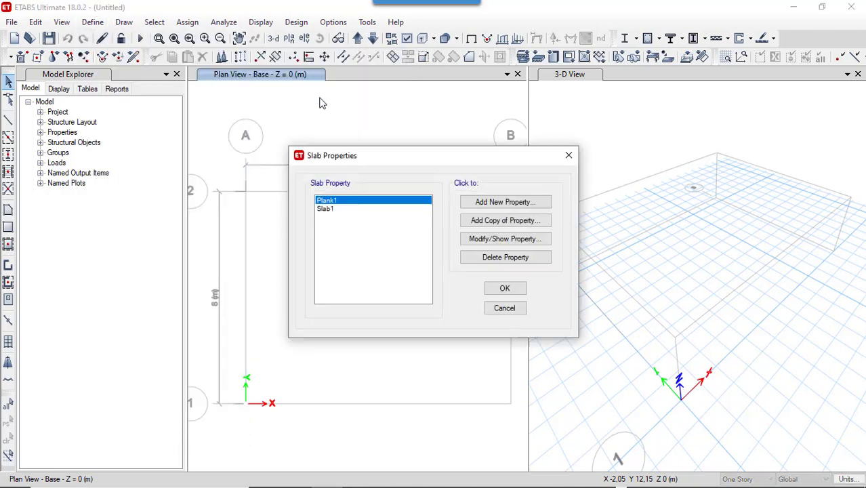
pyautogui.click(373, 208)
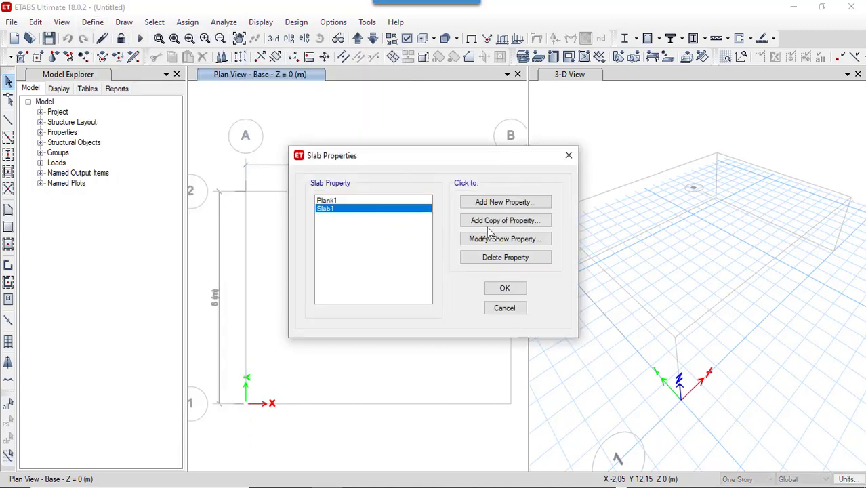
pyautogui.click(519, 206)
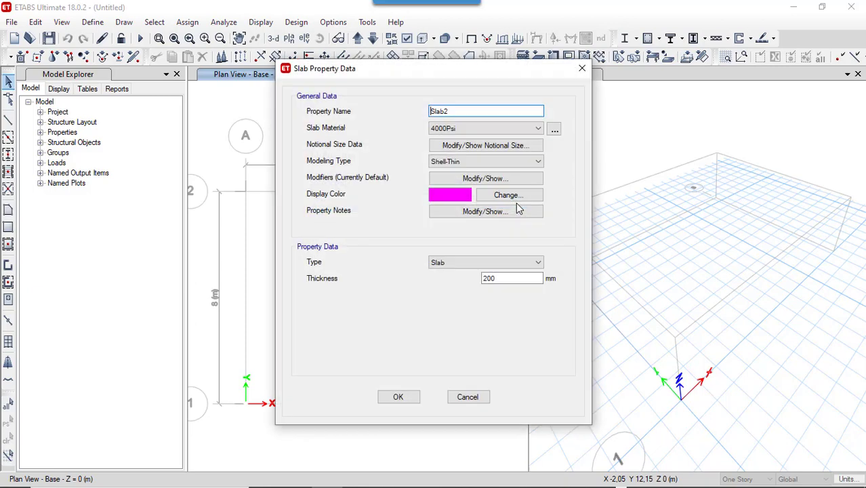
# - Add European concrete C25/30 per EN 1992-1-1 as a new material and assign it to the new slab property
pyautogui.click(554, 129)
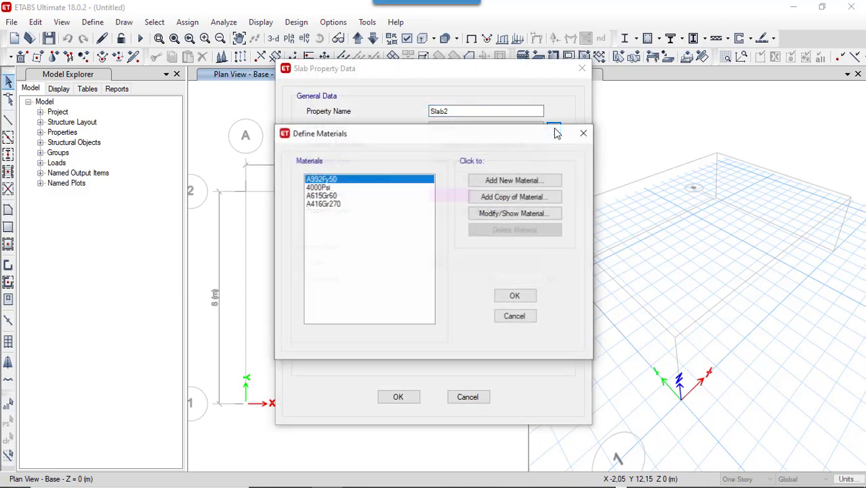
pyautogui.click(515, 180)
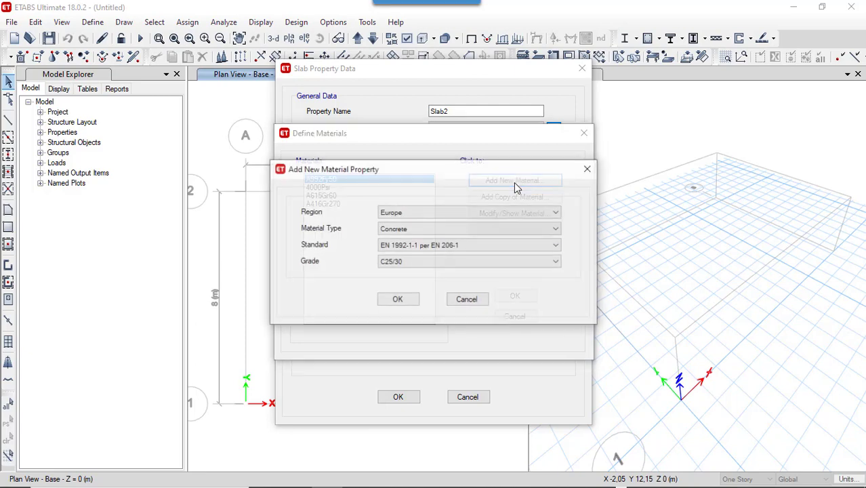
pyautogui.click(404, 297)
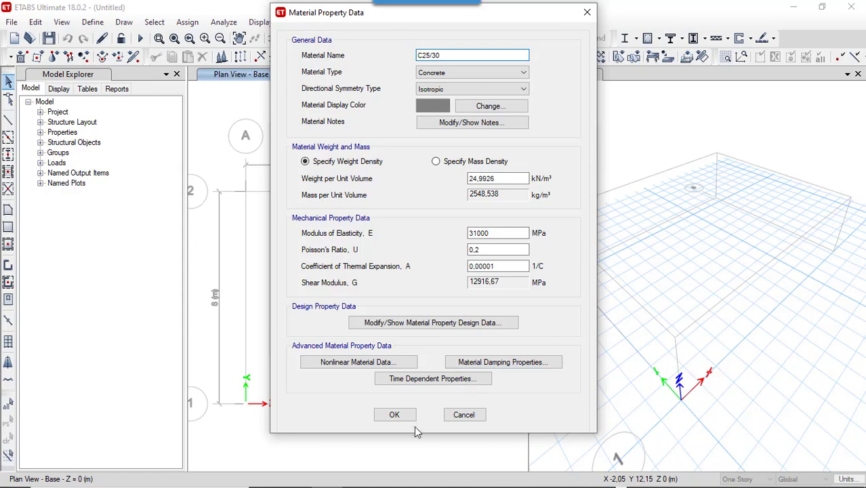
pyautogui.click(393, 413)
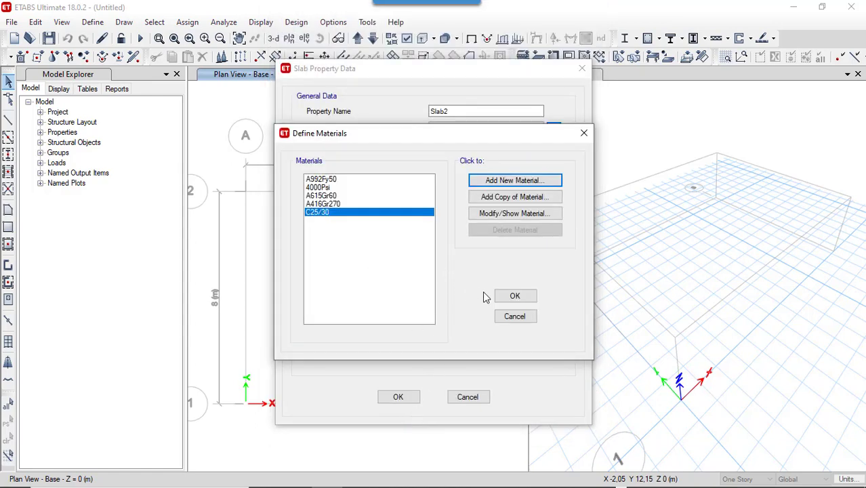
pyautogui.click(515, 296)
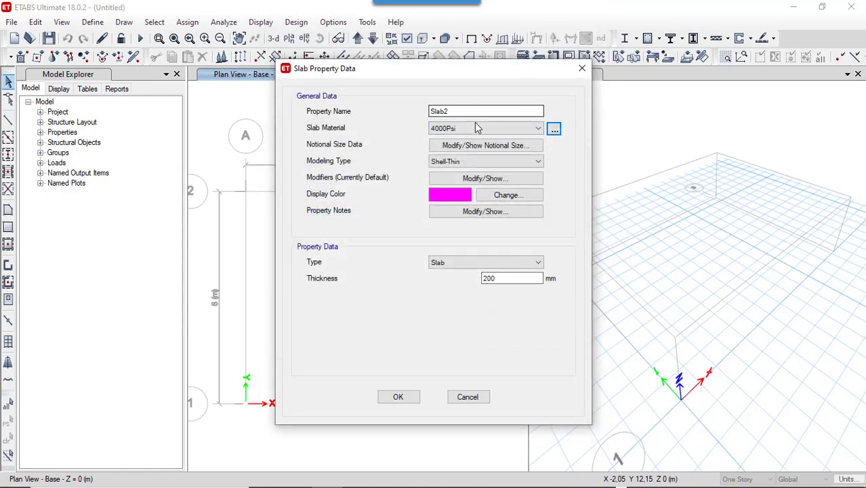
pyautogui.click(475, 128)
pyautogui.click(468, 174)
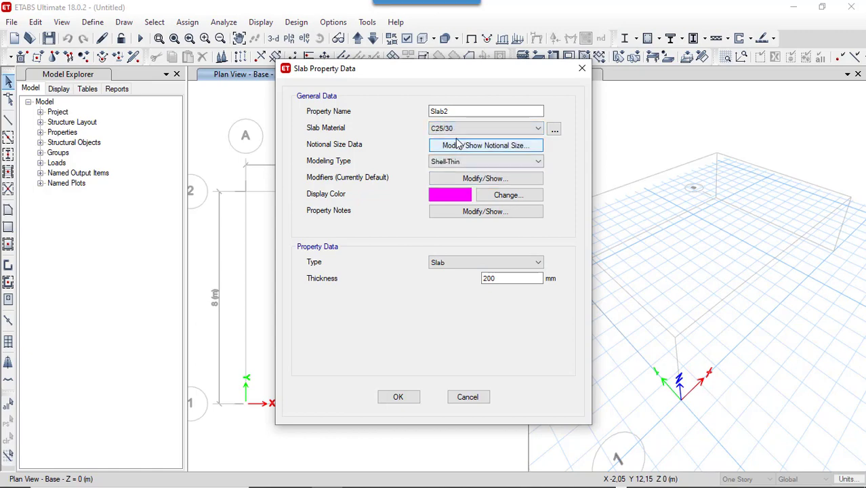
# - Name the slab property RADIER 50, set its modeling type to Shell-Thick, enter its thickness and save it
pyautogui.doubleClick(441, 111)
pyautogui.write('RADIER 50')
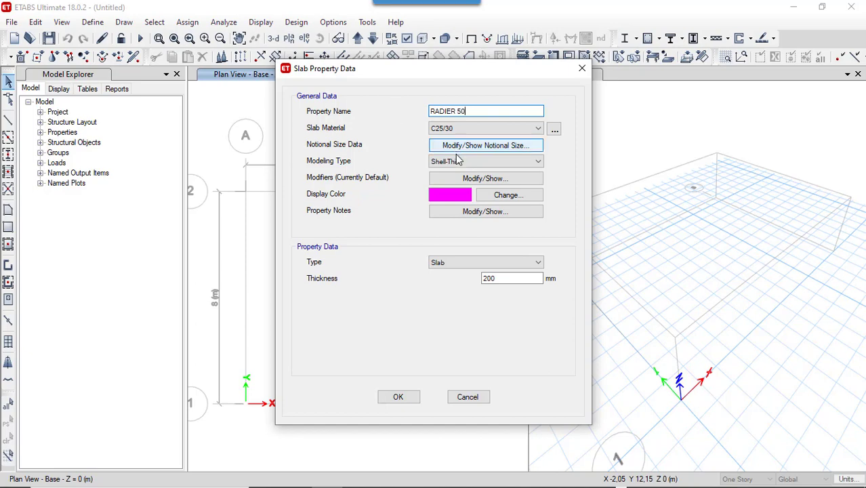
pyautogui.click(457, 160)
pyautogui.click(466, 180)
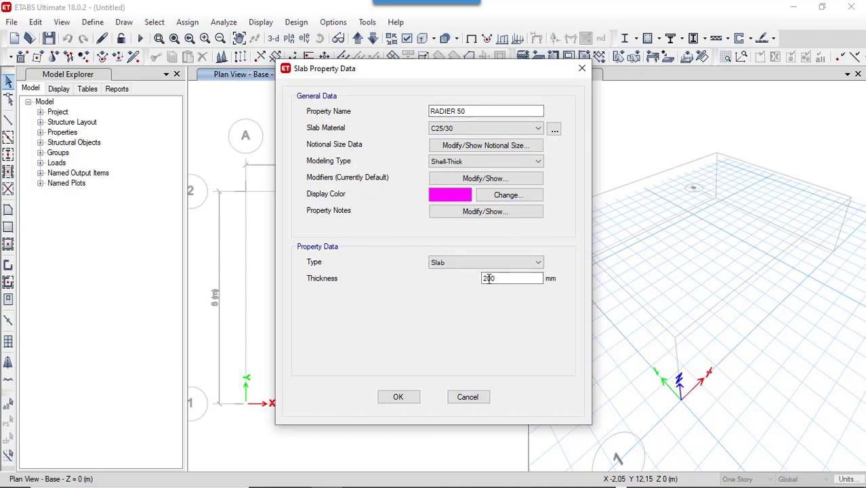
pyautogui.moveTo(488, 278); pyautogui.dragTo(466, 284)
pyautogui.click(398, 396)
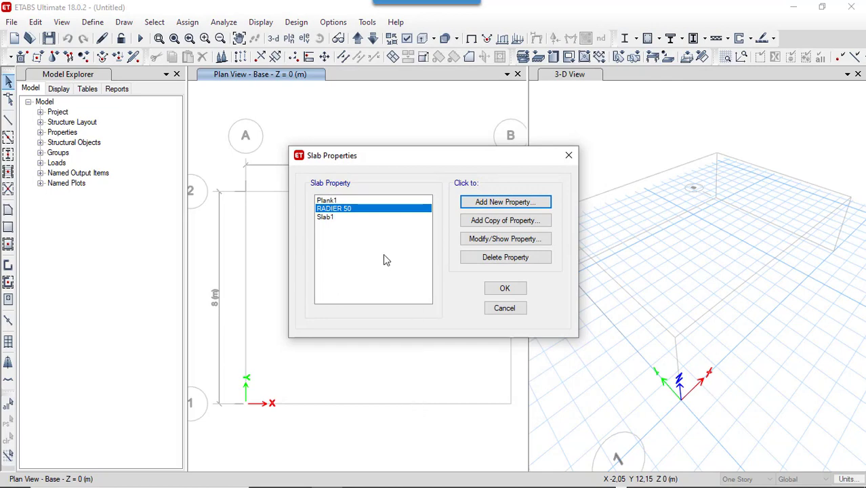
pyautogui.click(499, 294)
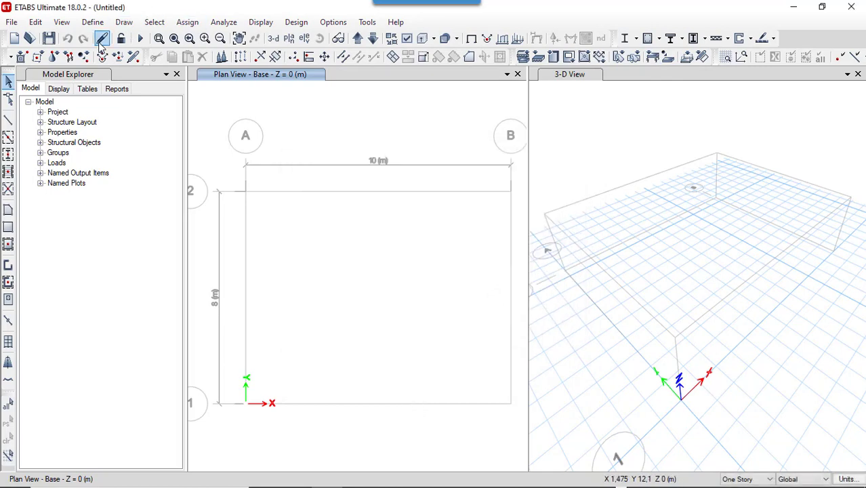
# - Add a new wall section property and set its material to C25/30
pyautogui.click(98, 23)
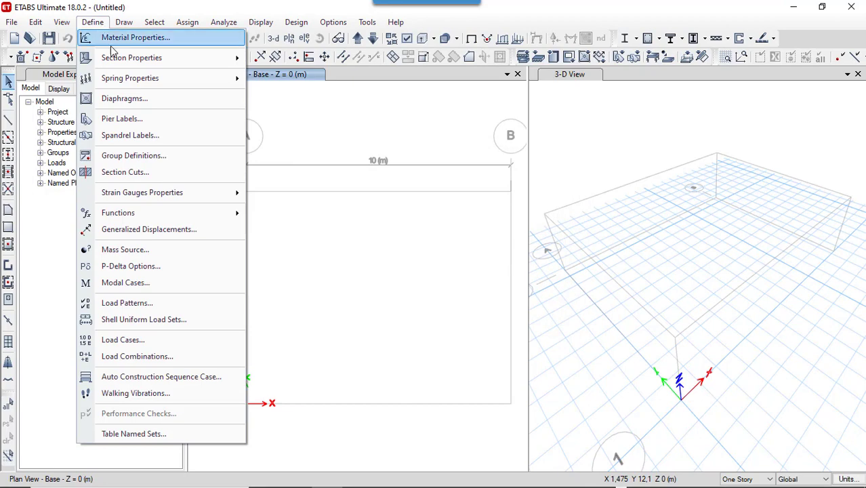
pyautogui.moveTo(110, 58)
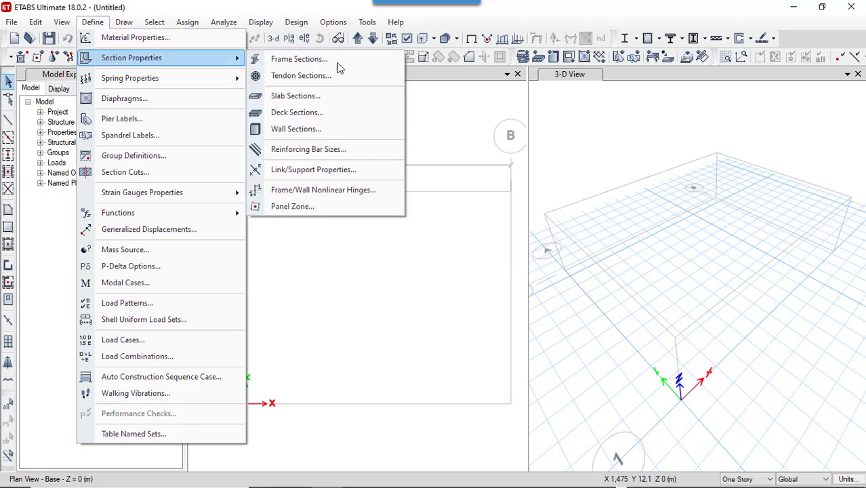
pyautogui.click(322, 130)
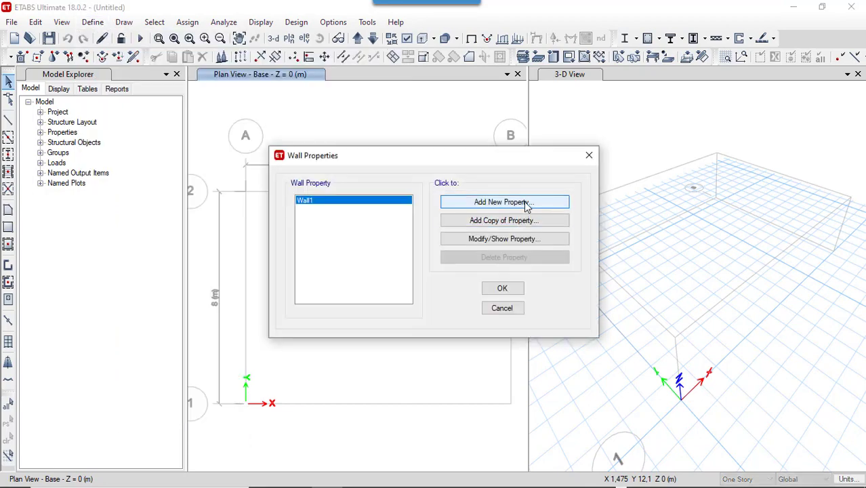
pyautogui.click(518, 202)
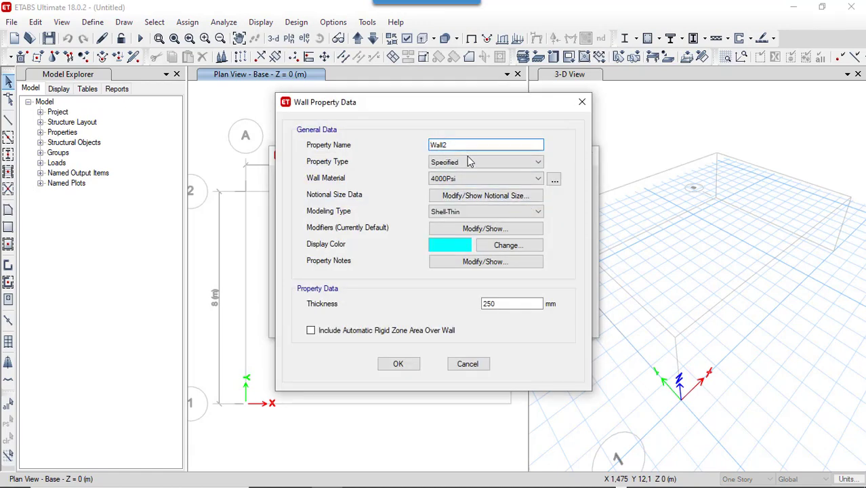
pyautogui.click(473, 179)
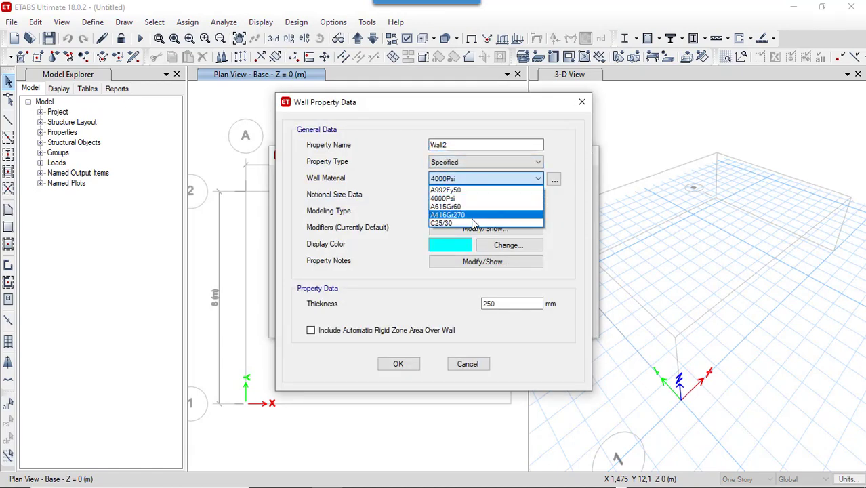
pyautogui.click(474, 223)
# - Name the wall property VOILE, set its thickness to 400 mm and modeling type to Shell-Thick, and save it
pyautogui.doubleClick(449, 145)
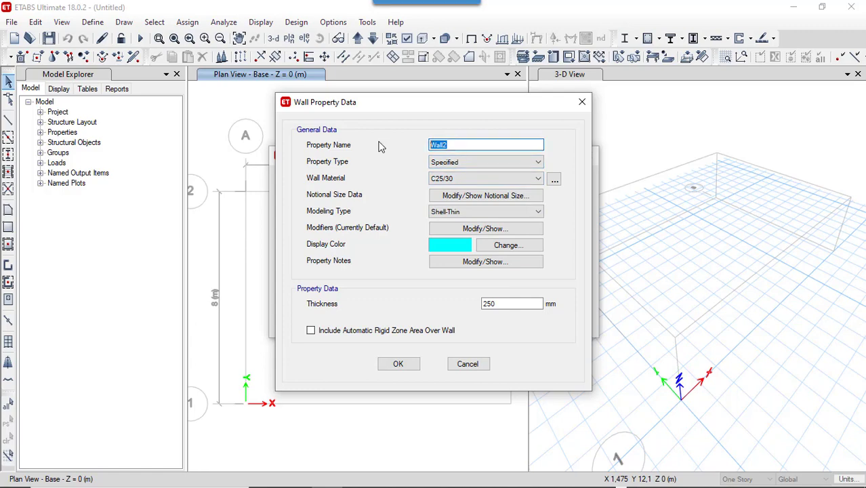
pyautogui.write('VOILE')
pyautogui.doubleClick(491, 306)
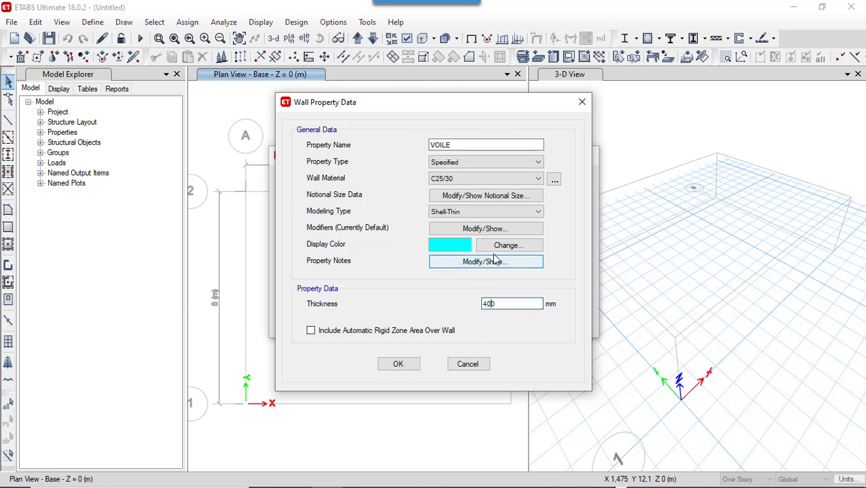
pyautogui.click(502, 212)
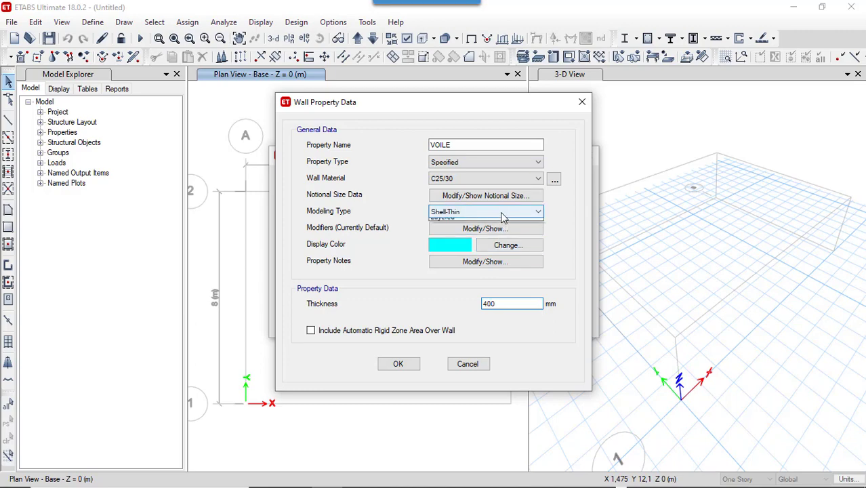
pyautogui.click(499, 232)
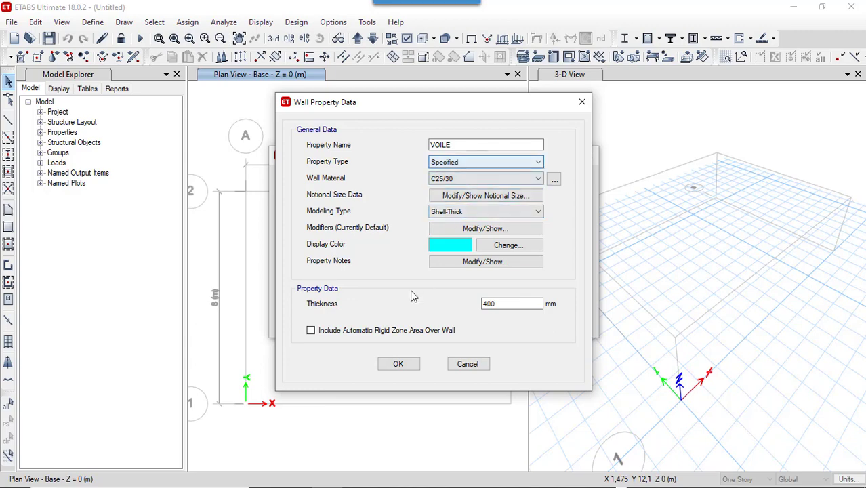
pyautogui.click(399, 364)
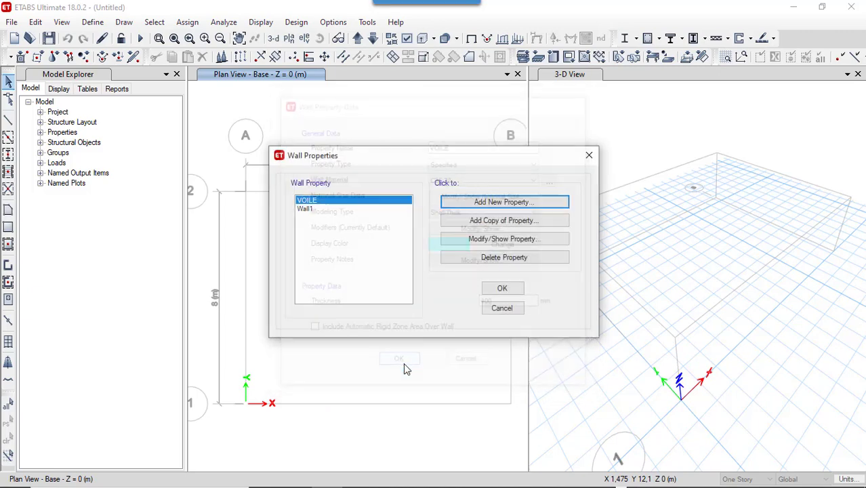
pyautogui.click(507, 287)
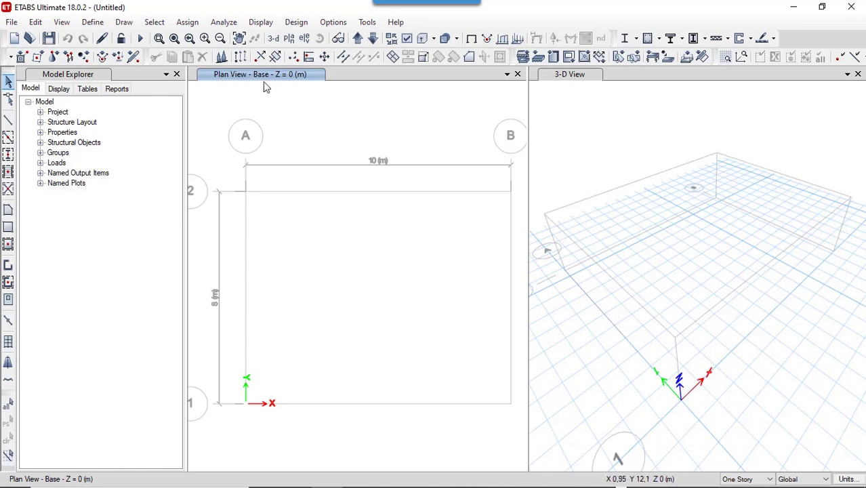
# - Quick-draw a floor slab with the RADIER 50 property in the bay between grids A-B and 1-2 at Base level
pyautogui.click(9, 245)
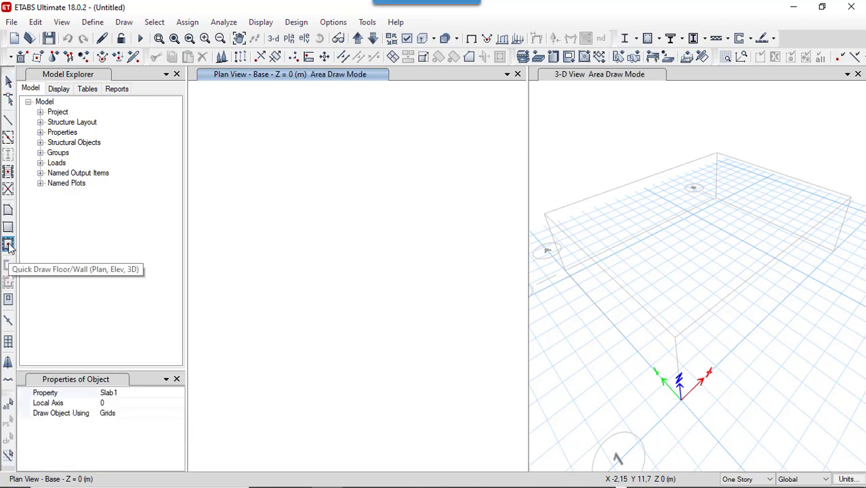
pyautogui.click(178, 393)
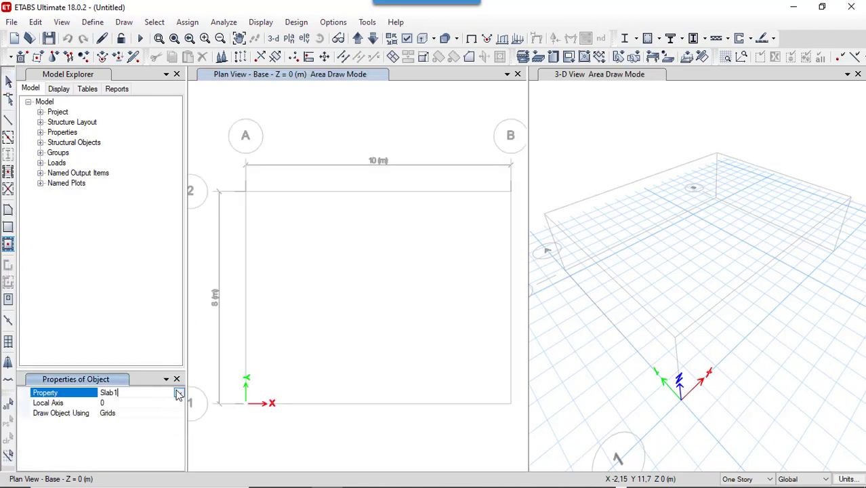
pyautogui.click(179, 394)
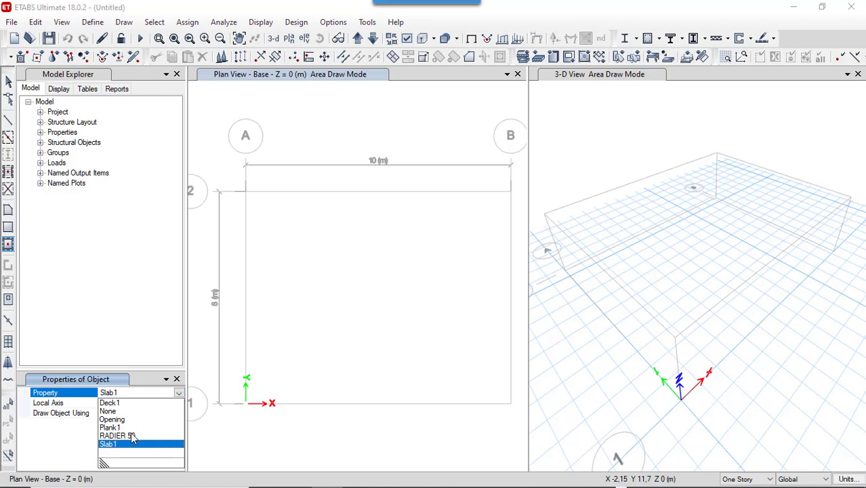
pyautogui.click(133, 436)
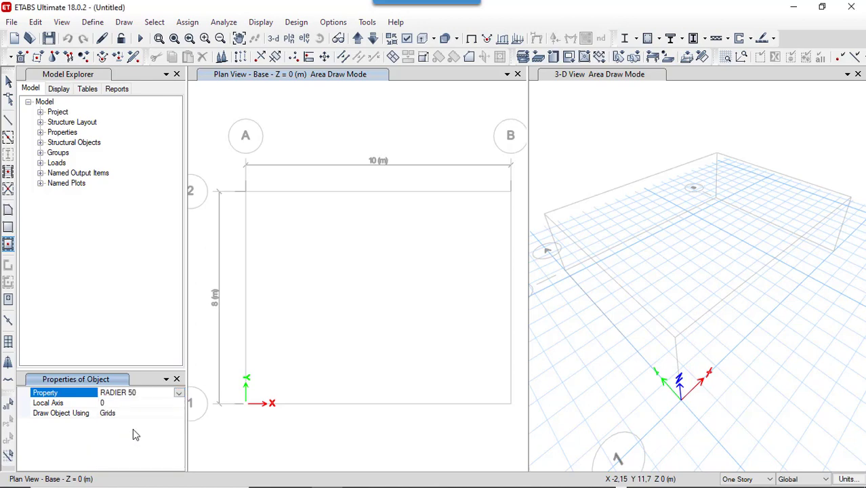
pyautogui.click(340, 280)
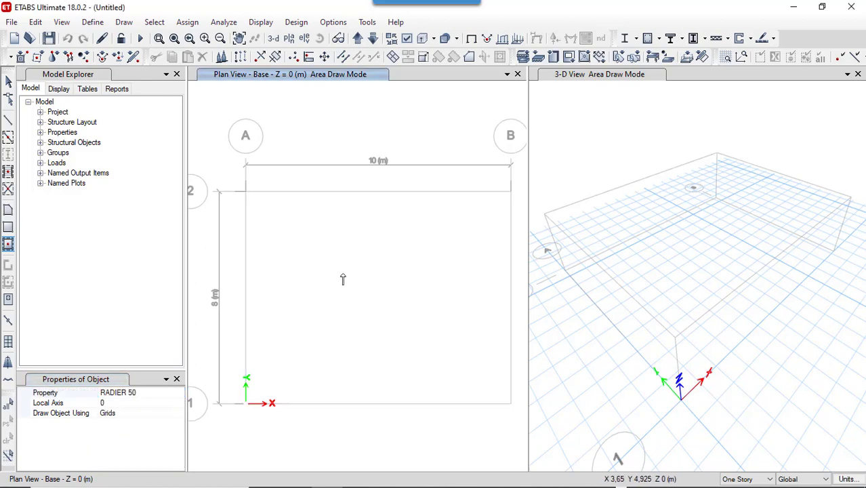
pyautogui.click(342, 279)
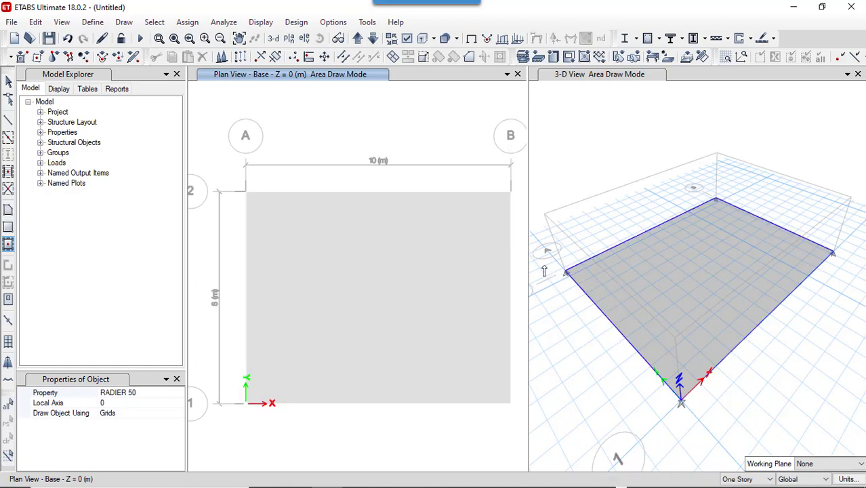
pyautogui.press('Escape')
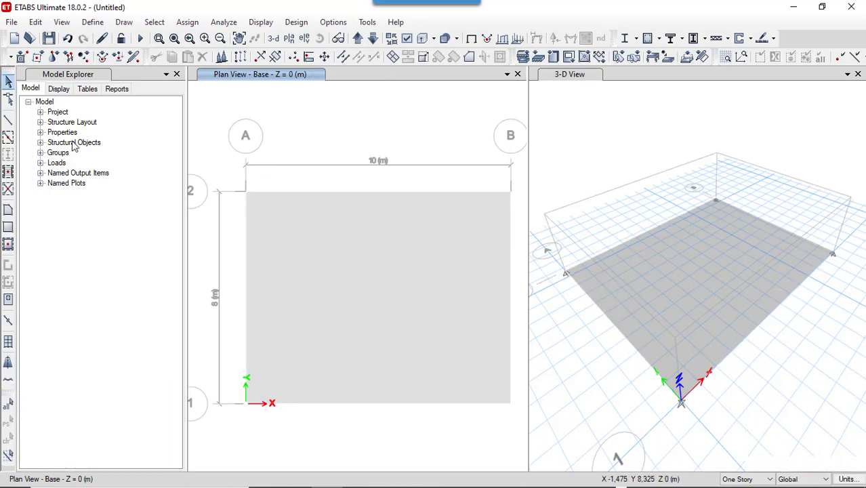
# - Select the four corner joints of the base slab and remove all their translation and rotation restraints
pyautogui.click(247, 194)
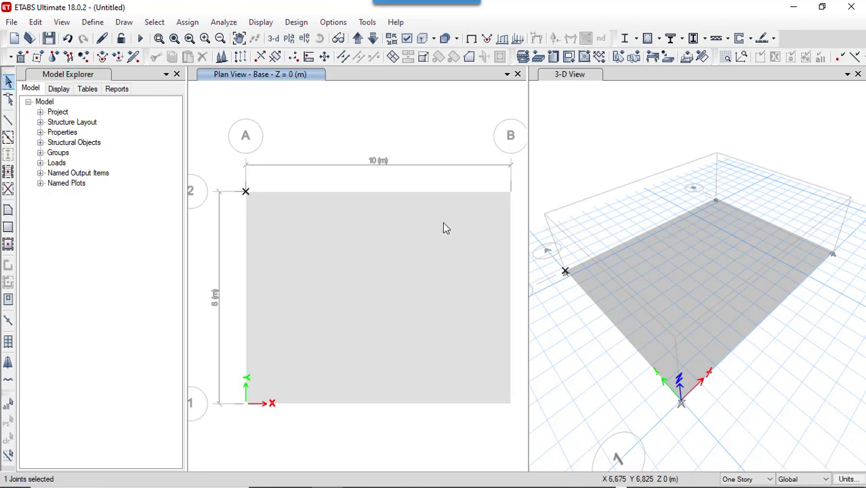
pyautogui.click(511, 193)
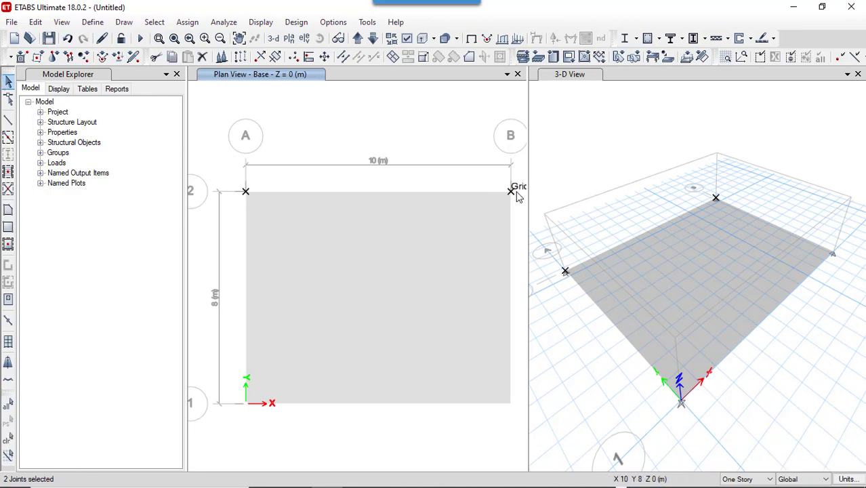
pyautogui.click(246, 402)
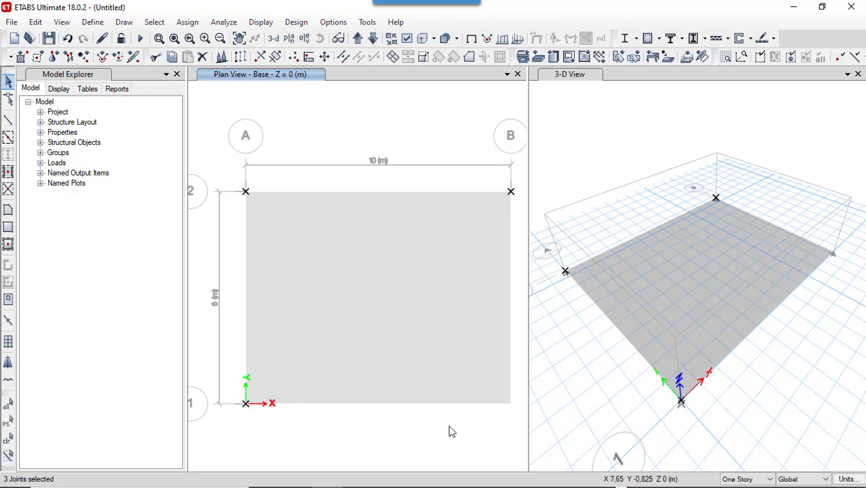
pyautogui.click(512, 404)
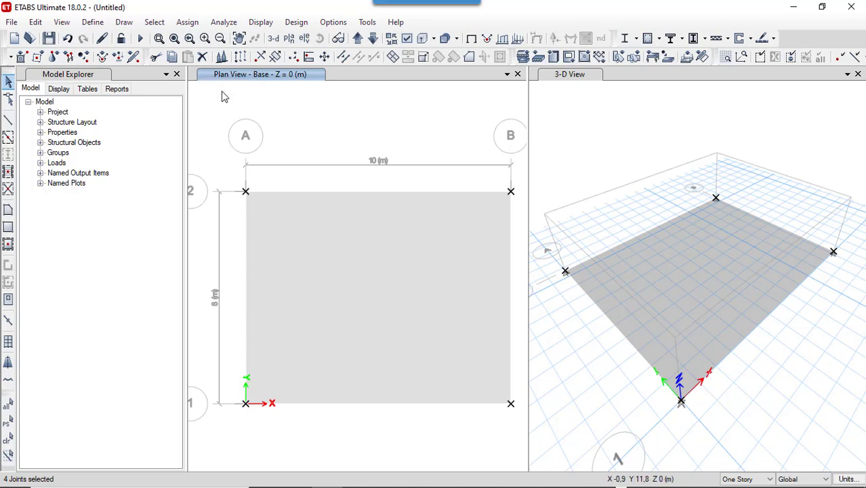
pyautogui.click(53, 57)
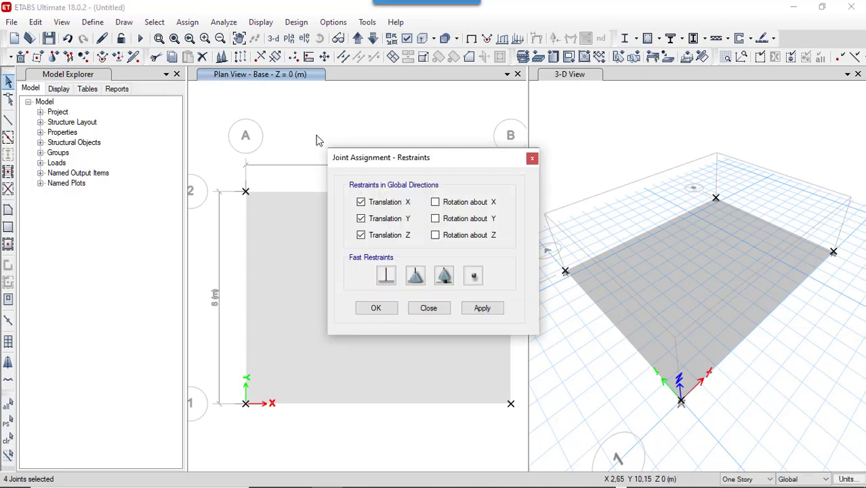
pyautogui.click(473, 275)
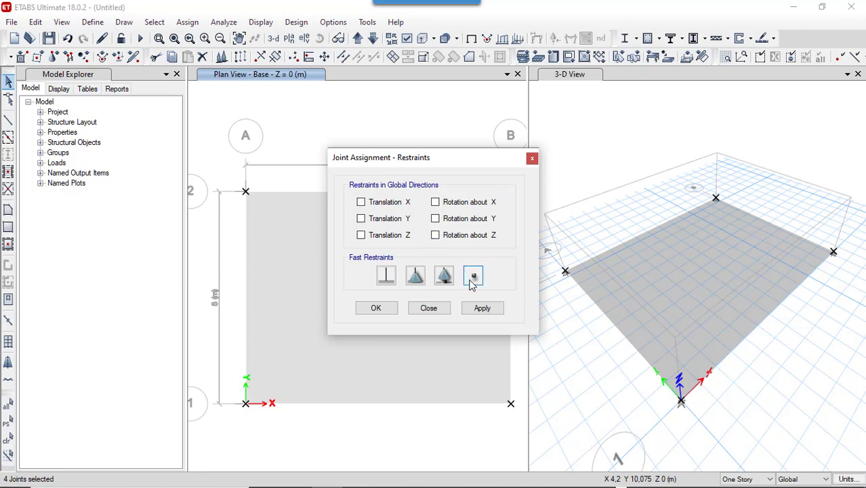
pyautogui.click(492, 308)
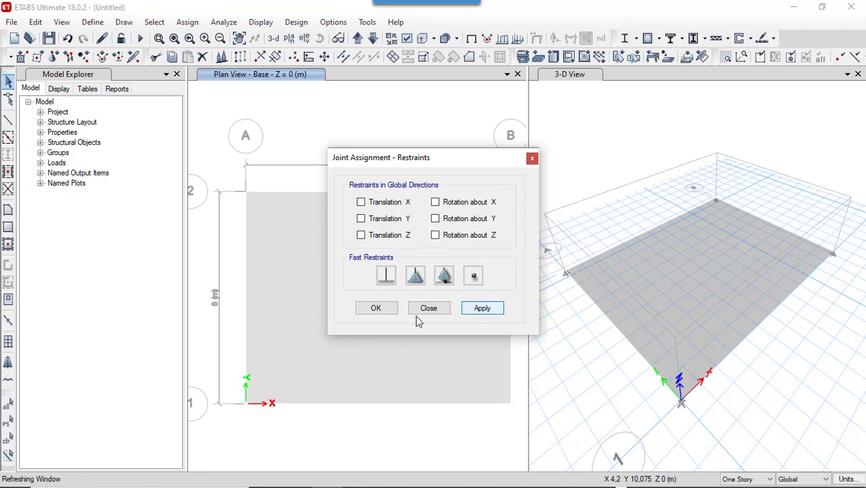
pyautogui.click(377, 309)
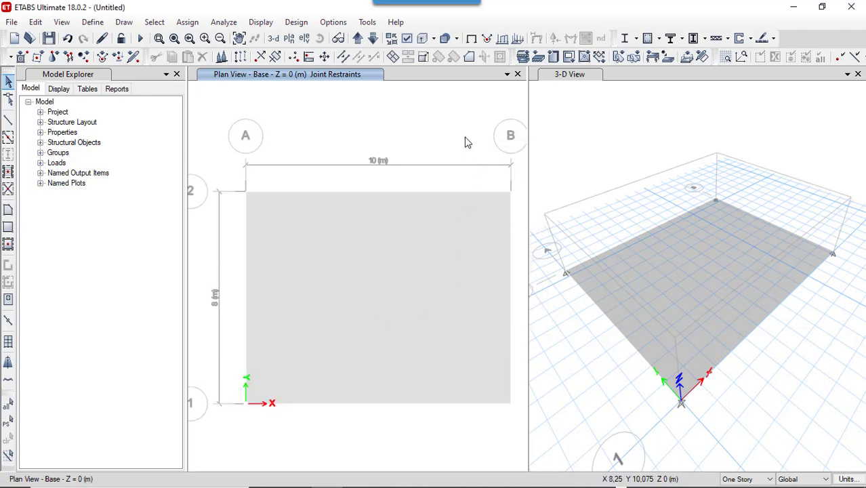
# - Divide the base slab into 20 by 16 areas
pyautogui.click(477, 216)
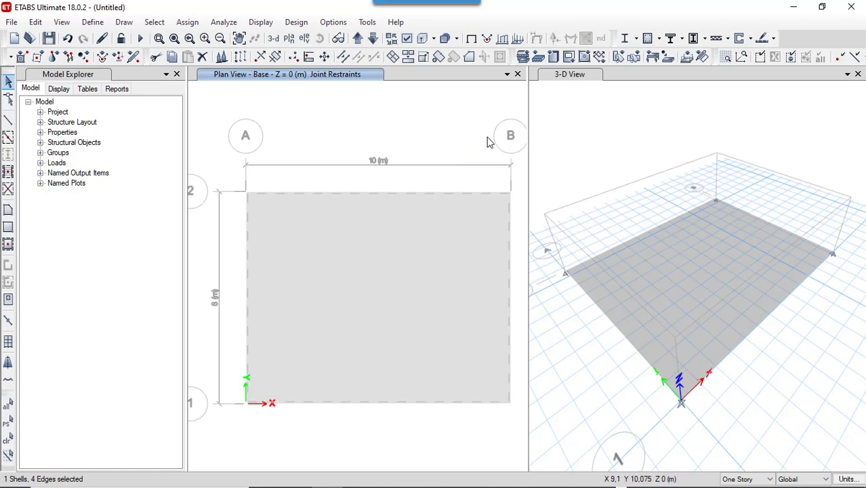
pyautogui.click(392, 57)
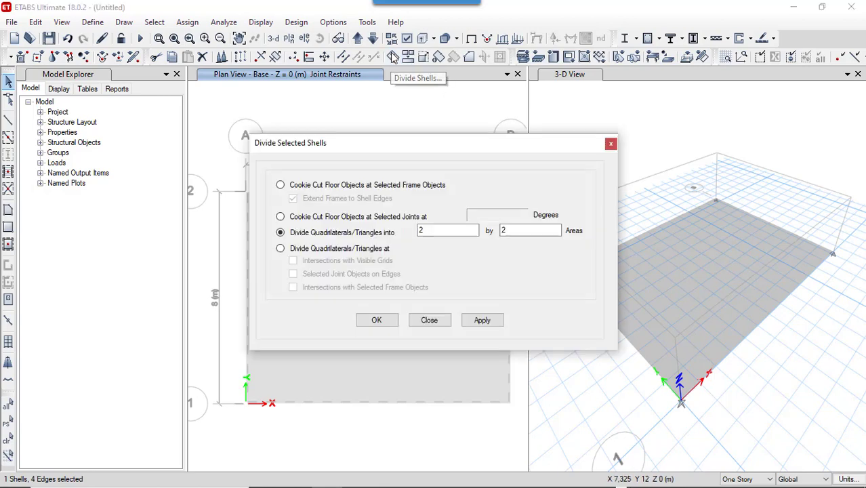
pyautogui.click(449, 232)
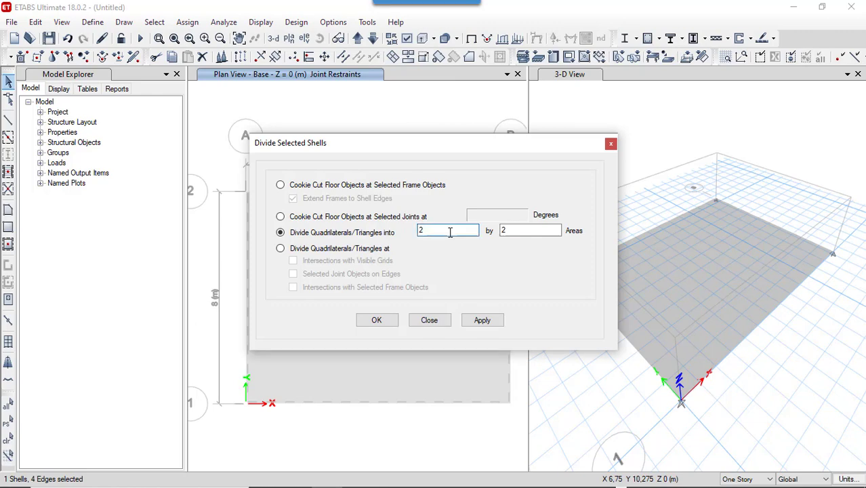
pyautogui.write('0')
pyautogui.click(501, 233)
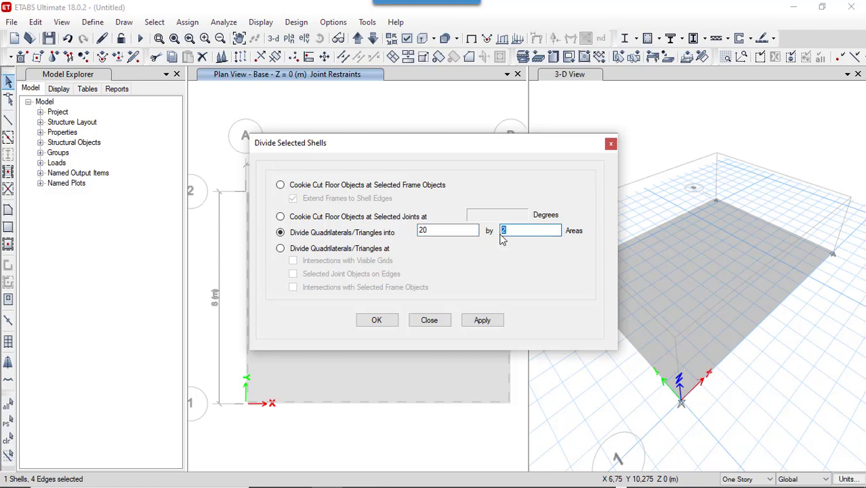
pyautogui.write('16')
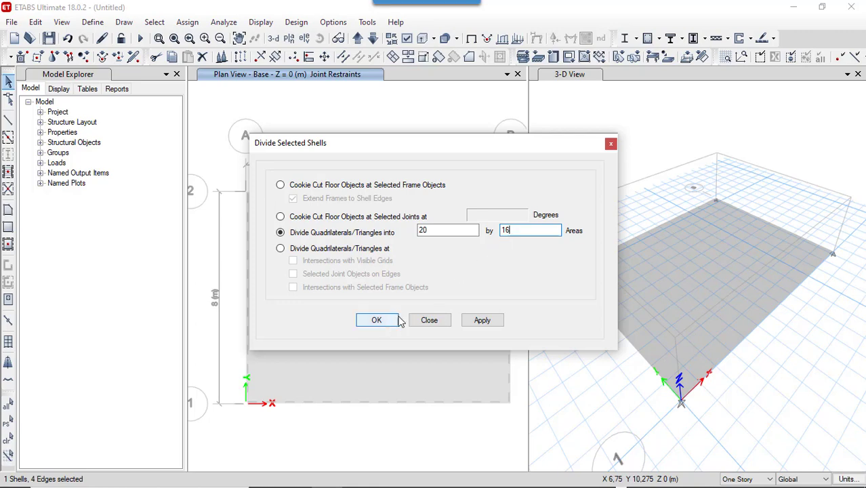
pyautogui.click(488, 322)
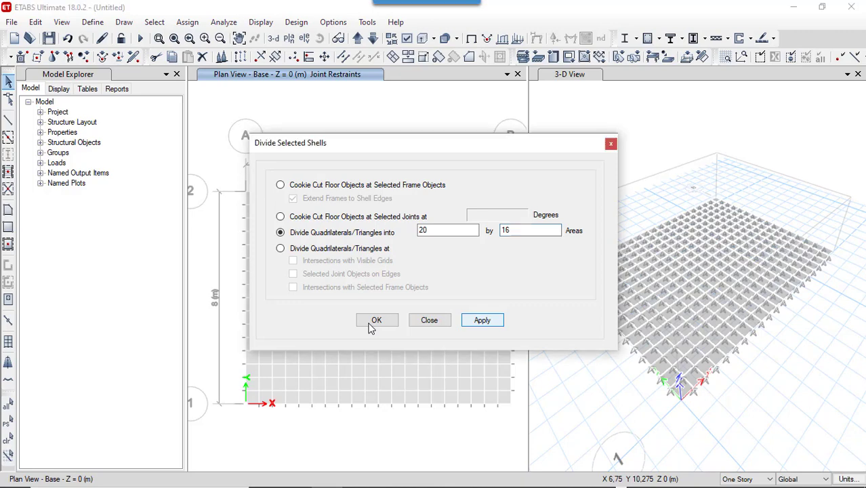
pyautogui.click(376, 321)
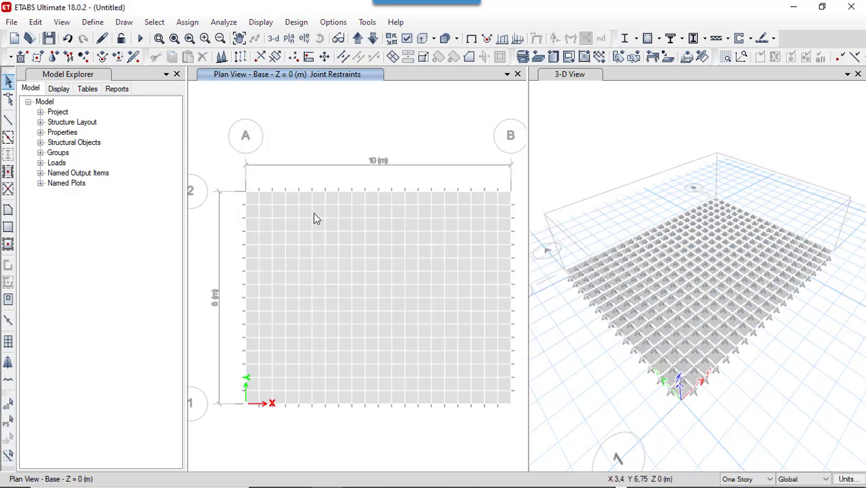
# - Select the entire divided base slab and remove all restraints from its joints
pyautogui.moveTo(235, 179); pyautogui.dragTo(523, 417)
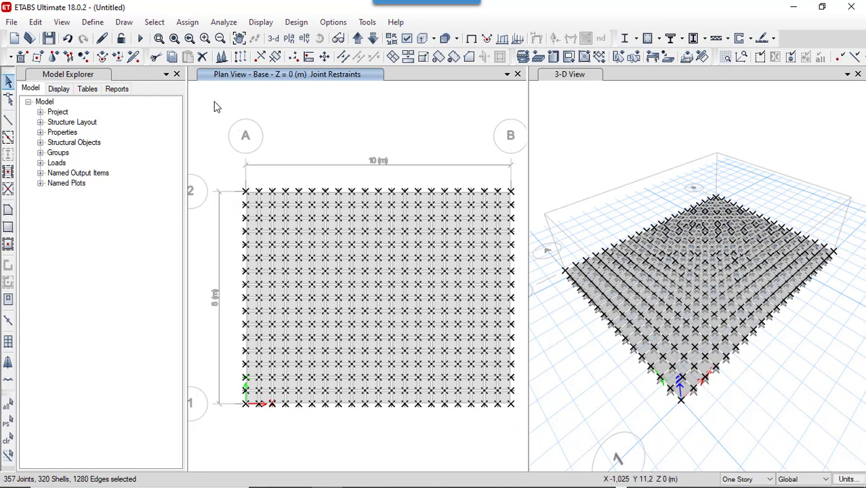
pyautogui.click(59, 57)
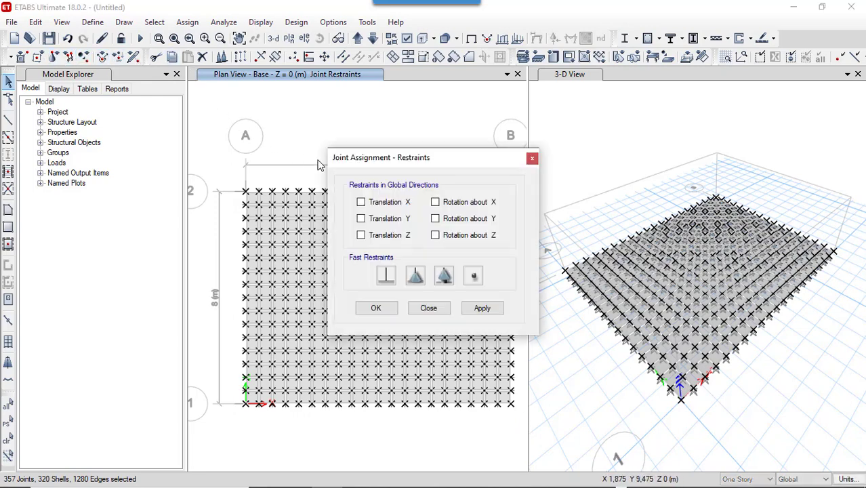
pyautogui.click(474, 278)
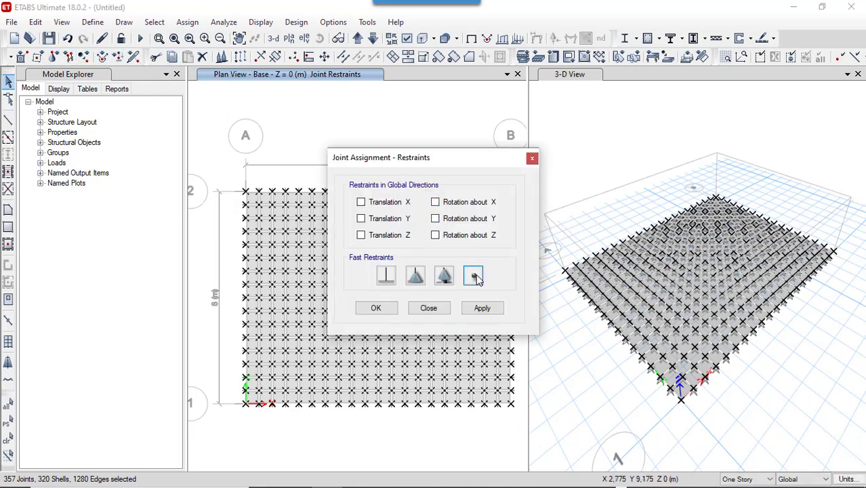
pyautogui.click(482, 308)
pyautogui.click(378, 309)
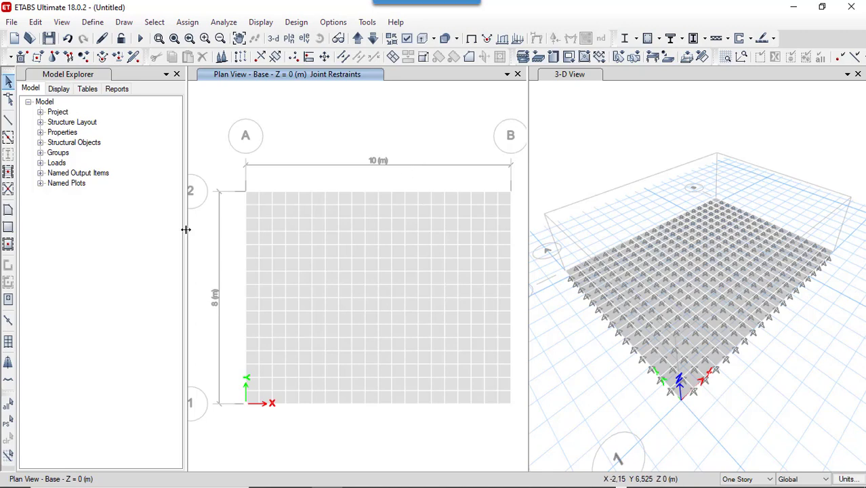
# - Select the whole divided slab and, from the shell area springs assignment, start a new area spring property
pyautogui.moveTo(229, 176); pyautogui.dragTo(516, 430)
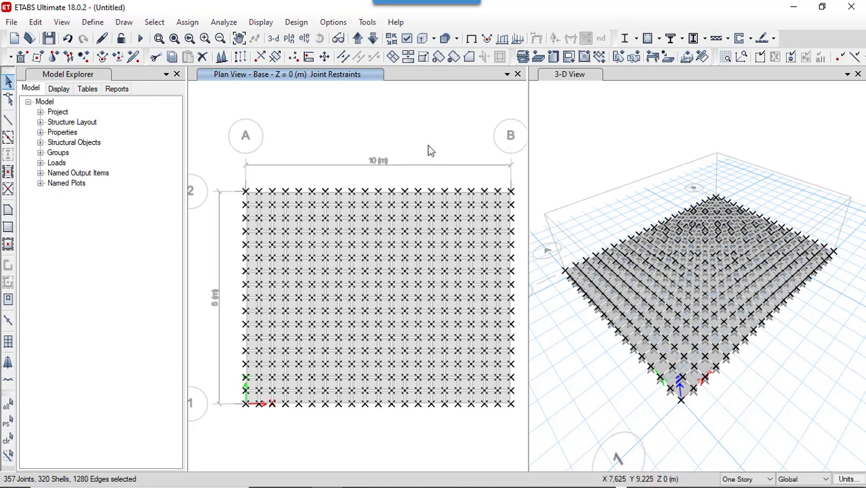
pyautogui.click(187, 23)
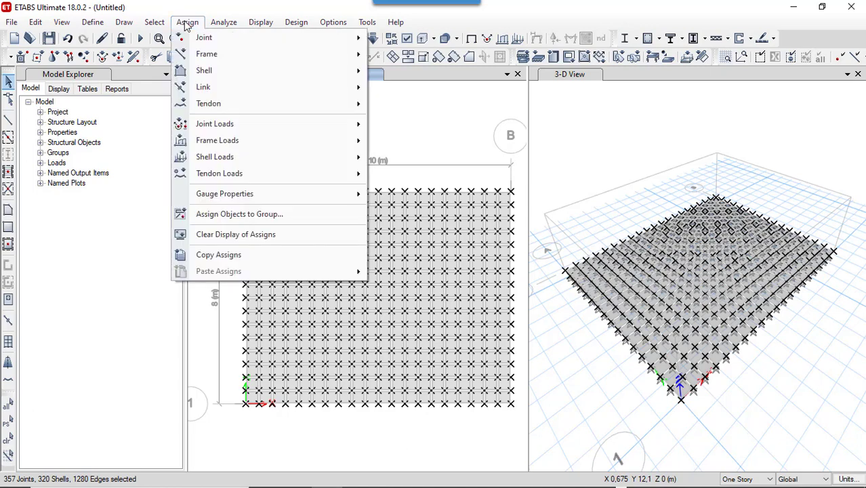
pyautogui.moveTo(205, 72)
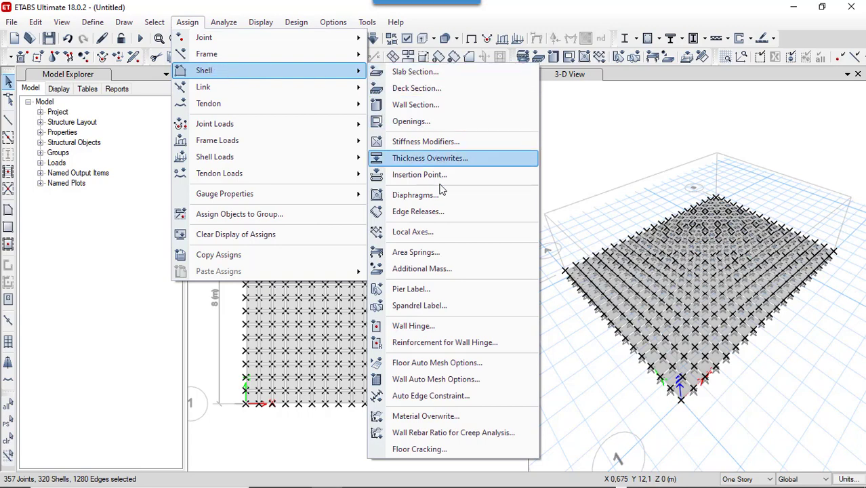
pyautogui.click(446, 256)
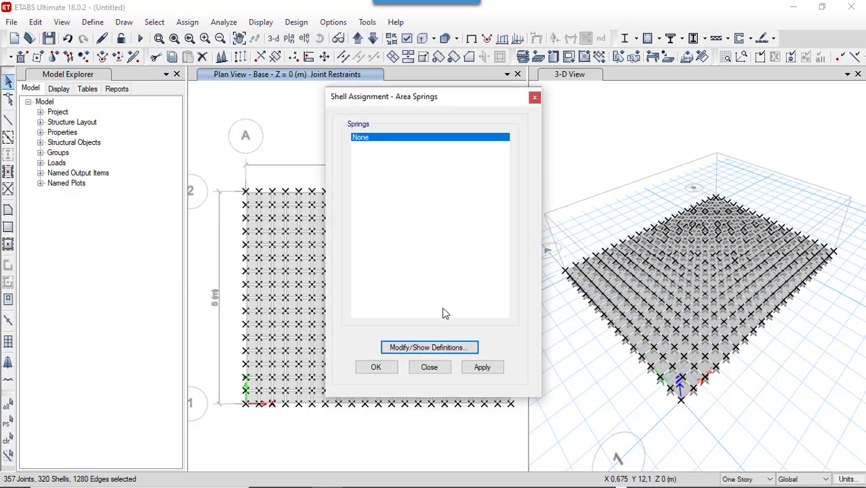
pyautogui.click(429, 347)
pyautogui.click(474, 203)
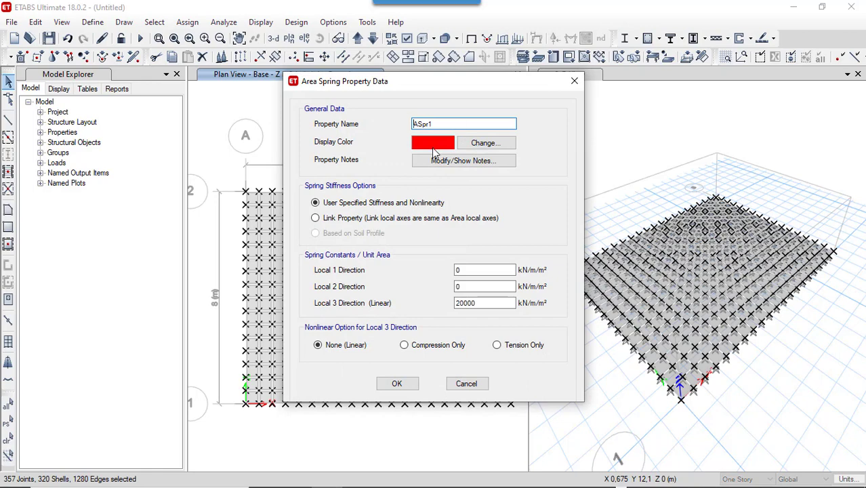
# - Set the area spring's Local 3 Direction constant to 18000 kN/m/m², make it Compression Only, and save the property
pyautogui.click(464, 305)
pyautogui.moveTo(463, 305); pyautogui.dragTo(451, 304)
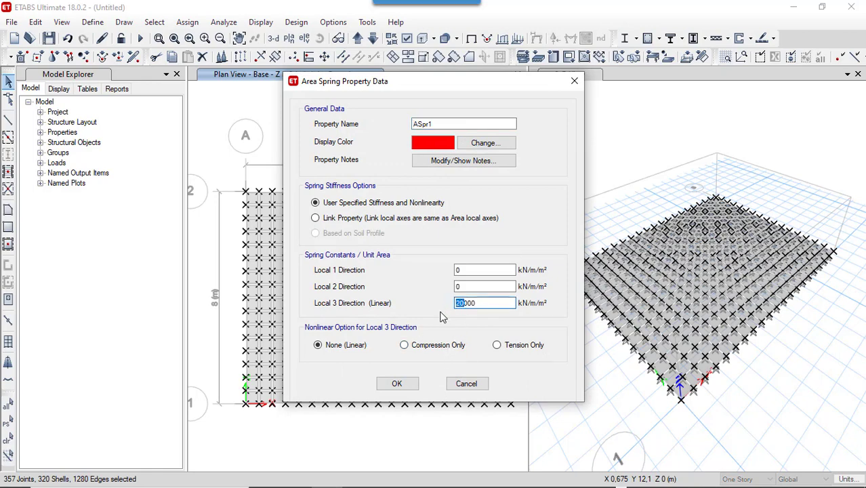
pyautogui.write('8')
pyautogui.press('BackSpace')
pyautogui.write('18')
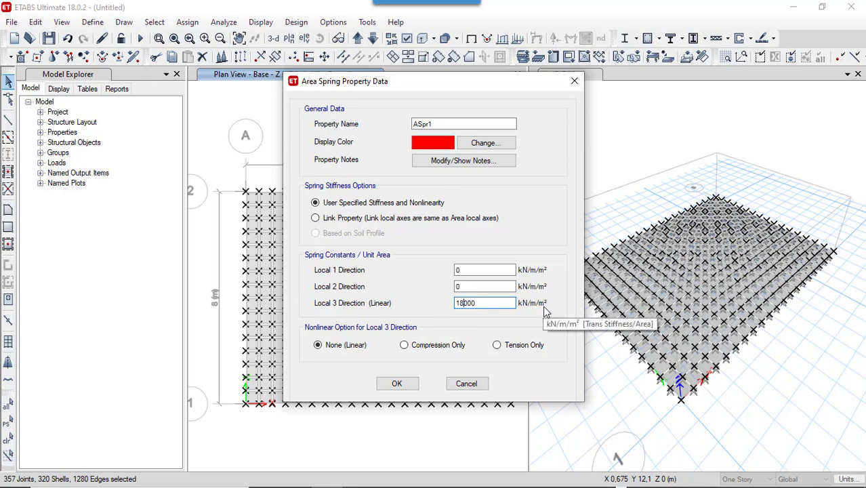
pyautogui.click(405, 346)
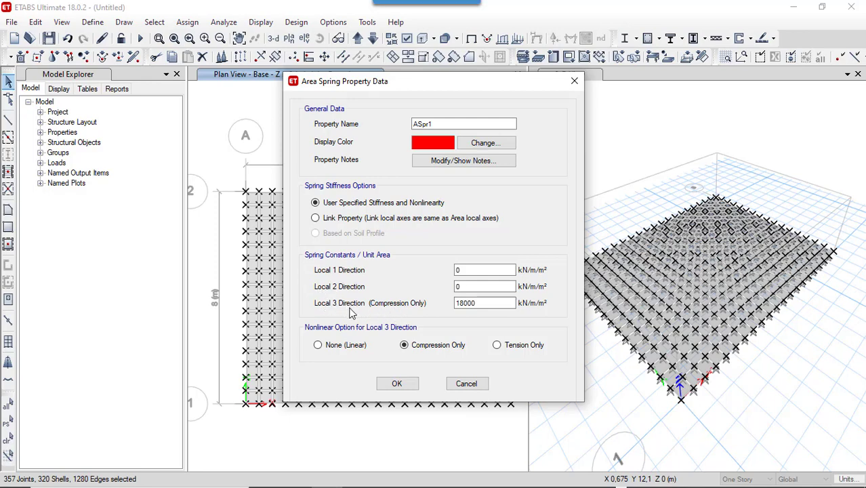
pyautogui.click(405, 388)
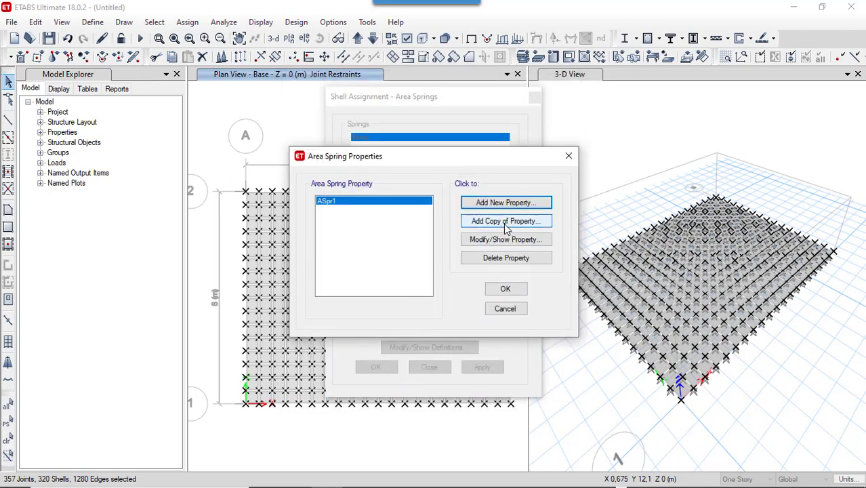
# - Close the area spring definitions and assign the ASpr1 spring to all selected base slab areas
pyautogui.click(504, 290)
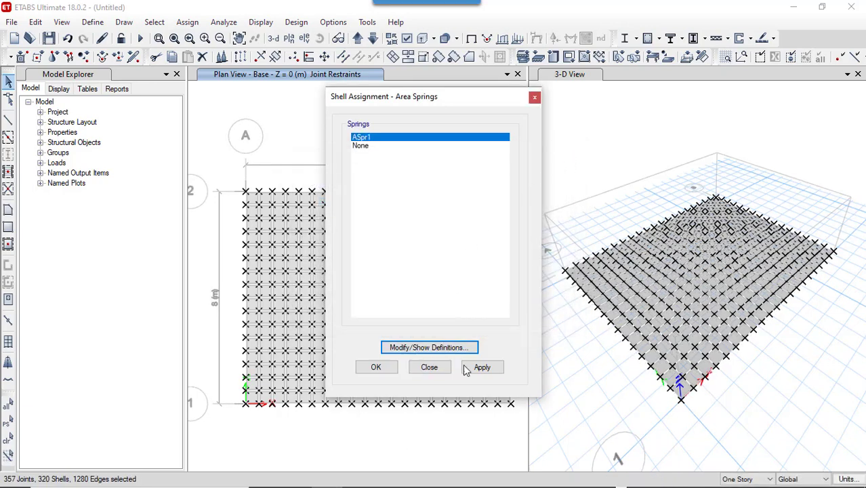
pyautogui.click(475, 368)
pyautogui.click(382, 372)
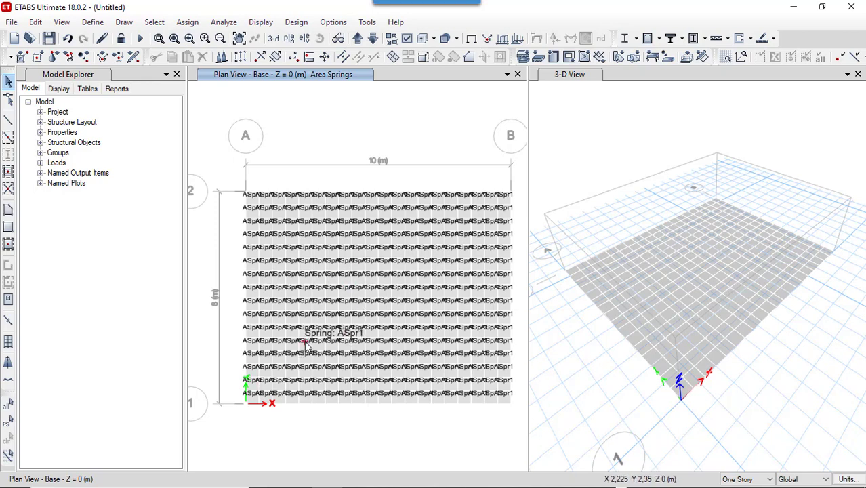
# - In the load pattern definitions, rename the Live pattern as "Pression hydrostatique"
pyautogui.click(95, 24)
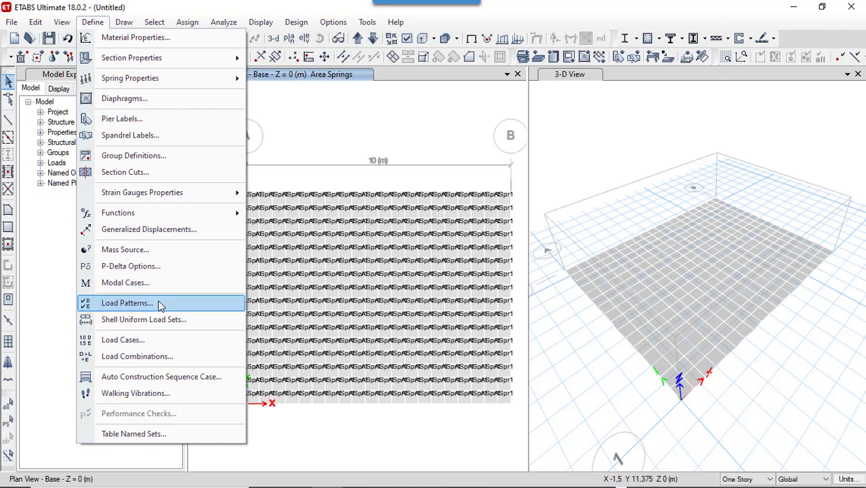
pyautogui.click(160, 305)
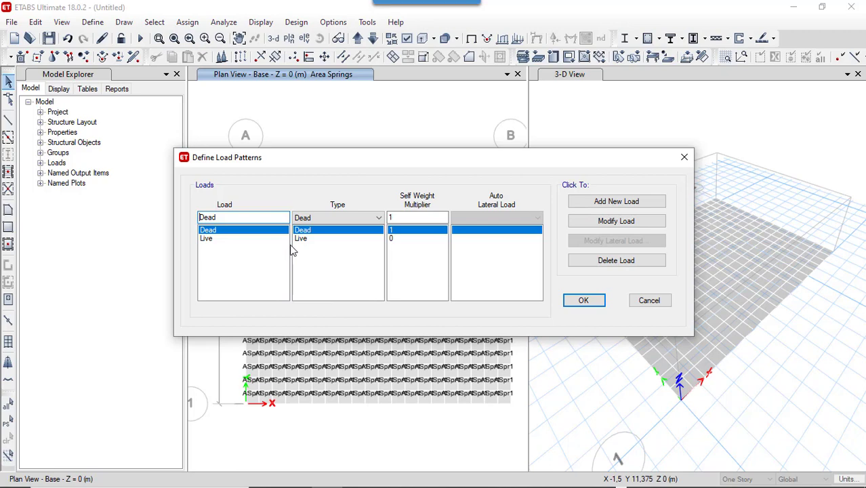
pyautogui.click(244, 239)
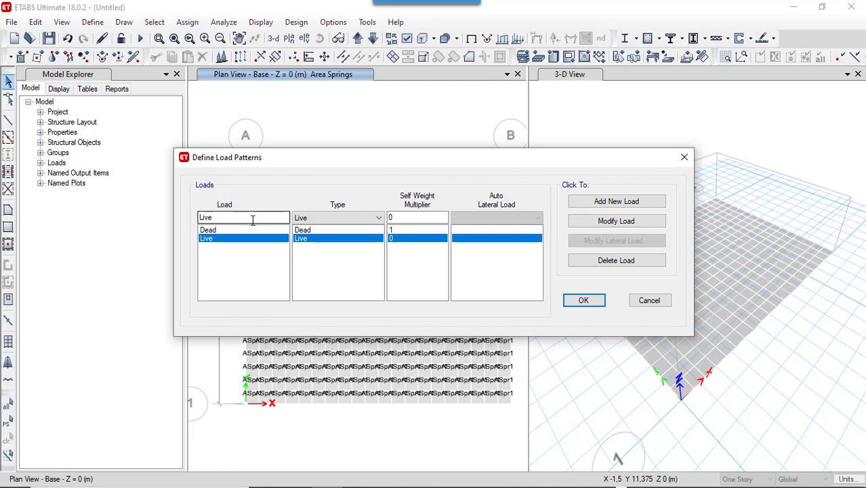
pyautogui.moveTo(252, 217); pyautogui.dragTo(177, 225)
pyautogui.write('PRE')
pyautogui.press('BackSpace')
pyautogui.press('BackSpace')
pyautogui.press('BackSpace')
pyautogui.write('Pres')
pyautogui.write('sion h')
pyautogui.write('ydor')
pyautogui.press('BackSpace')
pyautogui.press('BackSpace')
pyautogui.write('rostatique')
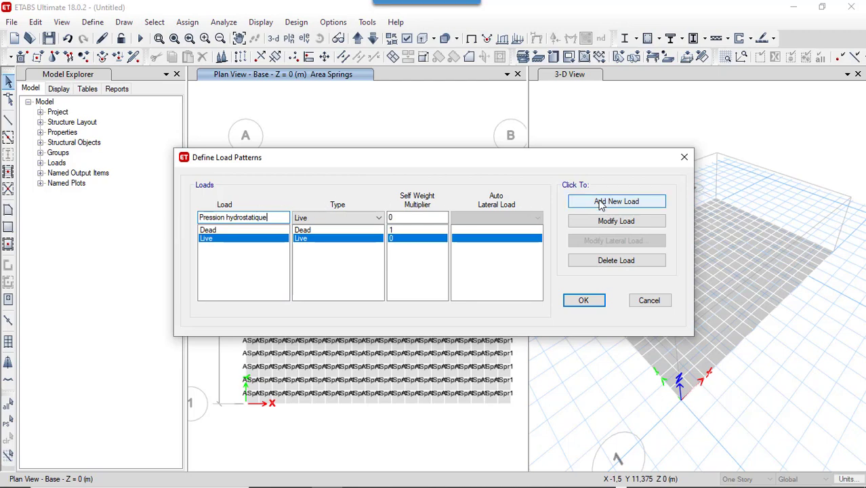
pyautogui.click(604, 222)
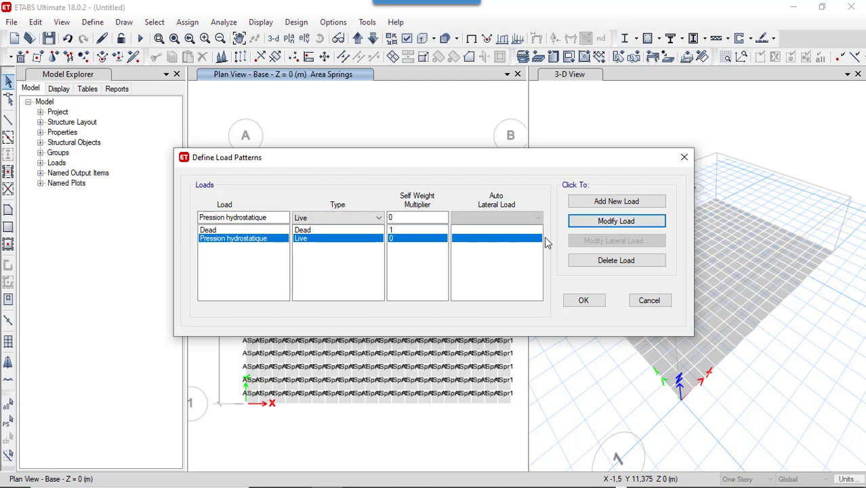
# - Add a Live-type load pattern named "Pression de terre" with a self weight multiplier of 0
pyautogui.click(280, 221)
pyautogui.press('BackSpace')
pyautogui.press('BackSpace')
pyautogui.press('BackSpace')
pyautogui.press('BackSpace')
pyautogui.press('BackSpace')
pyautogui.press('BackSpace')
pyautogui.press('BackSpace')
pyautogui.press('BackSpace')
pyautogui.press('BackSpace')
pyautogui.press('BackSpace')
pyautogui.press('BackSpace')
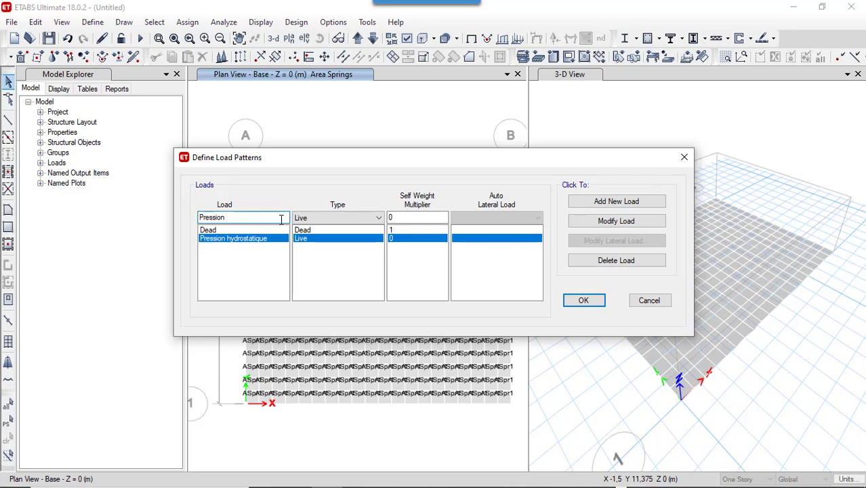
pyautogui.write('de tems')
pyautogui.click(598, 203)
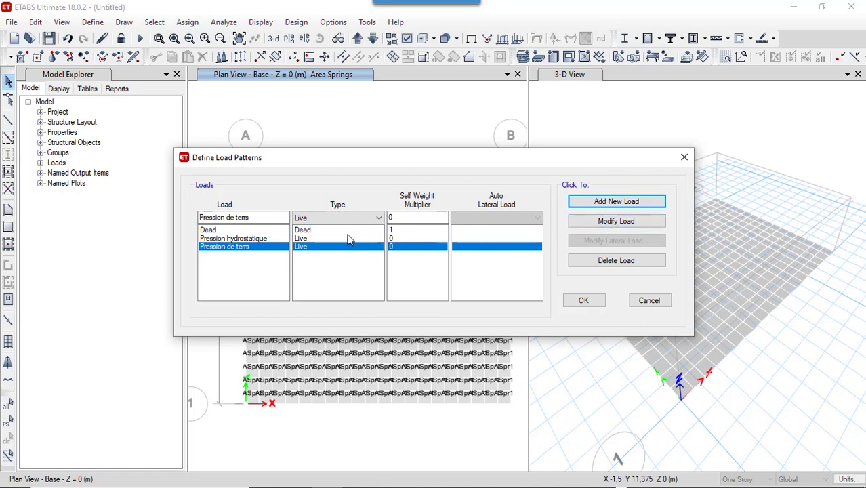
pyautogui.click(252, 218)
pyautogui.press('BackSpace')
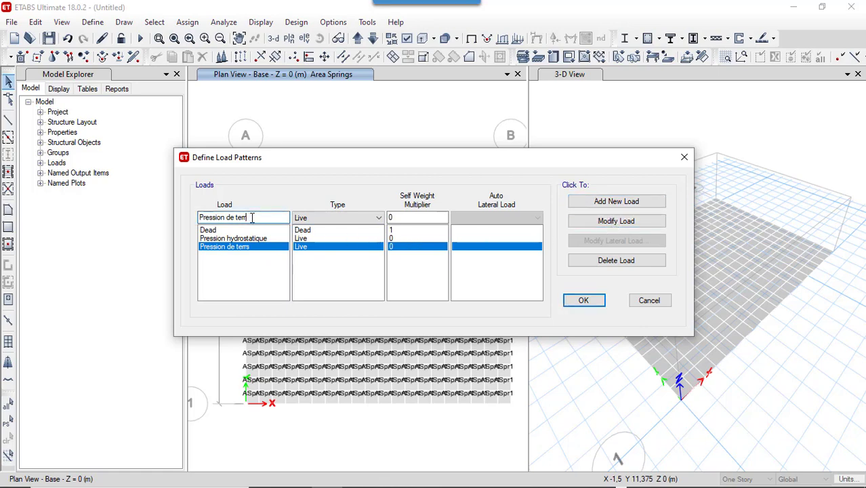
pyautogui.write('e')
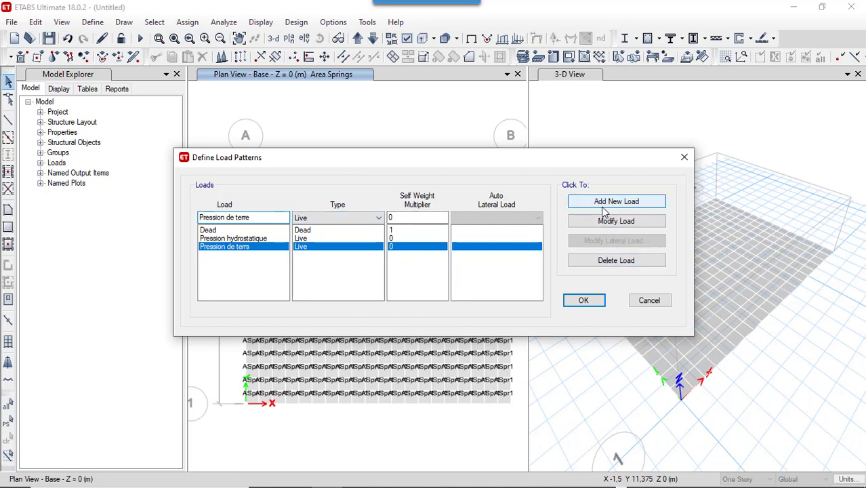
pyautogui.click(621, 225)
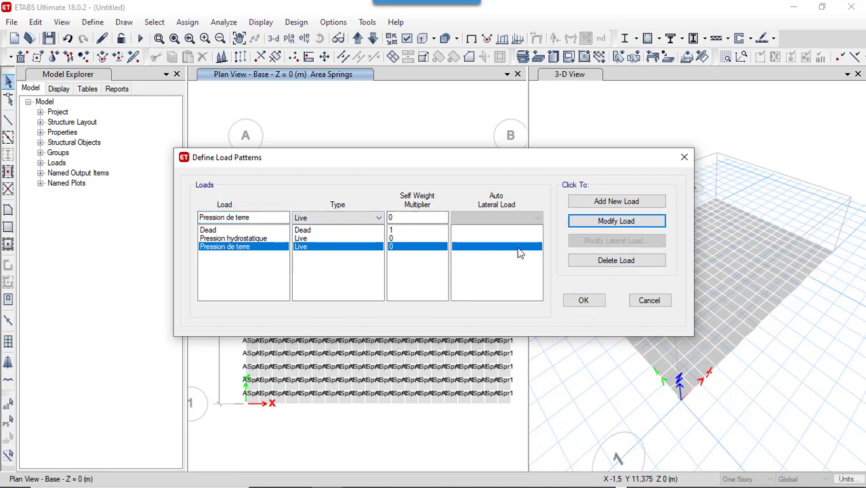
# - Add a Live-type load pattern named "charge d'entretien" with a self weight multiplier of 0 and accept the load pattern definitions
pyautogui.click(263, 219)
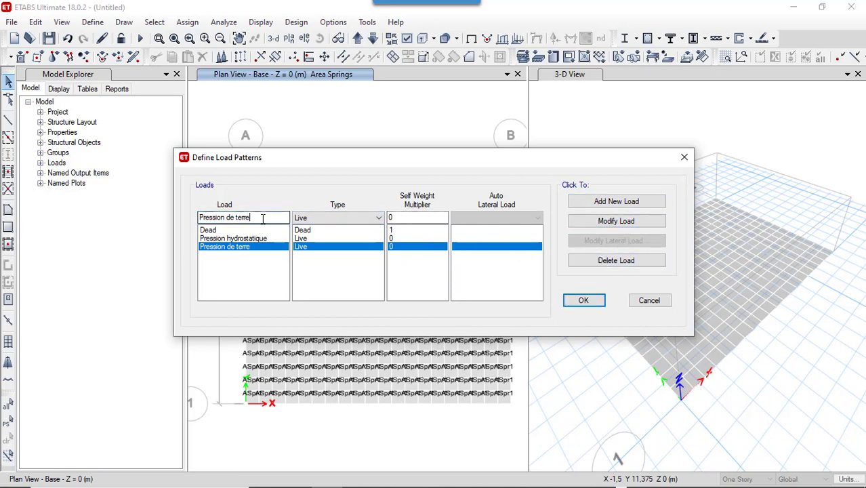
pyautogui.press('BackSpace')
pyautogui.press('BackSpace')
pyautogui.press('BackSpace')
pyautogui.press('BackSpace')
pyautogui.press('BackSpace')
pyautogui.press('BackSpace')
pyautogui.press('BackSpace')
pyautogui.press('BackSpace')
pyautogui.press('BackSpace')
pyautogui.press('BackSpace')
pyautogui.press('BackSpace')
pyautogui.press('BackSpace')
pyautogui.press('BackSpace')
pyautogui.press('BackSpace')
pyautogui.press('BackSpace')
pyautogui.press('BackSpace')
pyautogui.press('BackSpace')
pyautogui.write('chra')
pyautogui.press('BackSpace')
pyautogui.press('BackSpace')
pyautogui.write('arge de')
pyautogui.press('BackSpace')
pyautogui.write("'entretien")
pyautogui.click(607, 202)
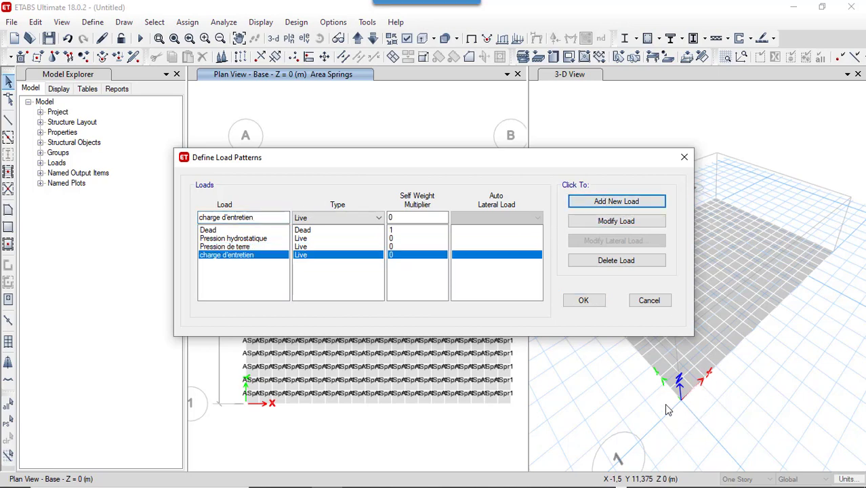
pyautogui.click(582, 301)
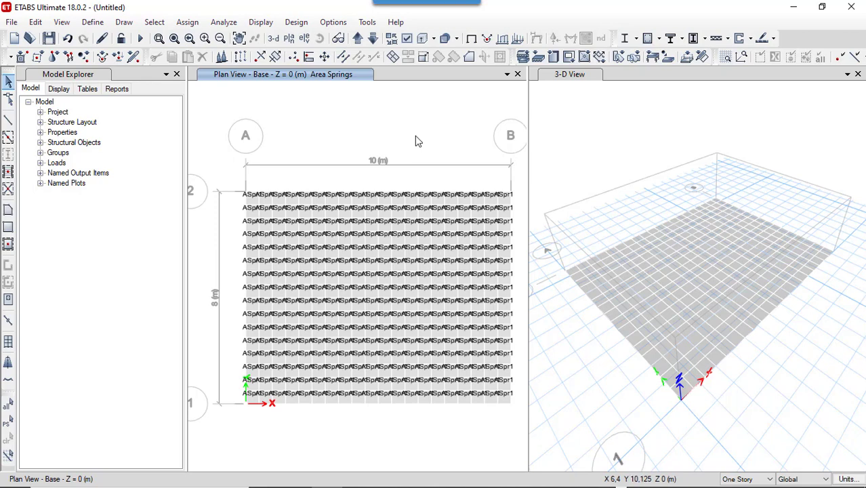
# - Select the entire divided base slab and assign it a uniform gravity load of 30 kN/m² under Pression hydrostatique
pyautogui.moveTo(222, 173); pyautogui.dragTo(525, 407)
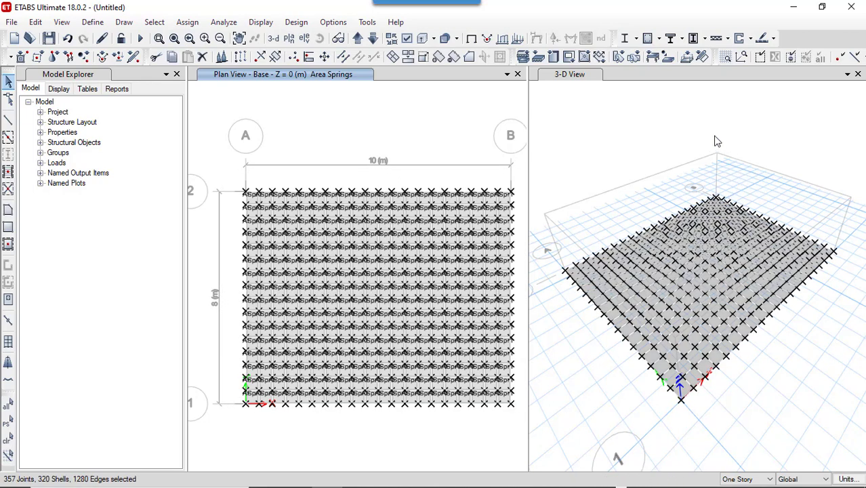
pyautogui.click(687, 57)
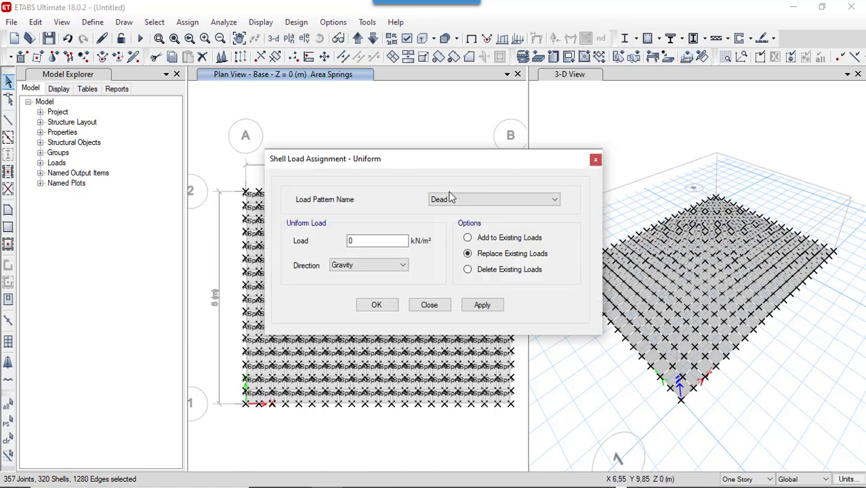
pyautogui.click(451, 197)
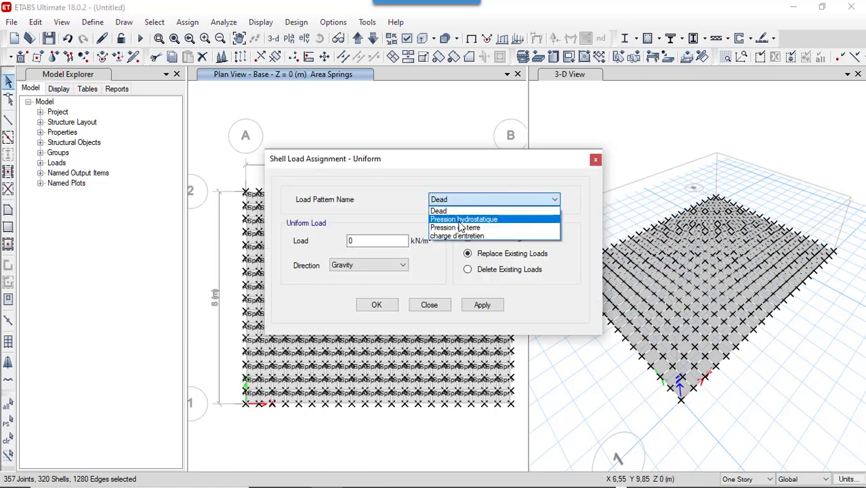
pyautogui.click(460, 220)
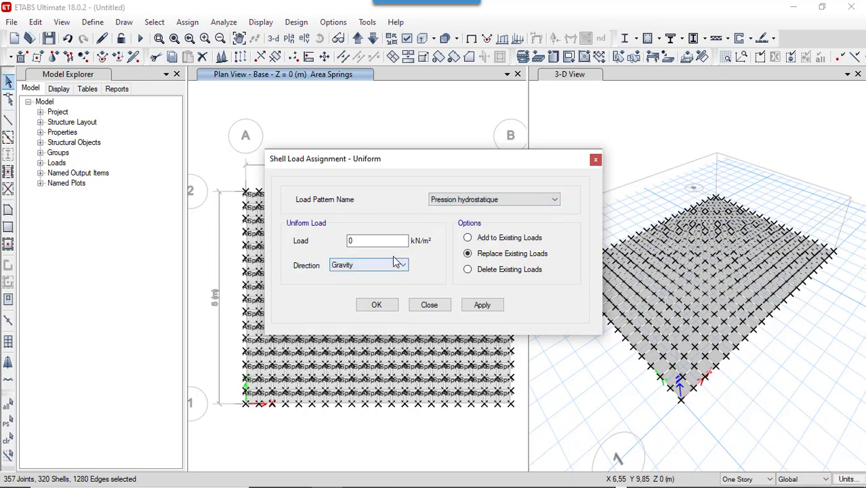
pyautogui.doubleClick(359, 240)
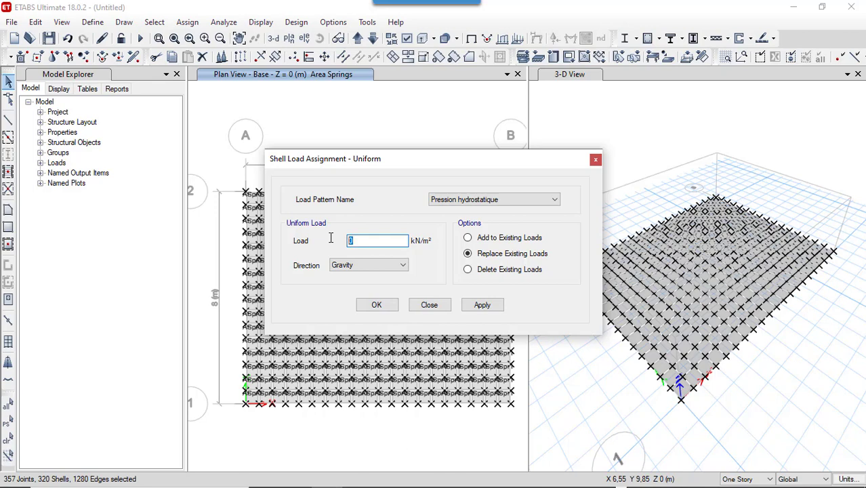
pyautogui.write('5')
pyautogui.press('BackSpace')
pyautogui.write('30')
pyautogui.click(491, 304)
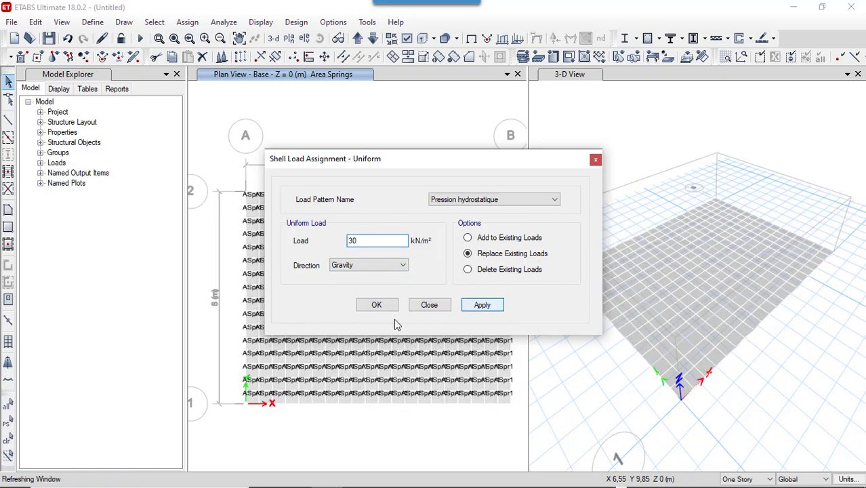
pyautogui.click(376, 306)
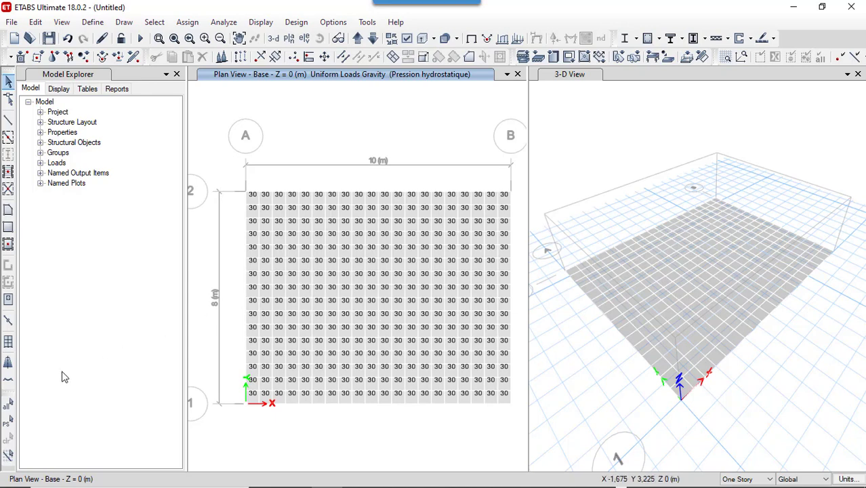
# - Reselect the previous slab selection and assign it a uniform gravity load of 1 kN/m² under charge d'entretien
pyautogui.click(9, 421)
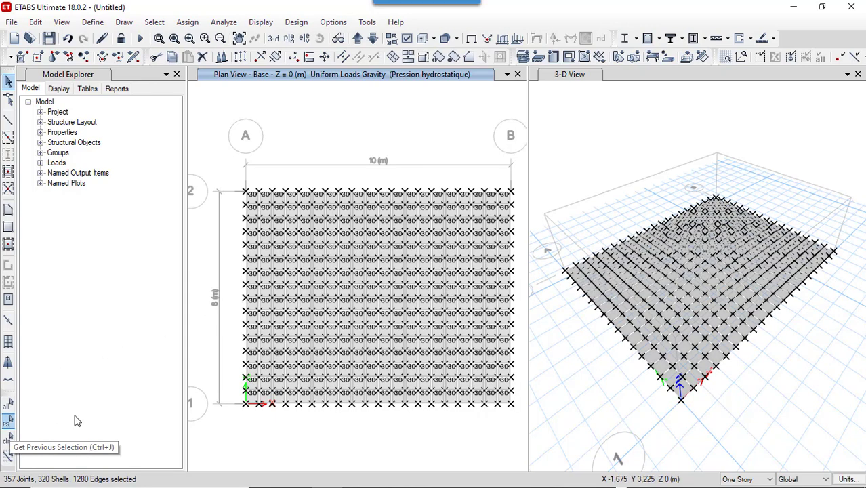
pyautogui.click(686, 57)
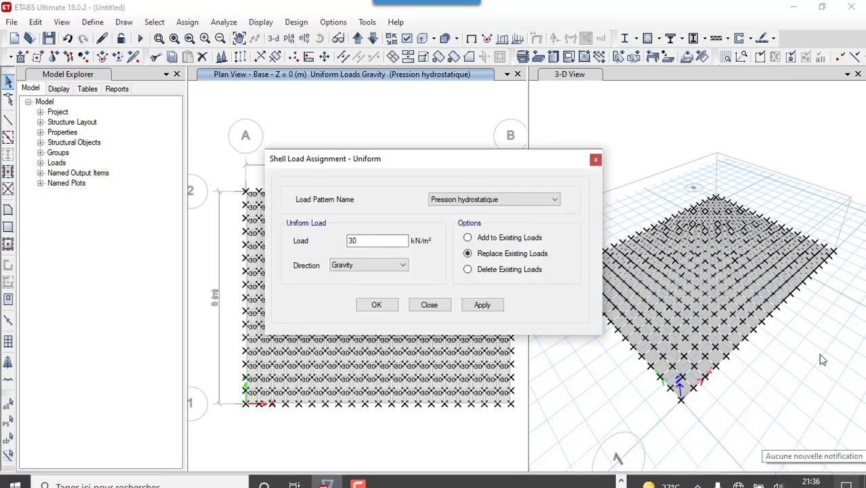
pyautogui.click(542, 200)
pyautogui.click(512, 237)
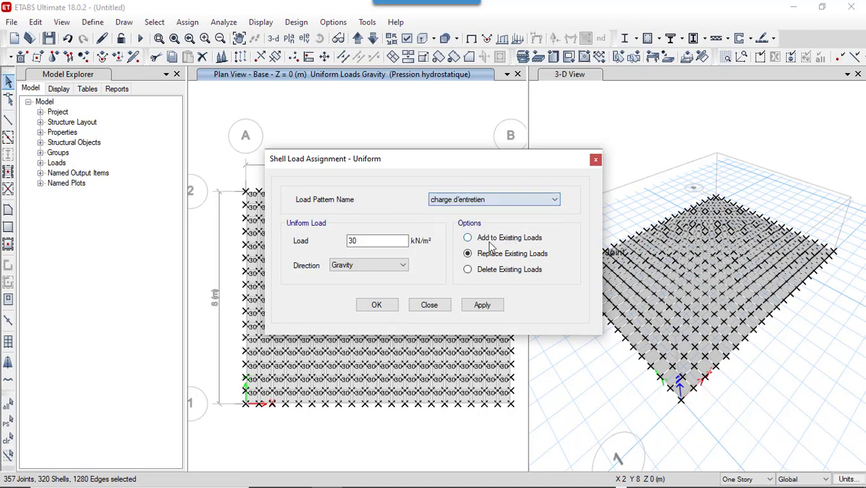
pyautogui.doubleClick(370, 242)
pyautogui.write('1')
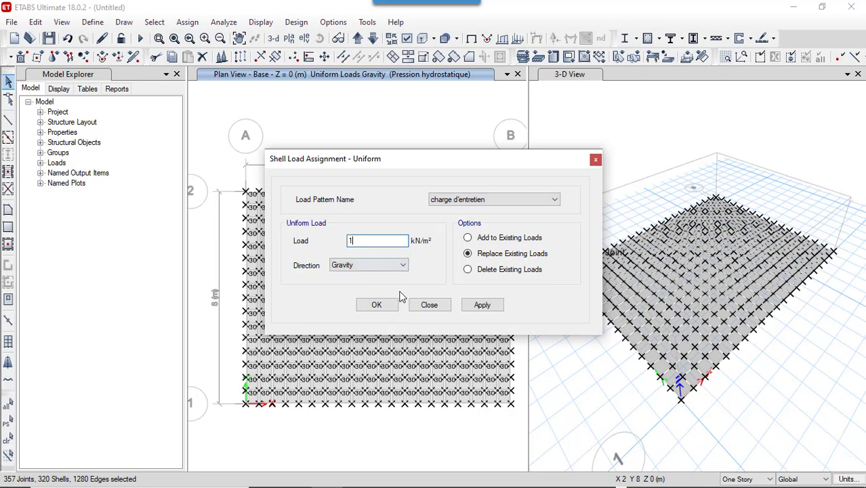
pyautogui.click(489, 310)
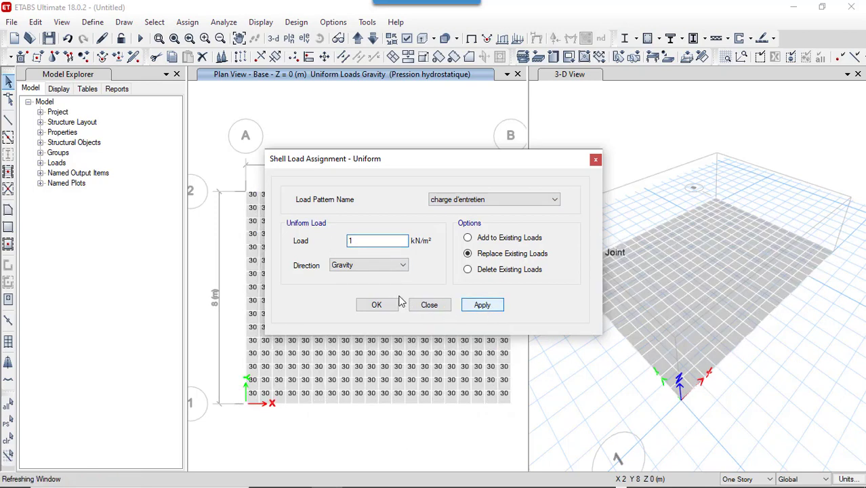
pyautogui.click(377, 304)
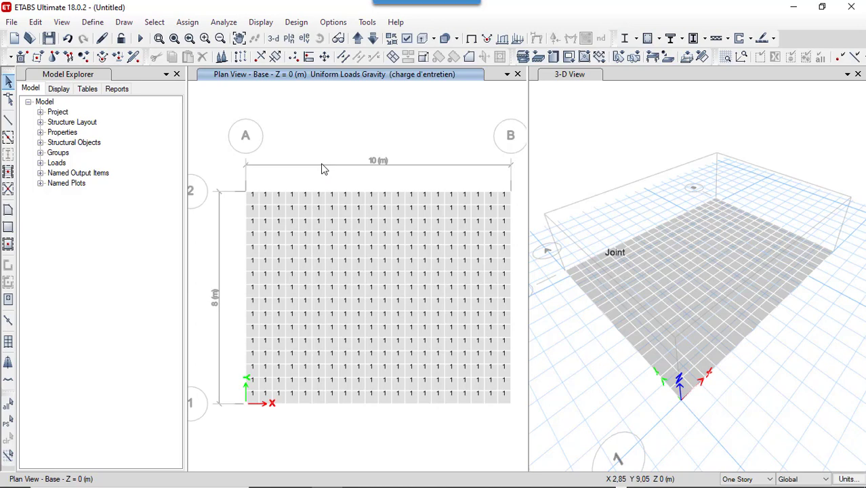
pyautogui.click(359, 475)
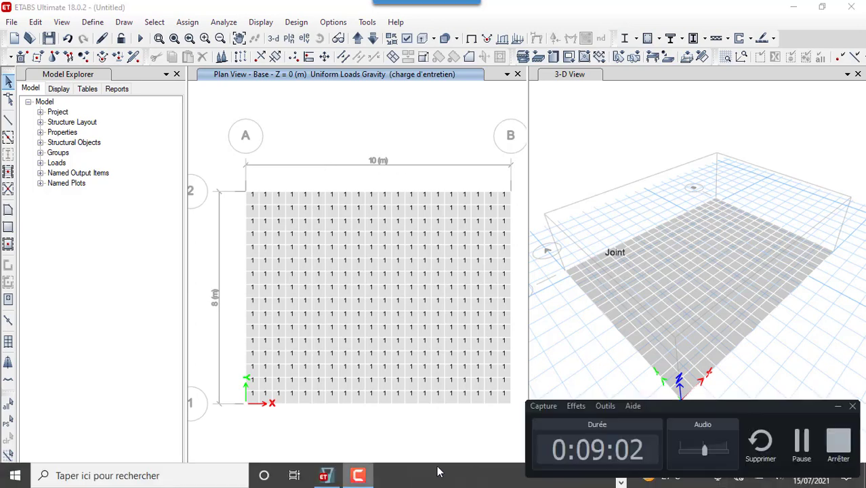
pyautogui.click(791, 386)
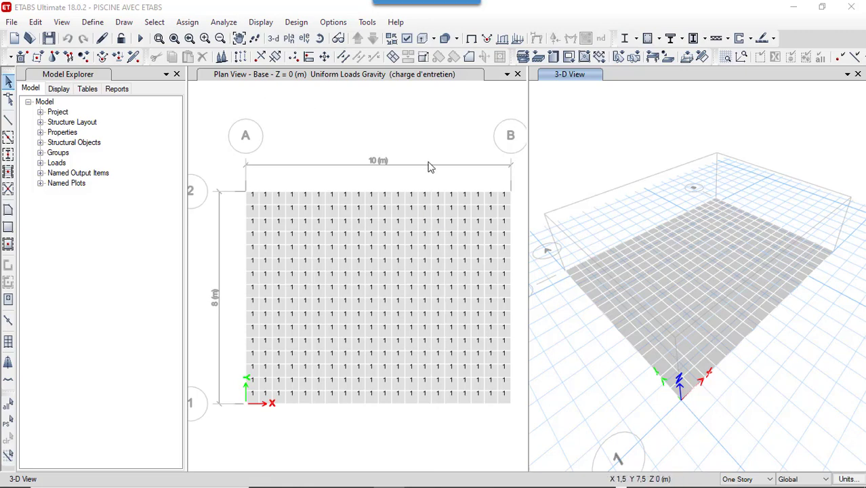
# - Check which wall section properties are defined, leaving the list as it is
pyautogui.click(93, 24)
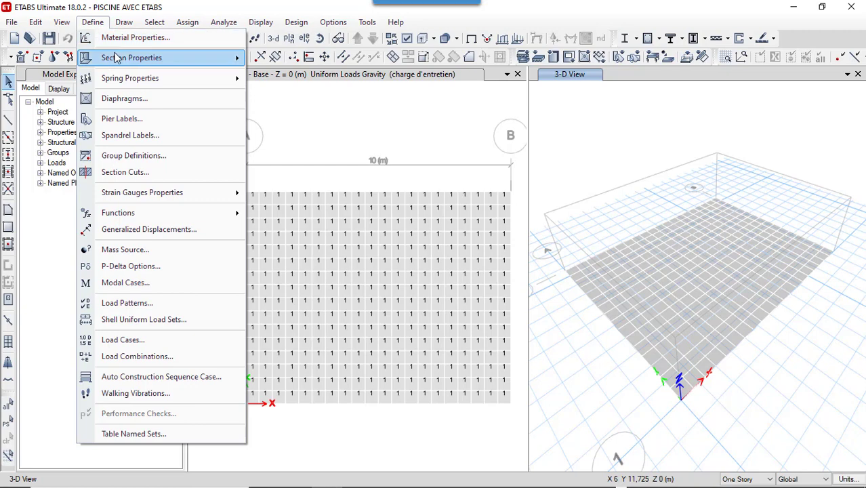
pyautogui.moveTo(117, 58)
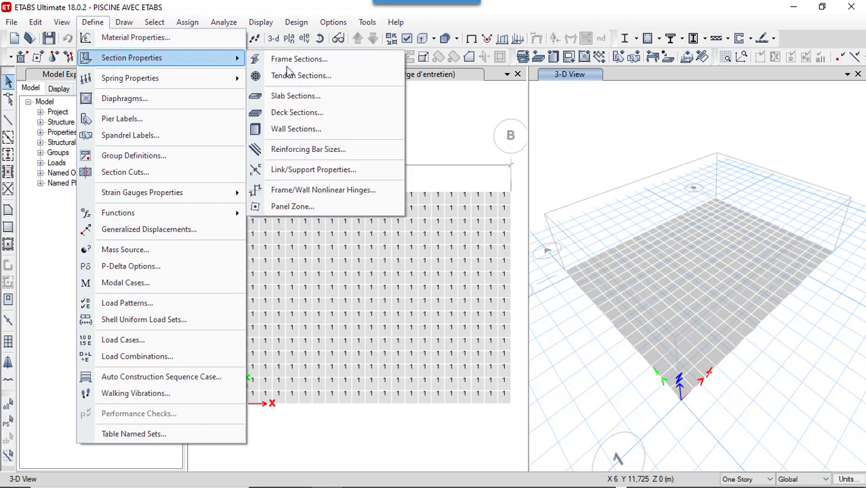
pyautogui.click(338, 131)
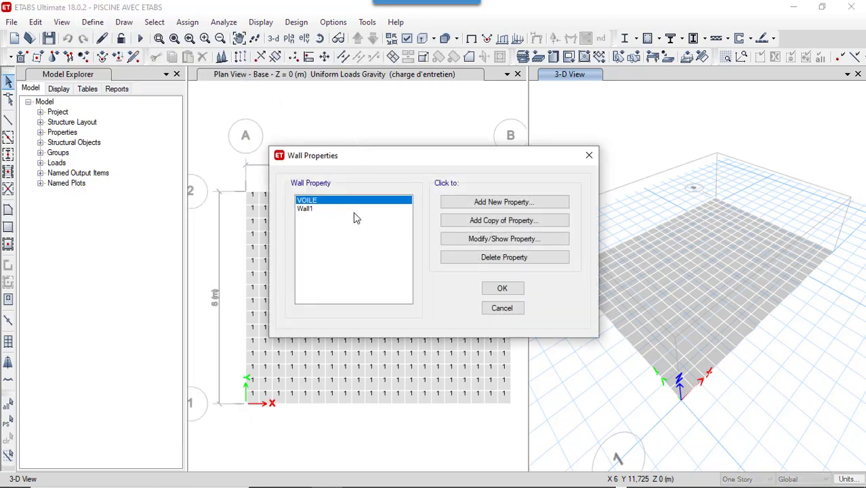
pyautogui.click(503, 288)
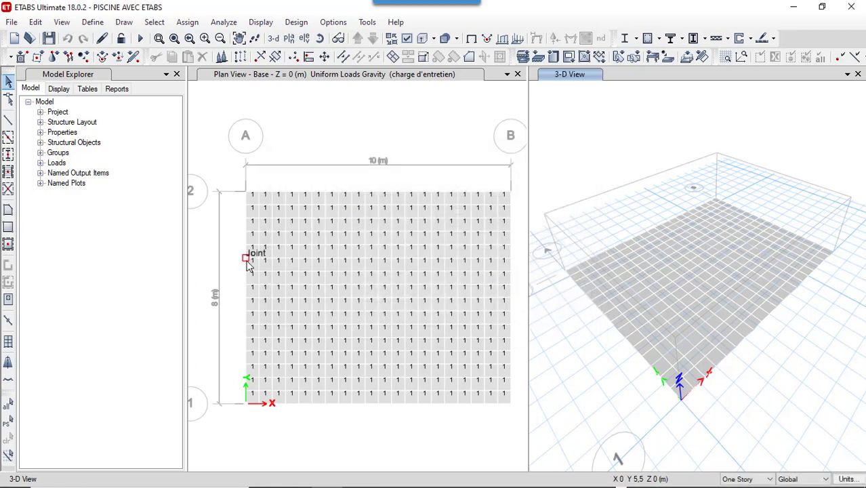
# - Try to assign the VOILE wall section while the Base plan is displayed
pyautogui.click(8, 282)
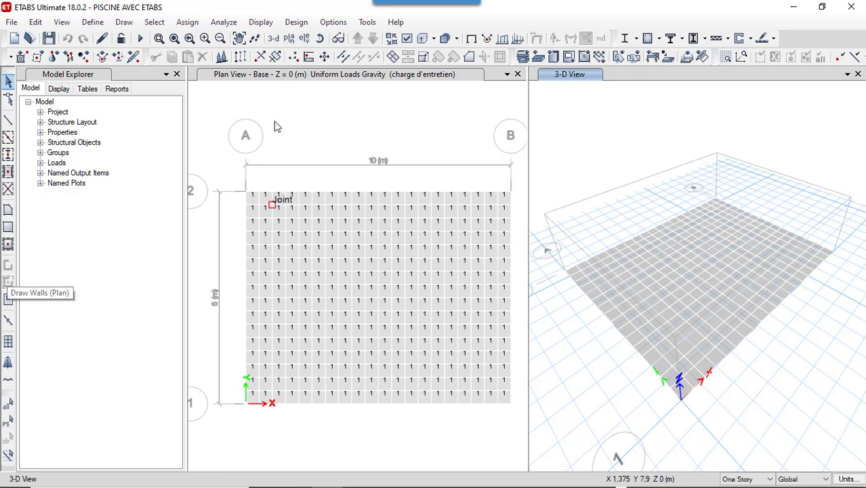
pyautogui.click(185, 25)
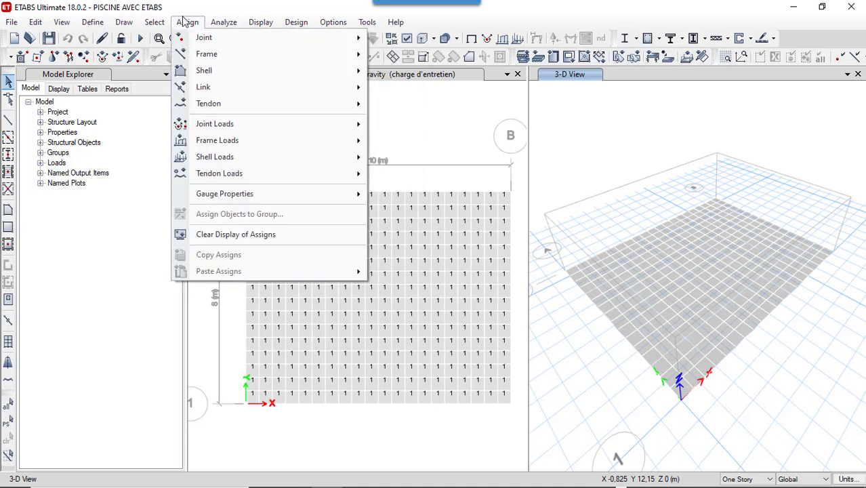
pyautogui.moveTo(230, 162)
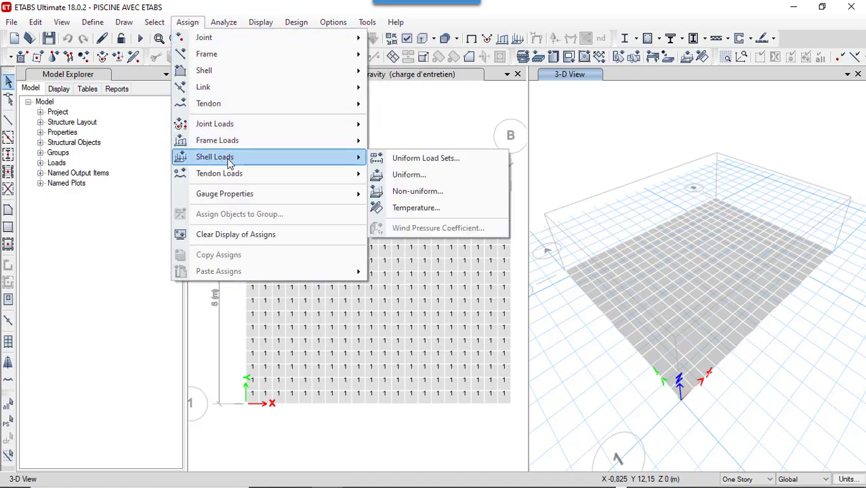
pyautogui.moveTo(239, 74)
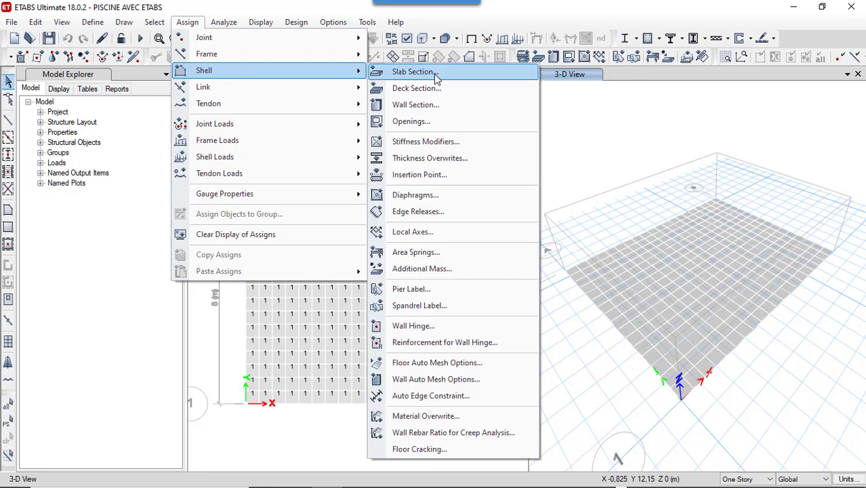
pyautogui.click(440, 106)
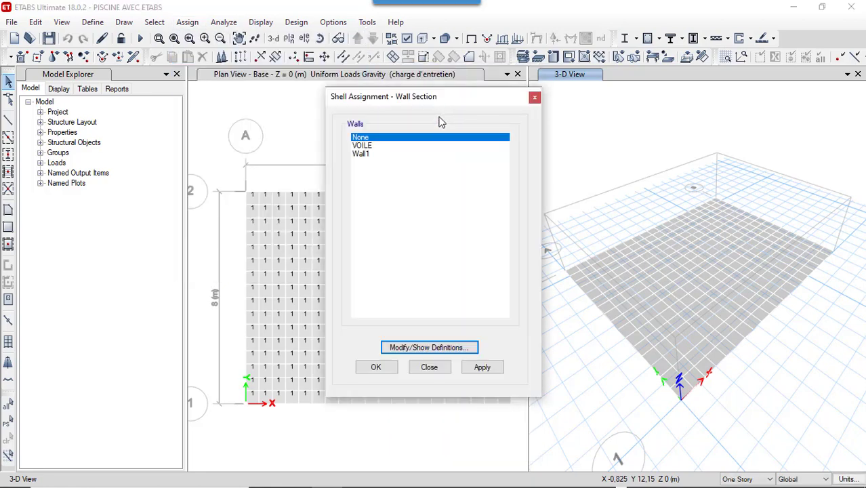
pyautogui.click(363, 147)
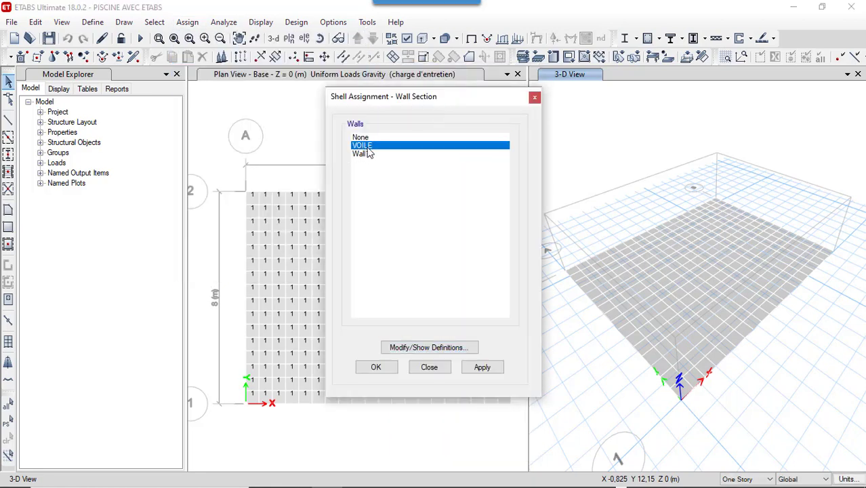
pyautogui.click(485, 367)
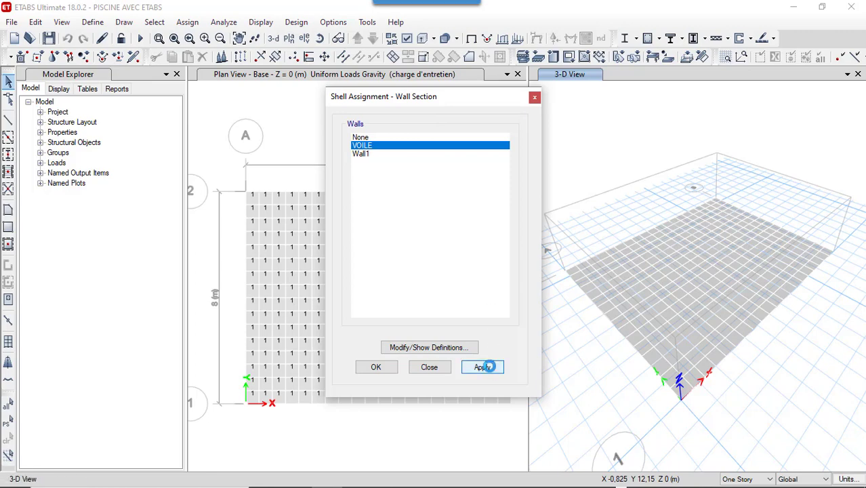
pyautogui.click(388, 370)
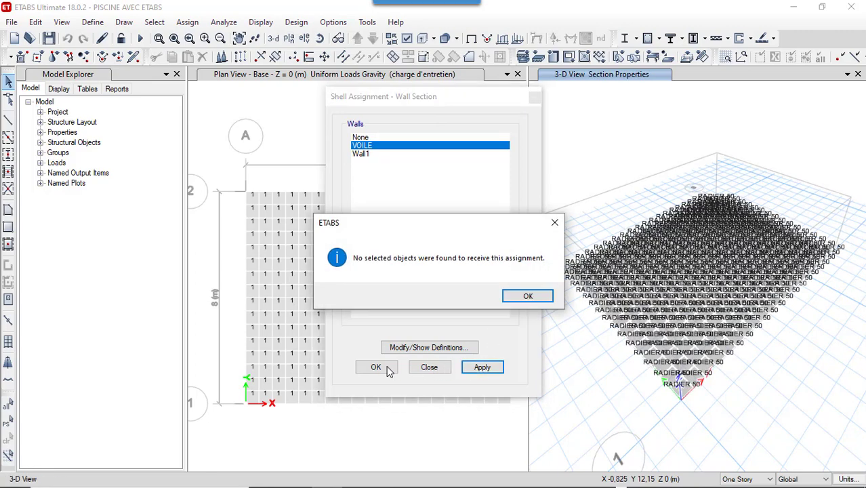
pyautogui.click(527, 295)
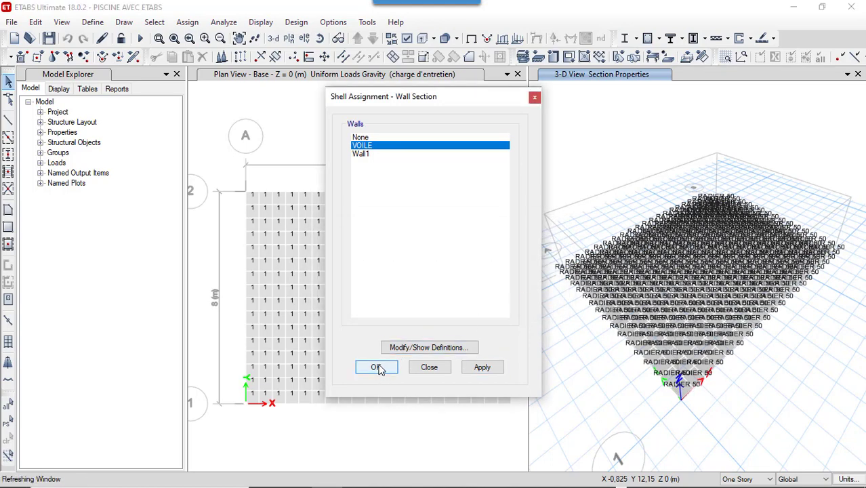
pyautogui.click(376, 367)
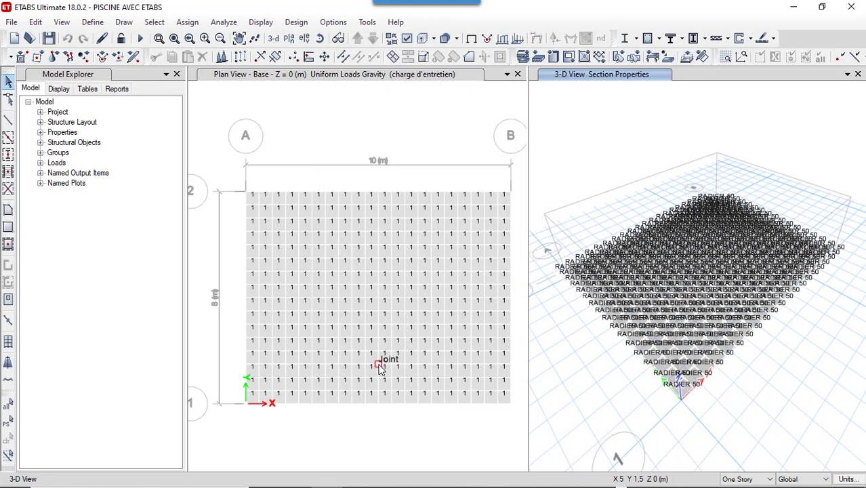
# - Move the plan view up one level to Story1 at Z = 3 m
pyautogui.click(445, 129)
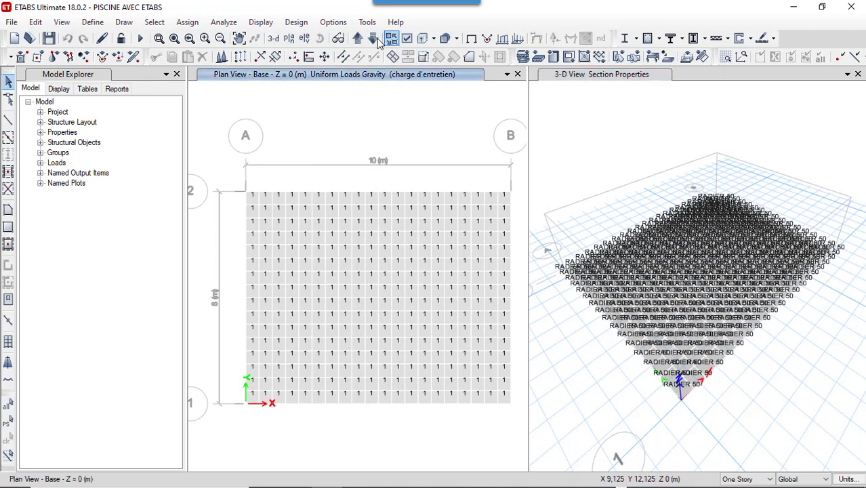
pyautogui.click(357, 38)
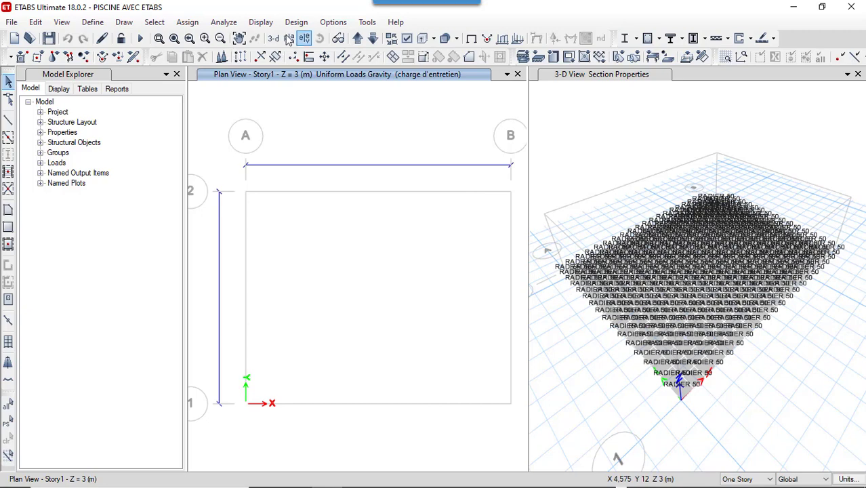
# - Try again to assign the VOILE wall section with the Story1 plan displayed, and leave the assignment
pyautogui.click(192, 26)
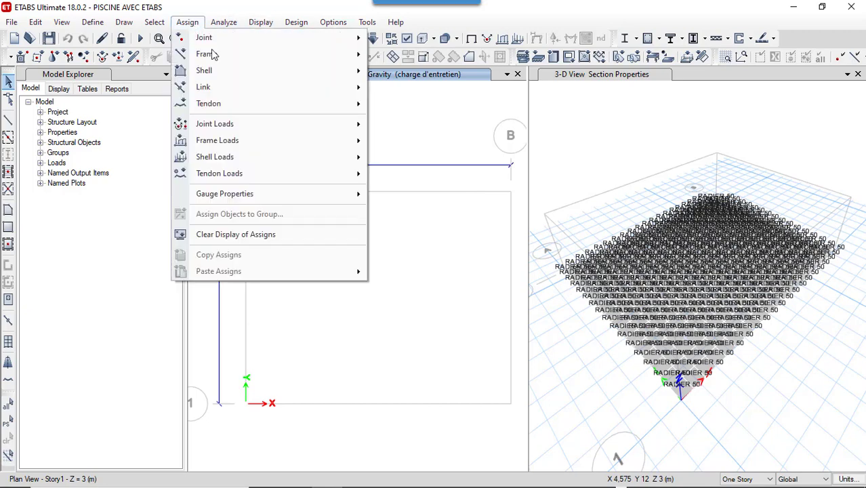
pyautogui.moveTo(255, 76)
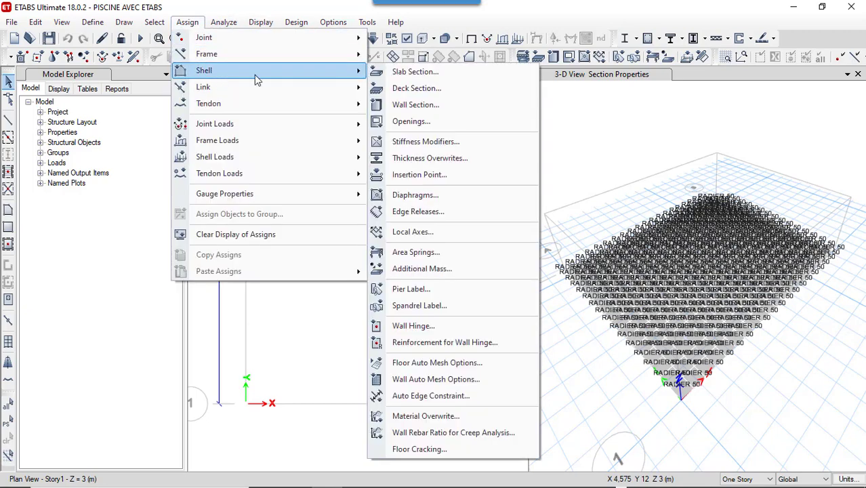
pyautogui.click(463, 105)
pyautogui.click(395, 146)
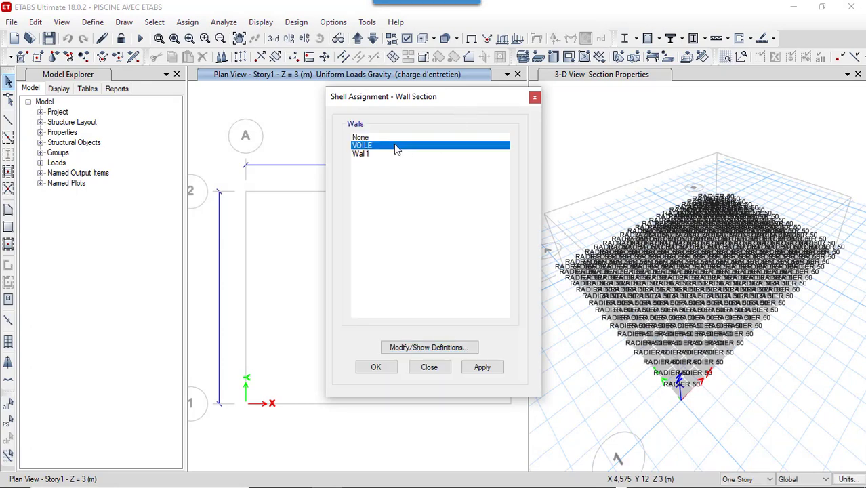
pyautogui.click(481, 368)
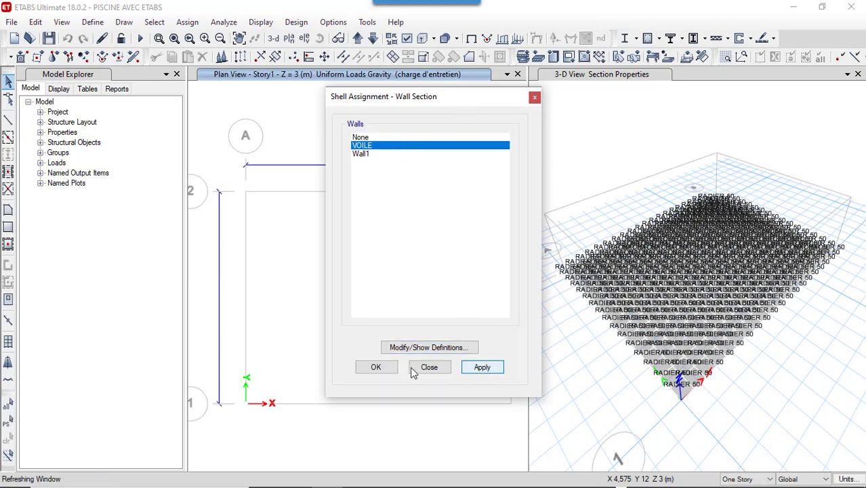
pyautogui.click(380, 367)
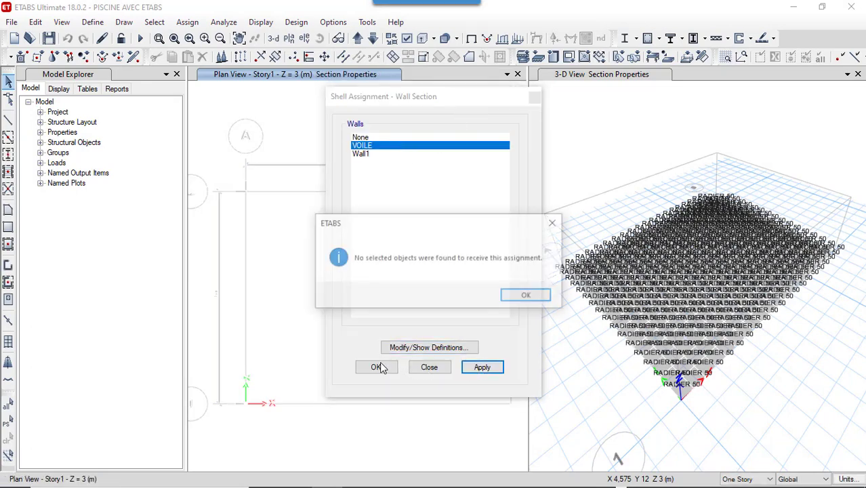
pyautogui.click(508, 296)
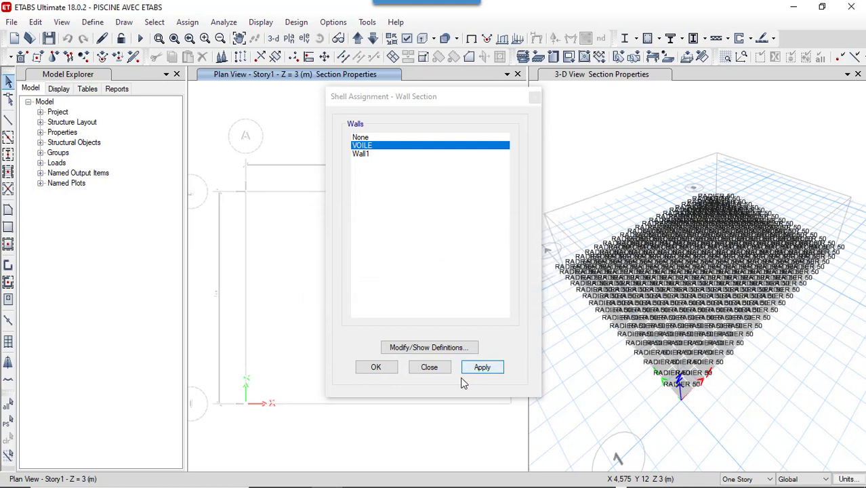
pyautogui.click(429, 368)
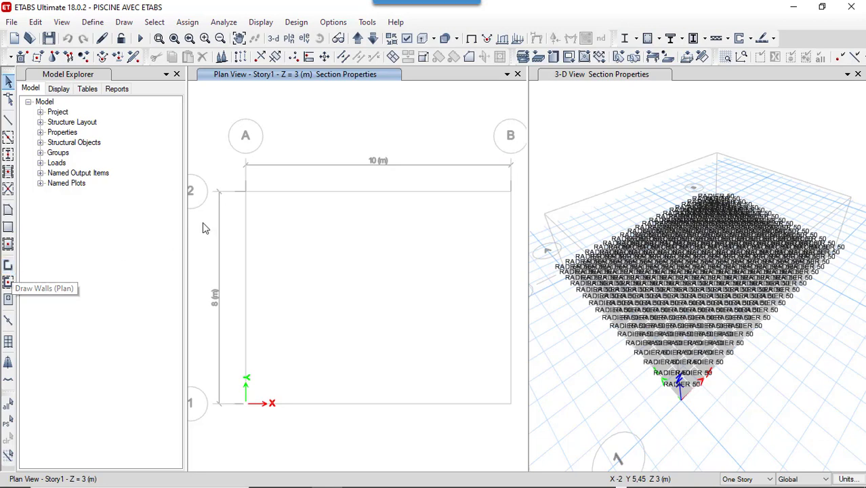
# - Set VOILE as the section property for walls drawn in plan
pyautogui.click(8, 266)
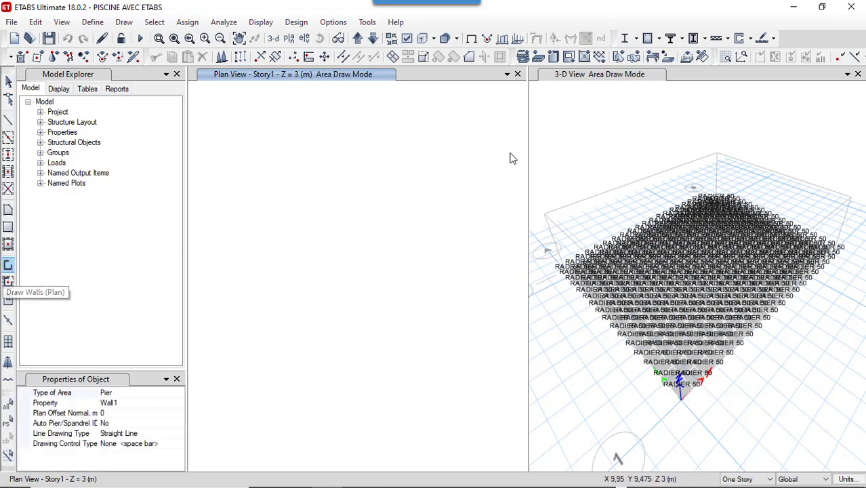
pyautogui.click(163, 405)
pyautogui.click(179, 403)
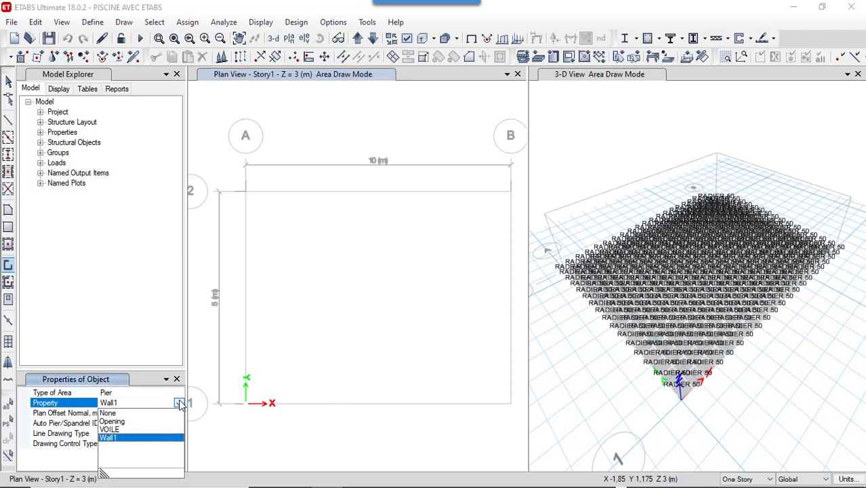
pyautogui.click(143, 429)
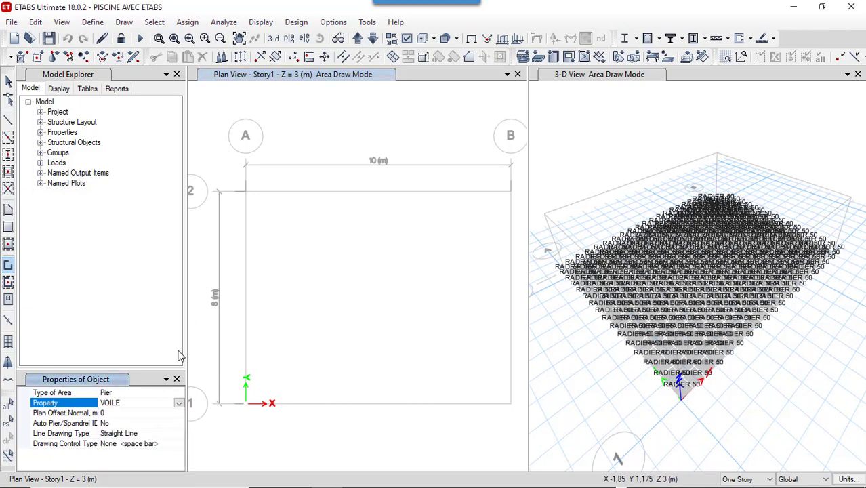
pyautogui.click(246, 192)
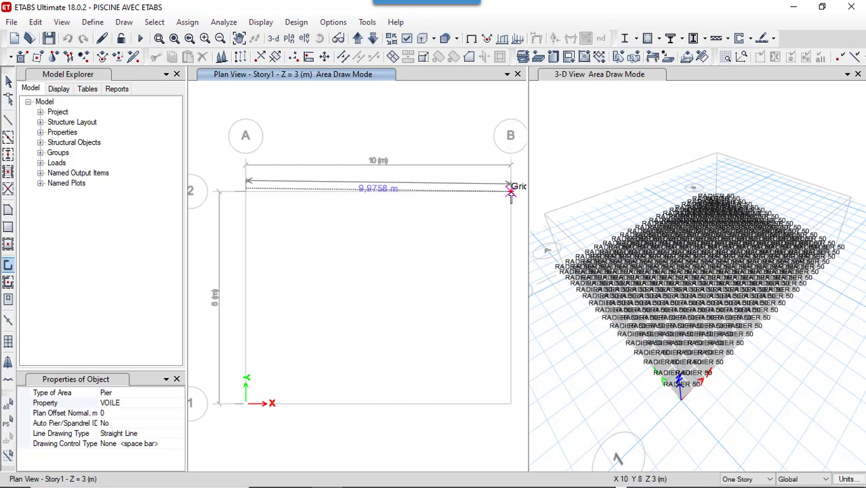
pyautogui.press('Escape')
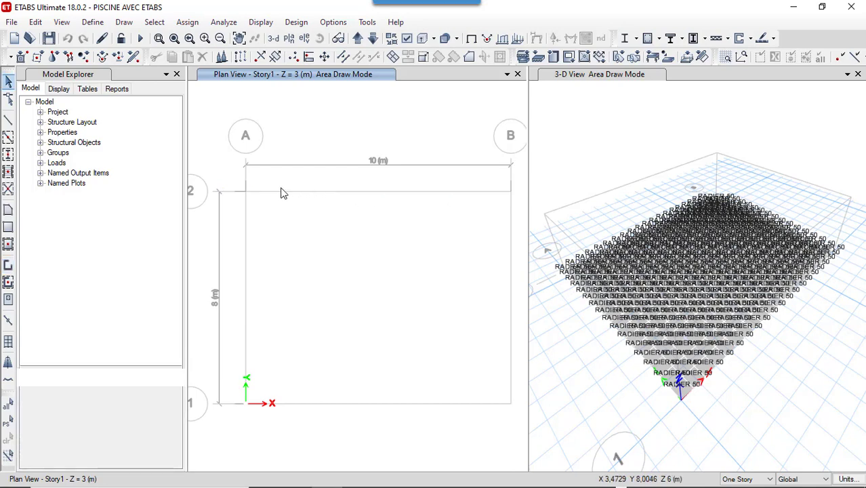
# - Draw four VOILE walls in the Story1 plan along the full 10 m by 8 m perimeter, through grid points A2, B2, B1 and A1
pyautogui.click(8, 266)
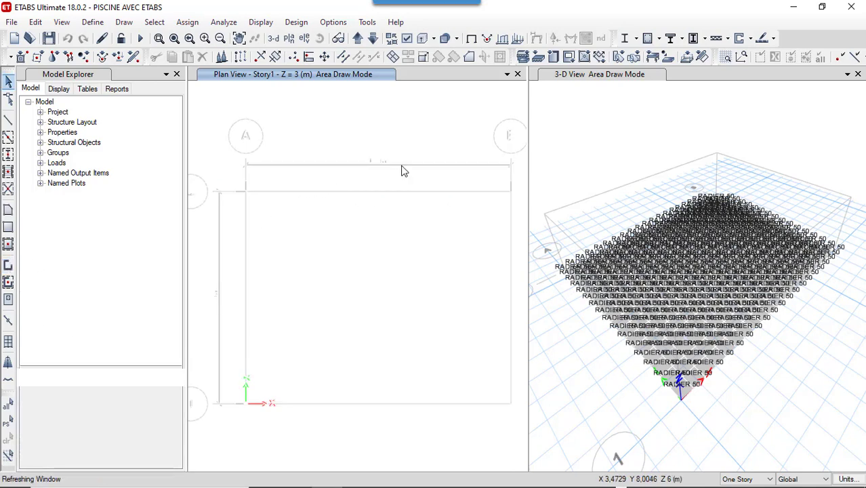
pyautogui.click(248, 196)
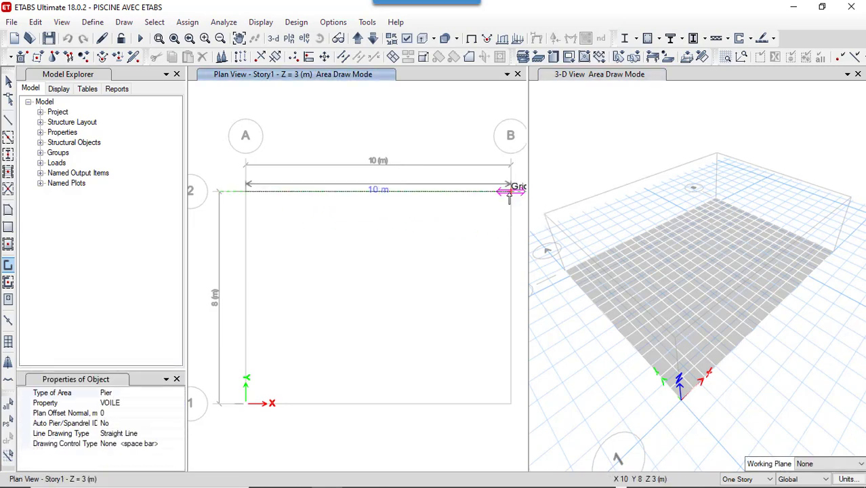
pyautogui.click(509, 192)
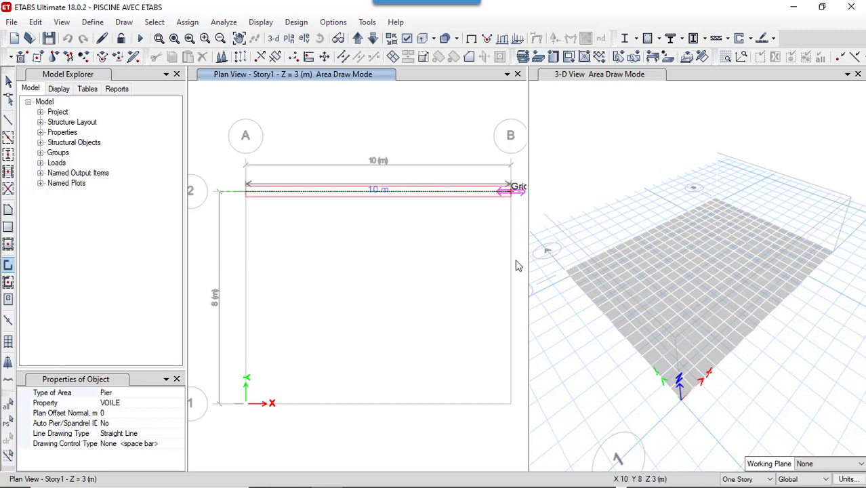
pyautogui.click(511, 402)
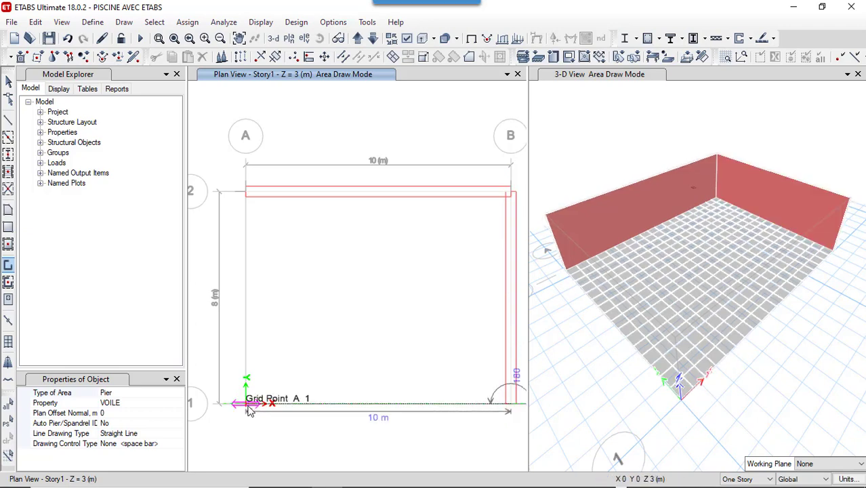
pyautogui.click(250, 411)
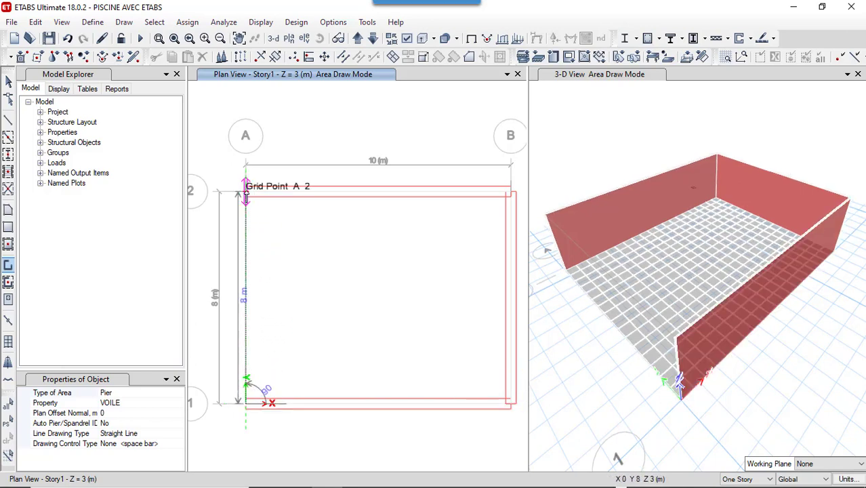
pyautogui.click(290, 215)
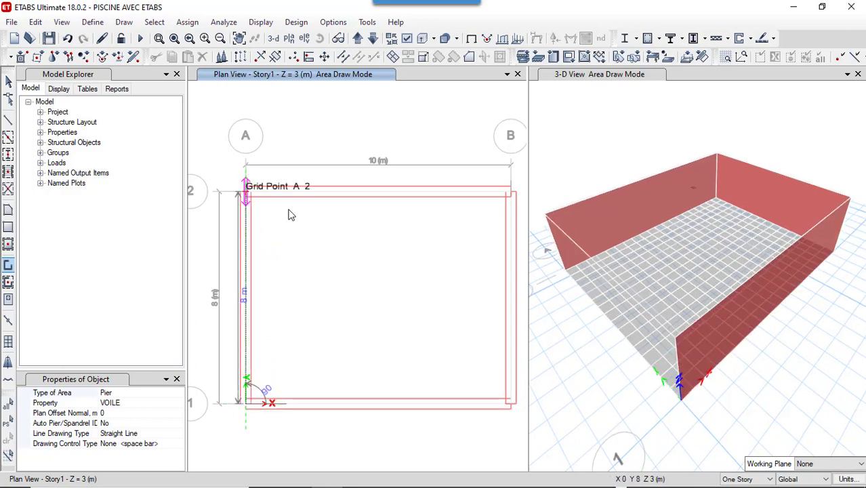
pyautogui.press('Escape')
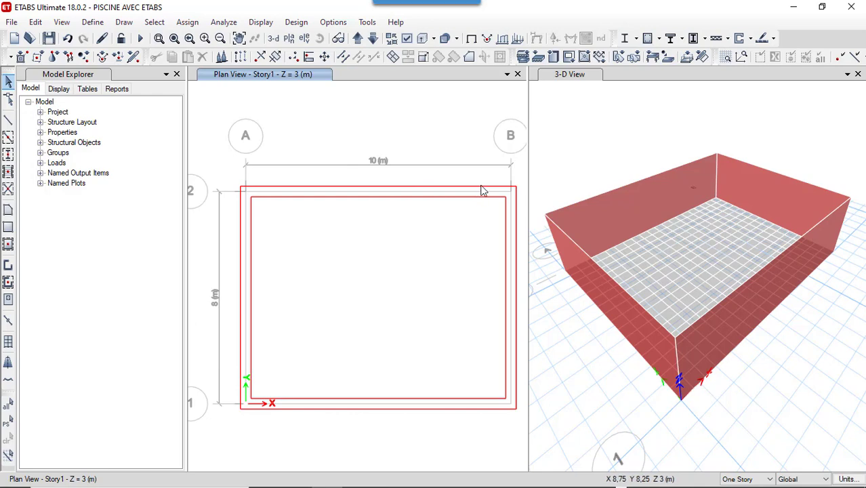
# - Select all four walls in the Story1 plan and set up a non-uniform shell load for Pression hydrostatique in the Local-3 direction
pyautogui.moveTo(233, 178); pyautogui.dragTo(518, 430)
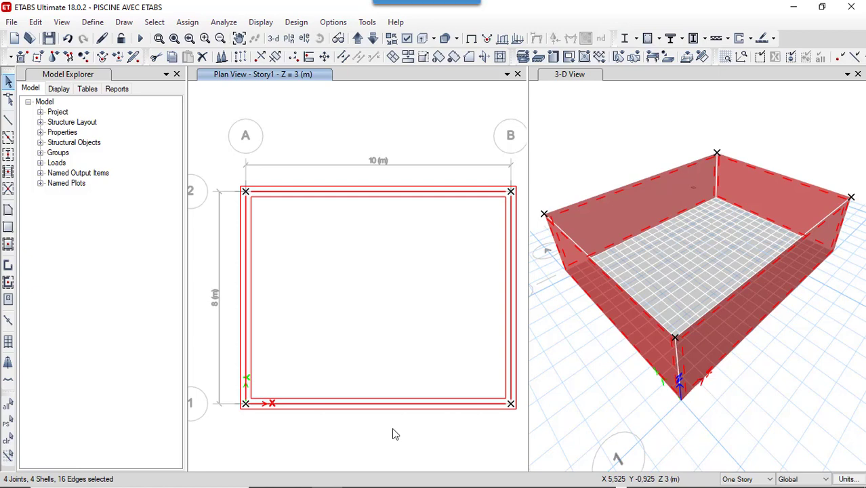
pyautogui.click(189, 22)
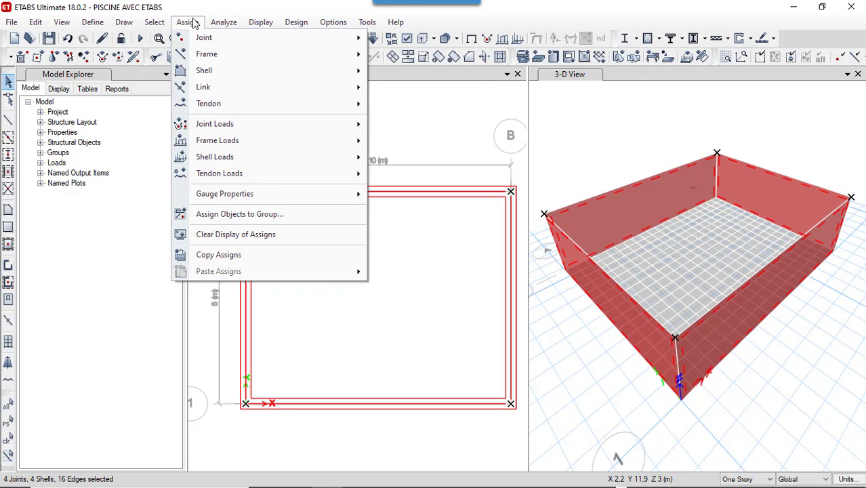
pyautogui.moveTo(234, 67)
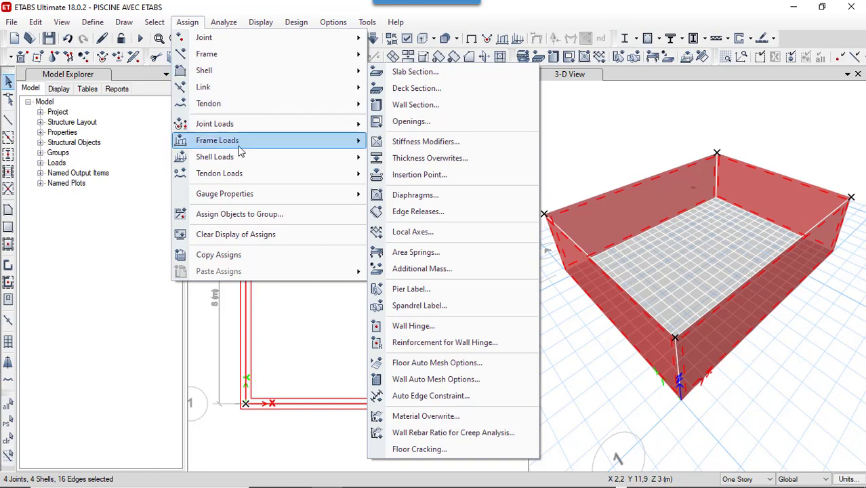
pyautogui.moveTo(238, 161)
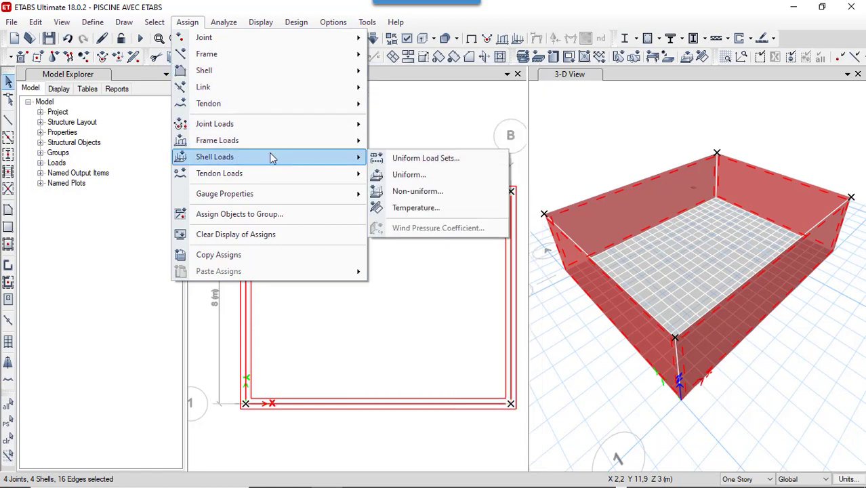
pyautogui.click(432, 195)
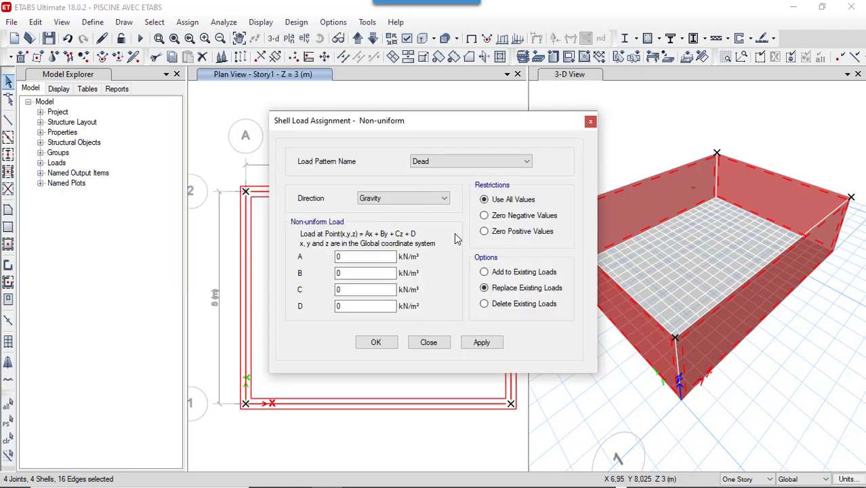
pyautogui.click(482, 162)
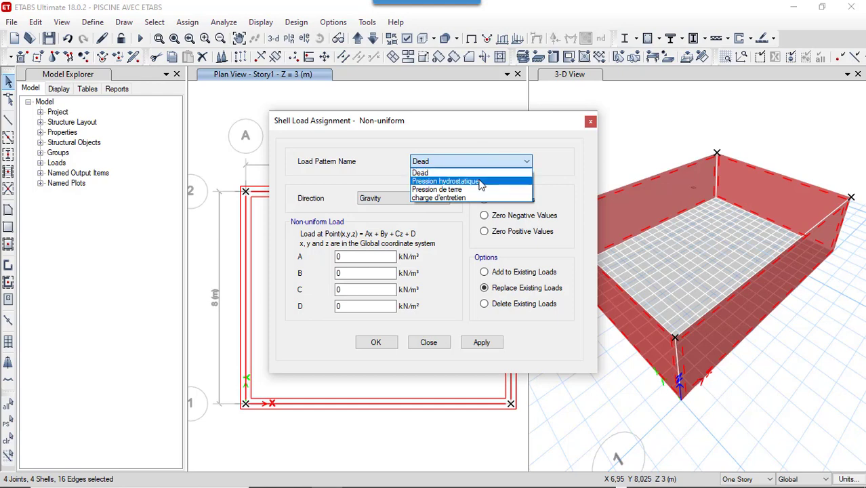
pyautogui.click(481, 183)
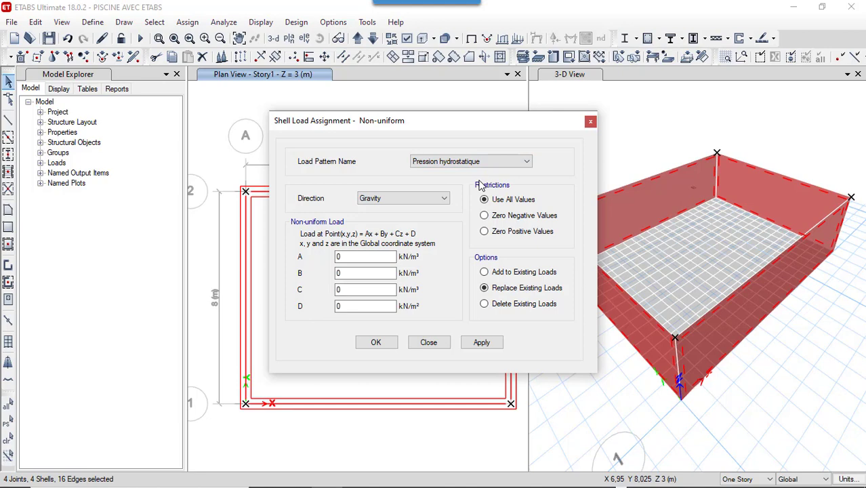
pyautogui.click(425, 199)
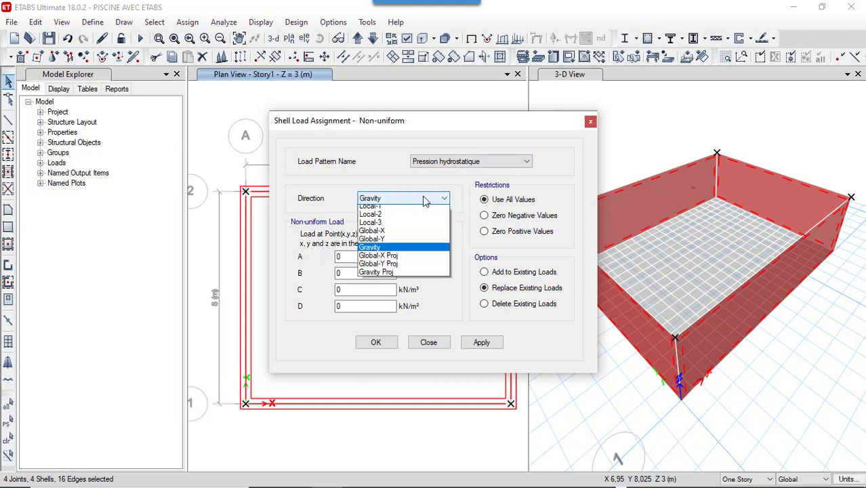
pyautogui.click(409, 227)
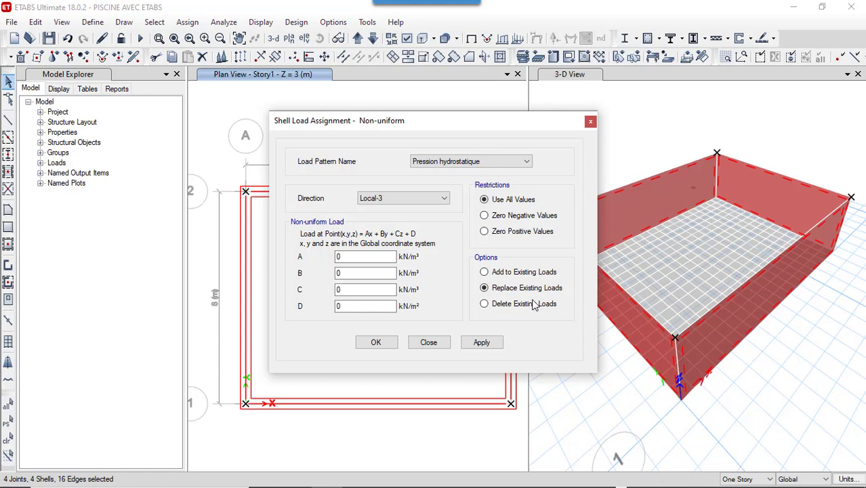
# - Switch to the Excel workbook Classeur1 and read the hydrostatic pressure calculation for the raft and the VOILE walls
pyautogui.moveTo(518, 482)
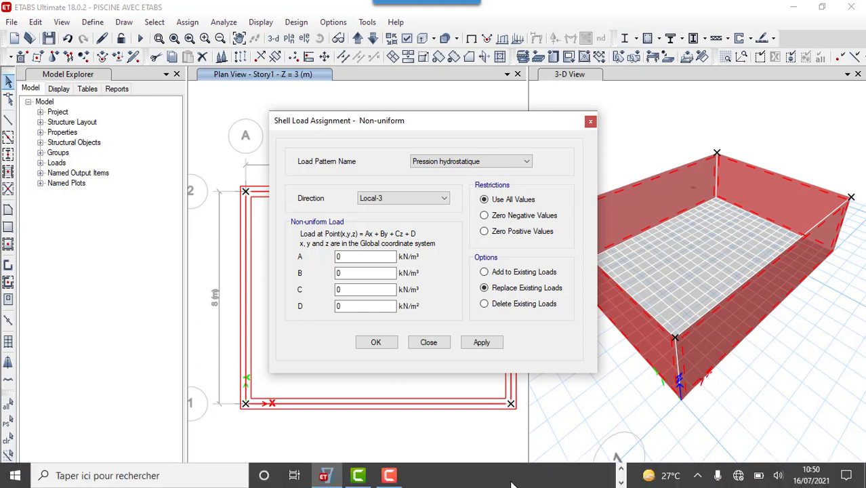
pyautogui.click(621, 482)
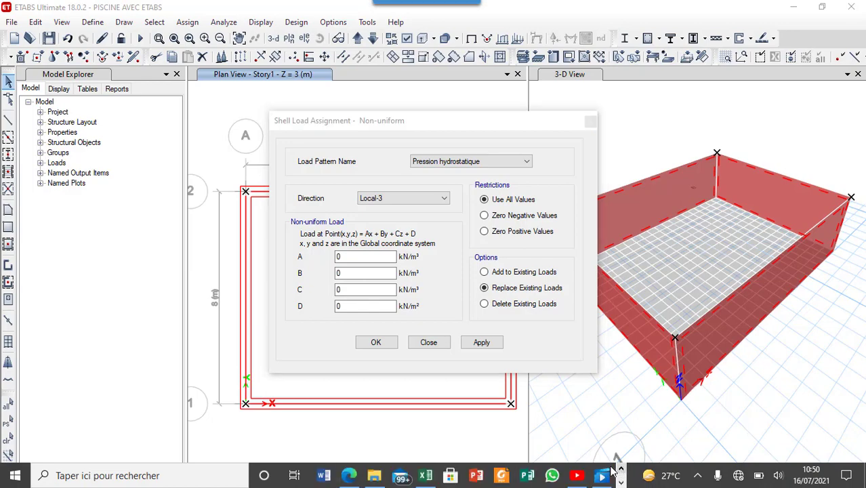
pyautogui.click(426, 475)
pyautogui.scroll(1, 275, 228)
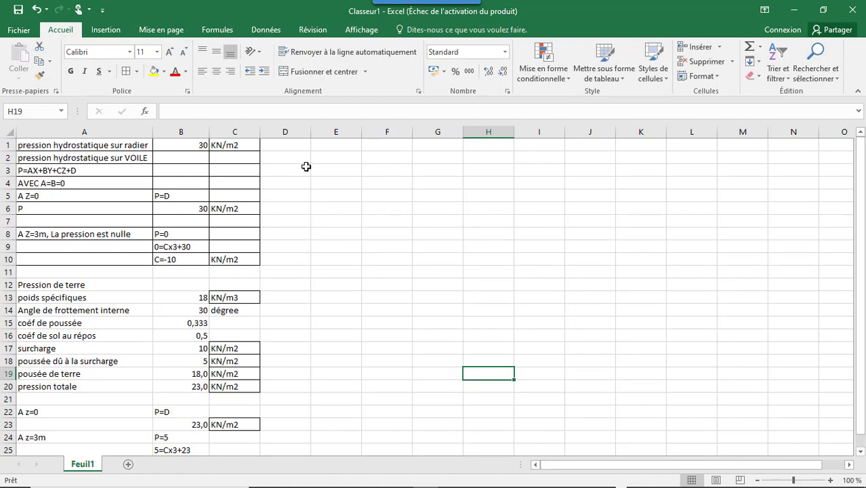
pyautogui.click(201, 146)
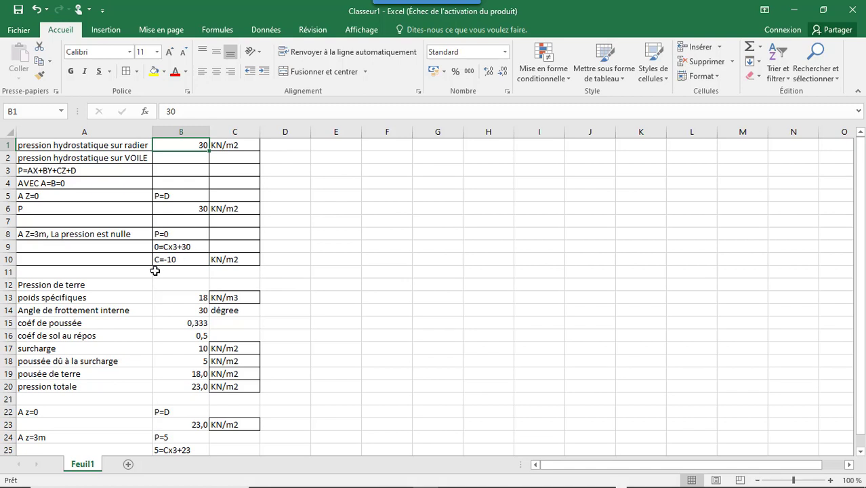
# - Return to ETABS and apply the hydrostatic wall load with C = -10 kN/m³ and D = 30 kN/m²
pyautogui.moveTo(527, 482)
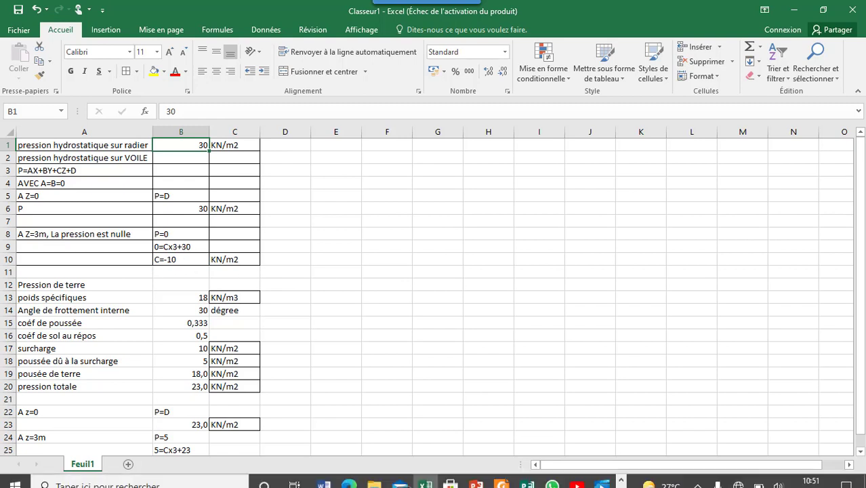
pyautogui.click(621, 483)
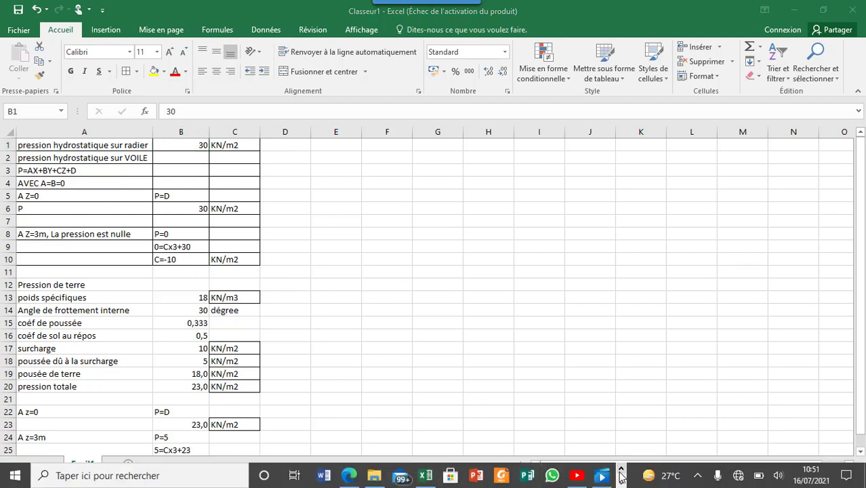
pyautogui.click(621, 482)
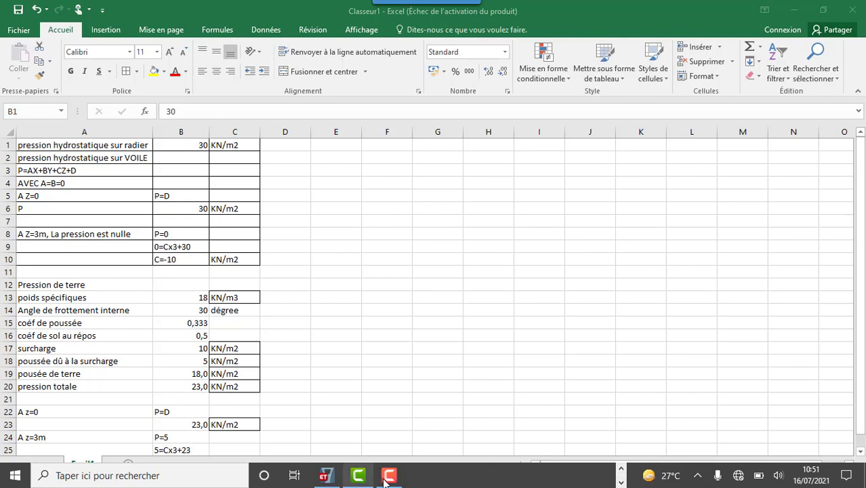
pyautogui.click(327, 476)
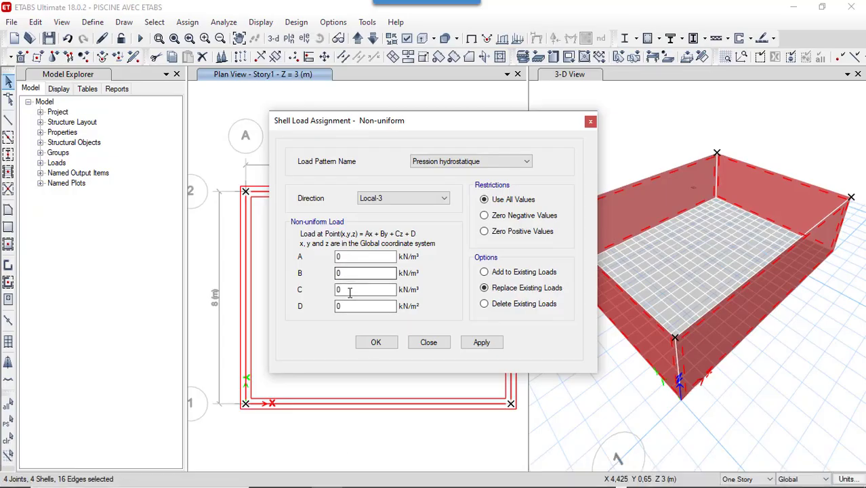
pyautogui.press('Tab')
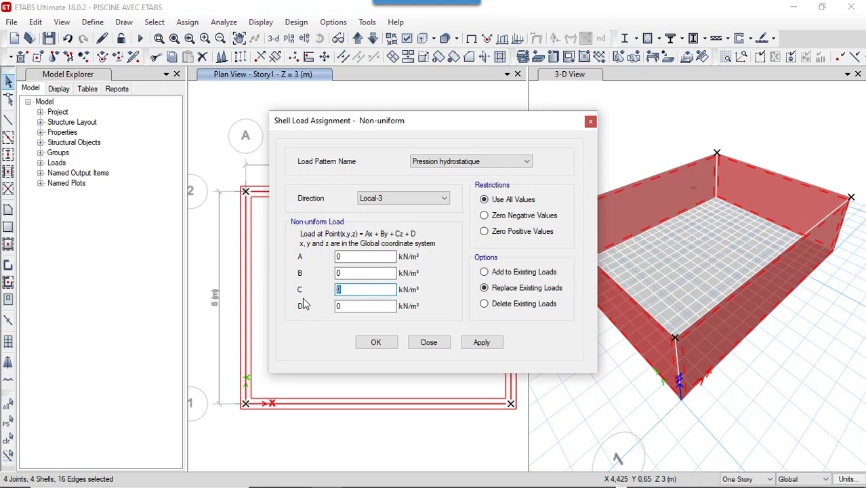
pyautogui.write('-10')
pyautogui.click(342, 308)
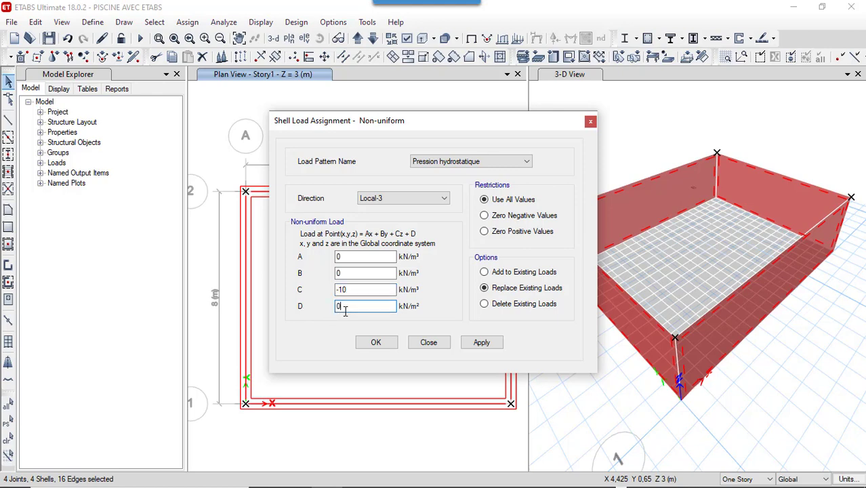
pyautogui.press('BackSpace')
pyautogui.write('30')
pyautogui.click(478, 342)
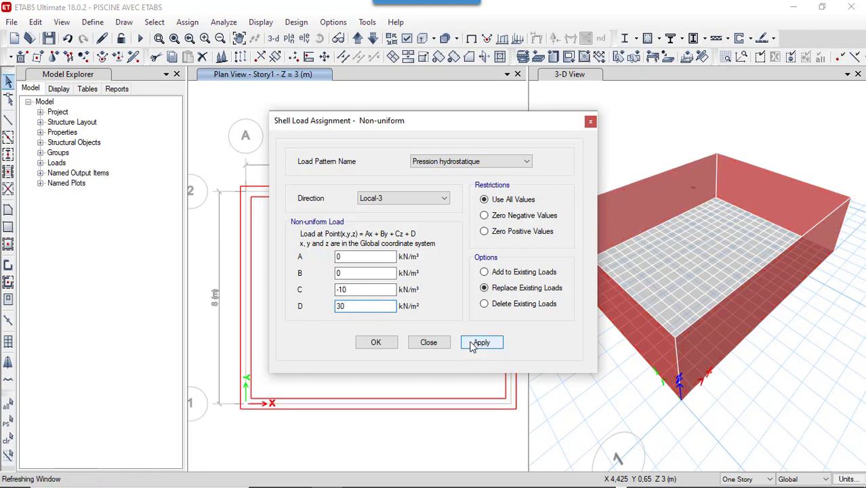
pyautogui.click(392, 344)
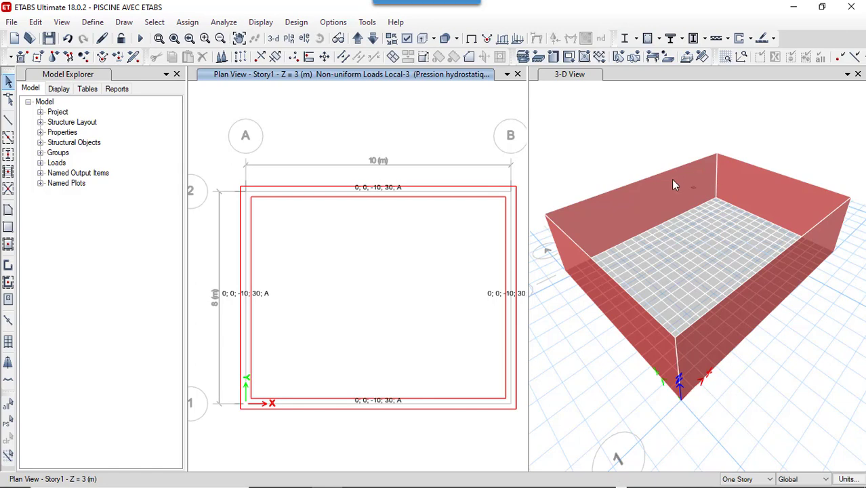
# - Select the four walls in the 3-D view and set up a non-uniform shell load for the Pression de terre pattern
pyautogui.click(714, 155)
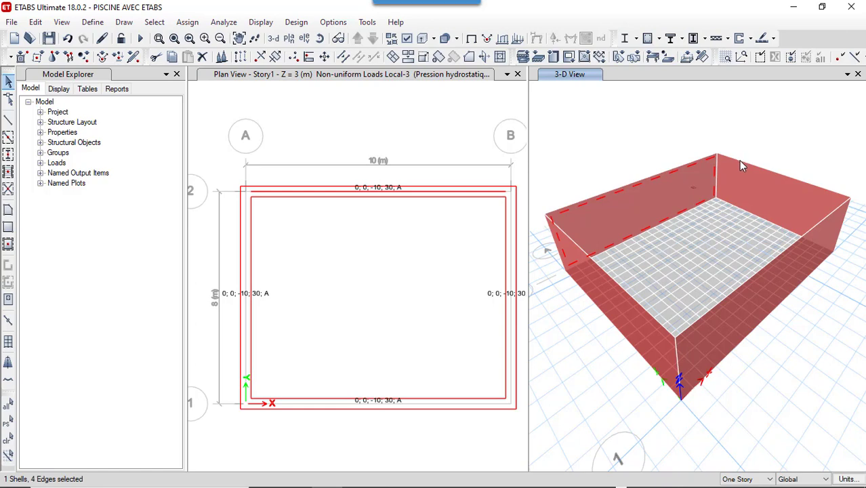
pyautogui.click(740, 163)
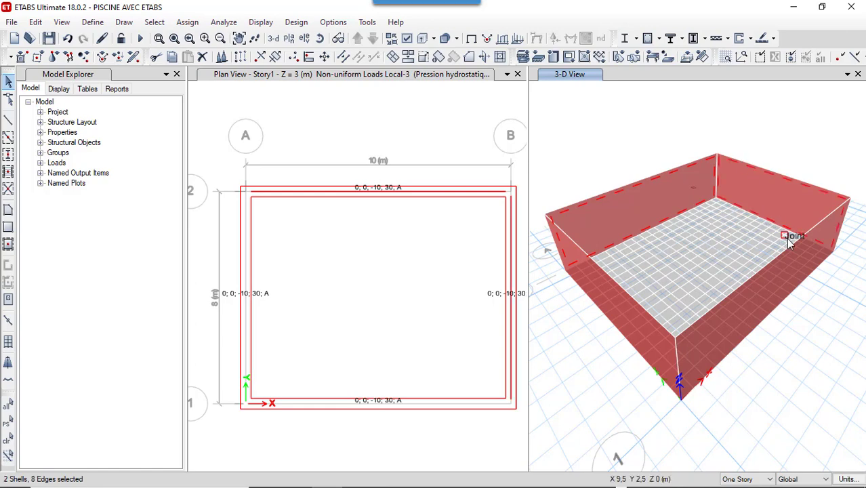
pyautogui.click(680, 381)
pyautogui.click(673, 378)
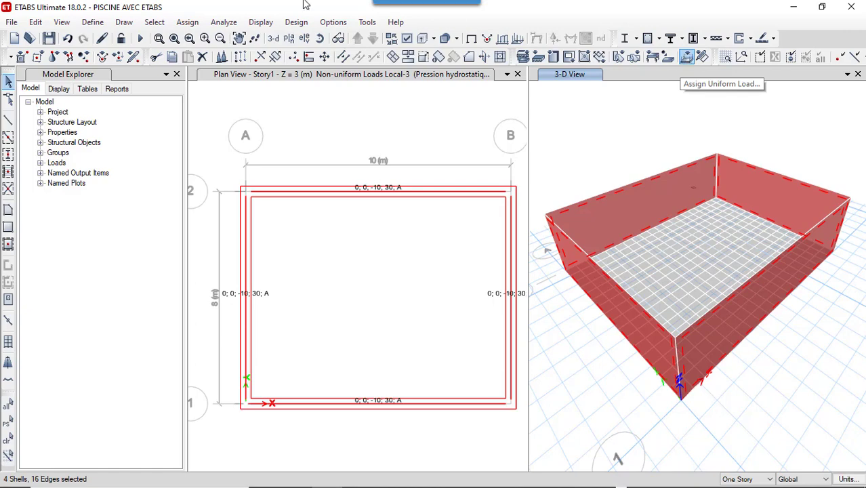
pyautogui.click(187, 22)
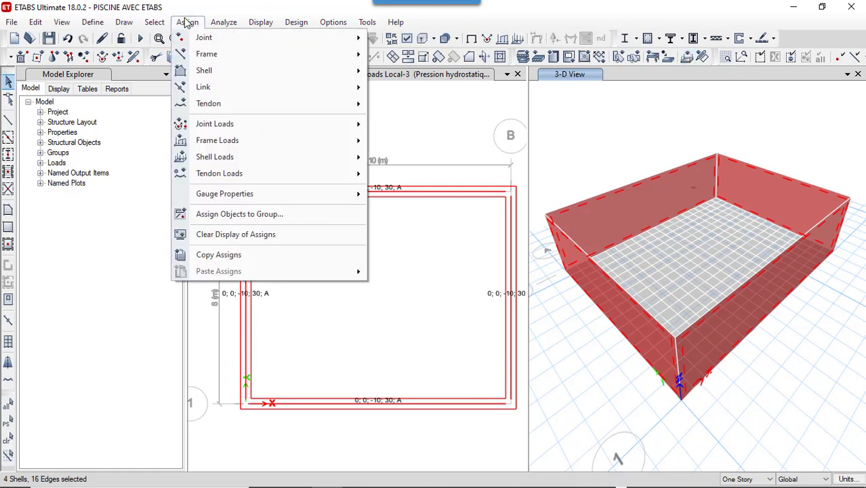
pyautogui.moveTo(224, 158)
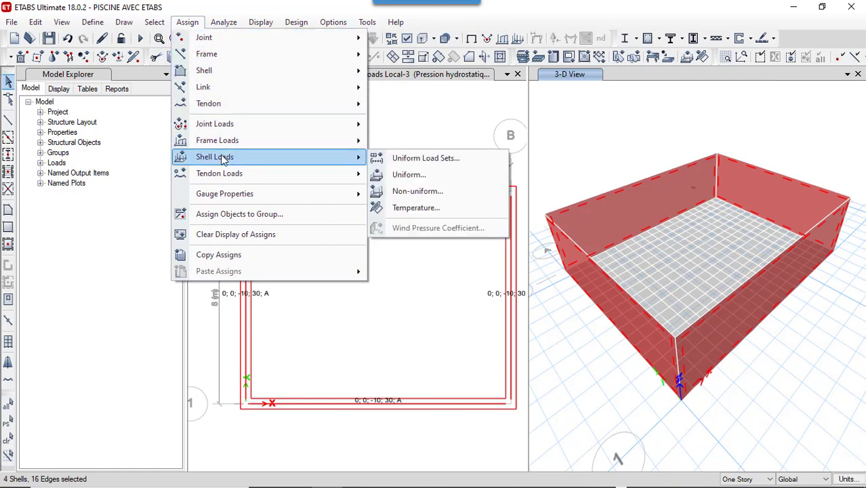
pyautogui.click(429, 191)
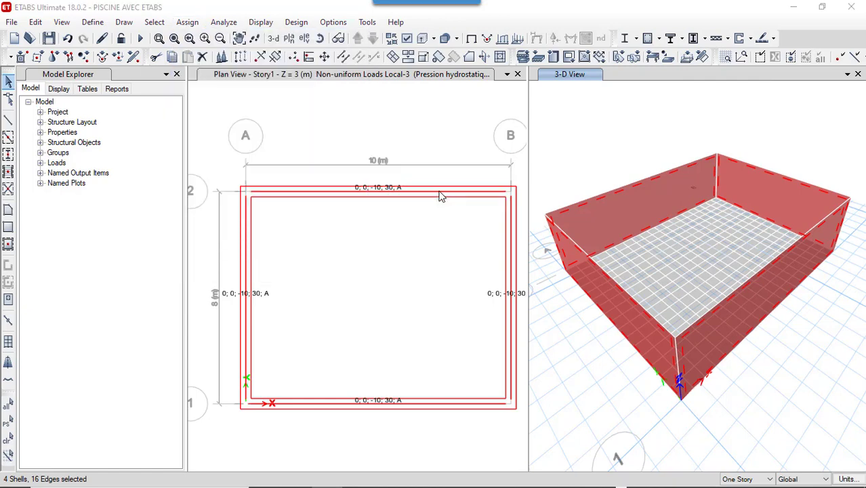
pyautogui.click(460, 162)
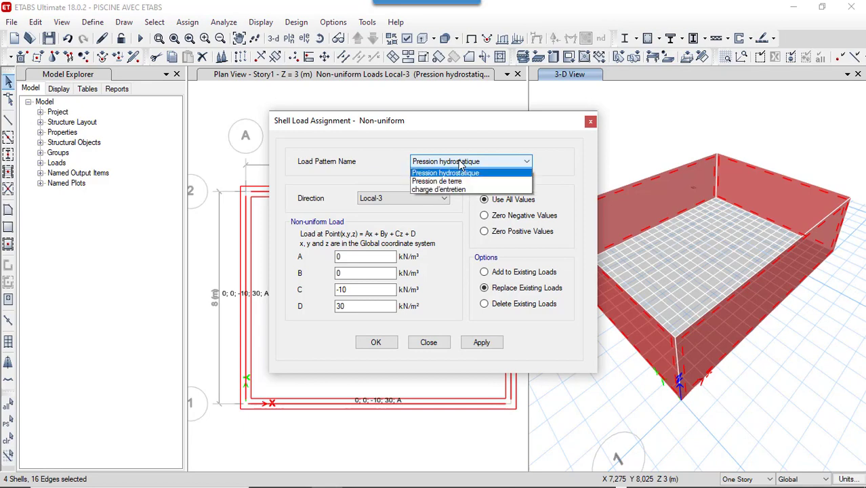
pyautogui.click(472, 195)
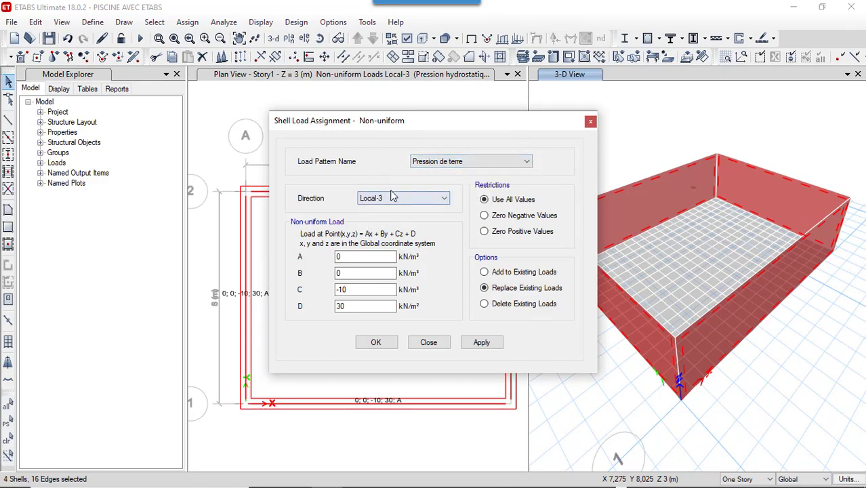
# - Switch to the Excel workbook and examine the earth pressure calculation, including the formulas for the surcharge thrust and the earth thrust
pyautogui.moveTo(440, 482)
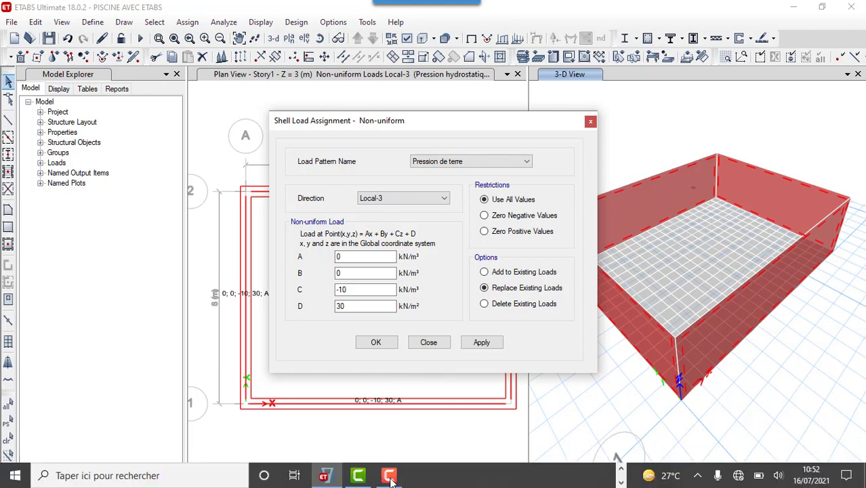
pyautogui.click(623, 472)
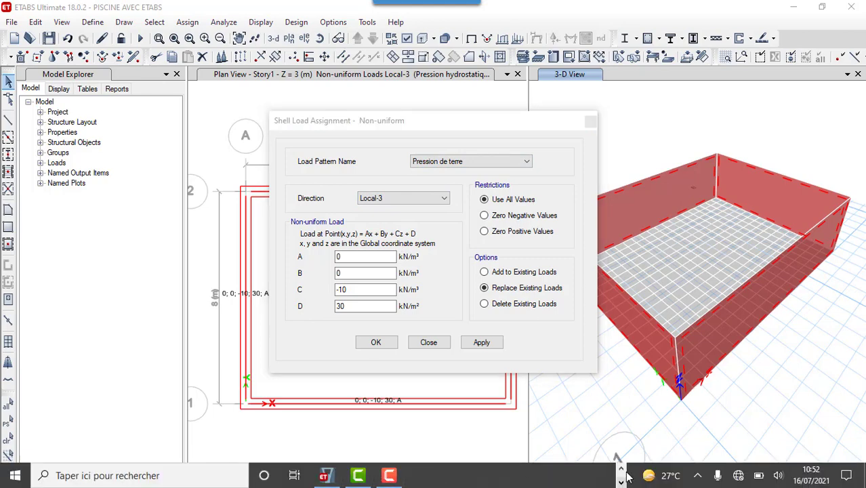
pyautogui.click(425, 475)
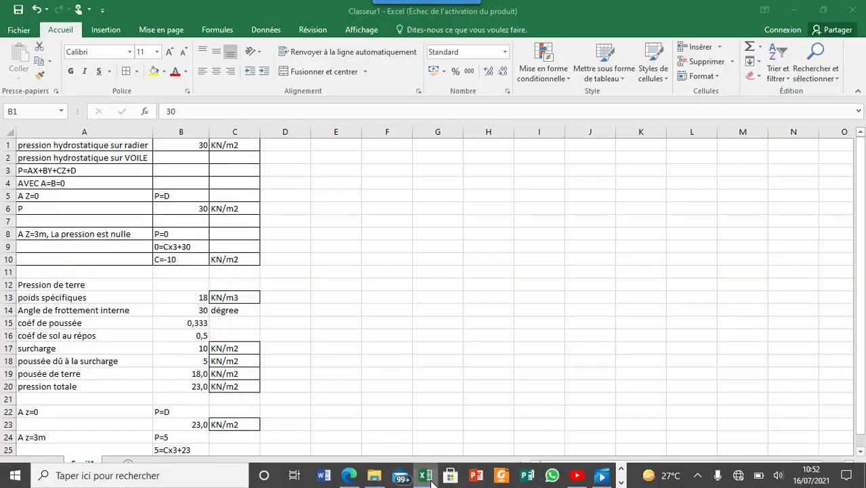
pyautogui.scroll(-1, 153, 311)
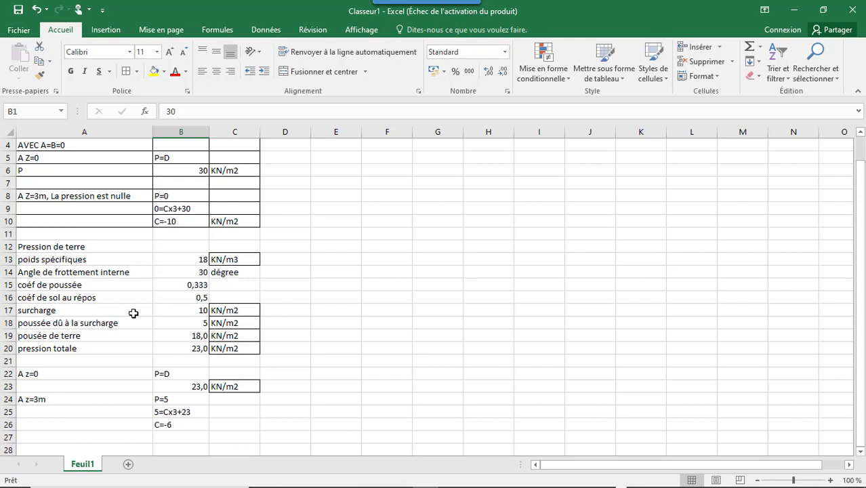
pyautogui.click(206, 322)
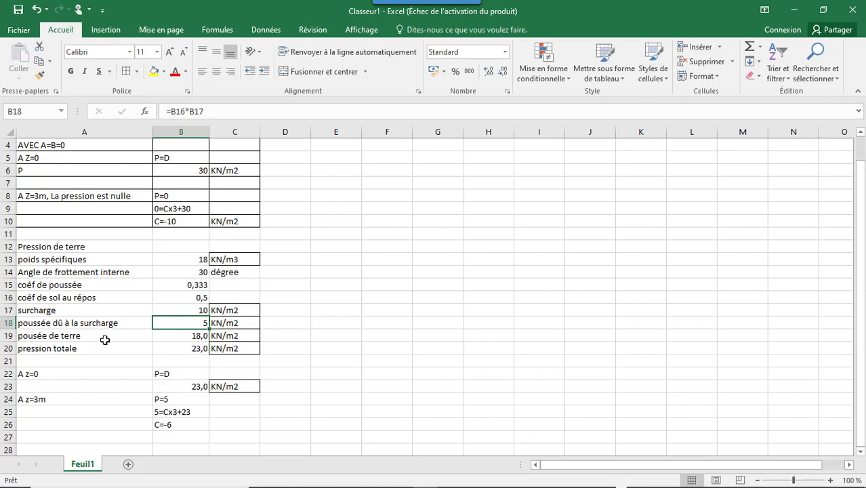
pyautogui.click(186, 338)
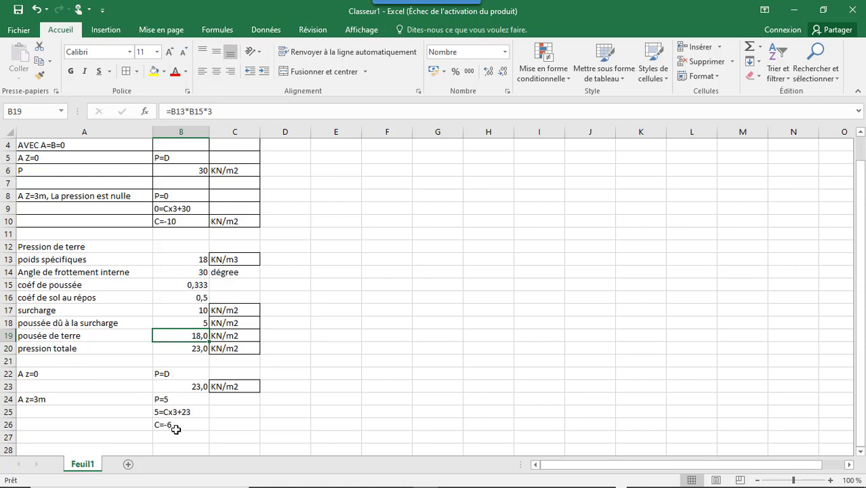
# - Copy the bordered KN/m2 unit from C23 into C26 beside the C=-6 result, and switch back to ETABS
pyautogui.click(228, 384)
pyautogui.hotkey('ctrl', 'c')
pyautogui.click(229, 422)
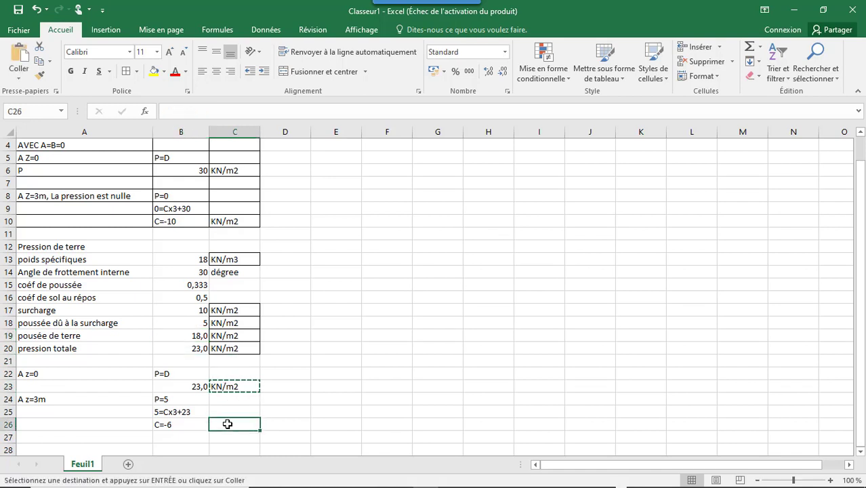
pyautogui.hotkey('ctrl', 'v')
pyautogui.click(291, 408)
pyautogui.doubleClick(333, 397)
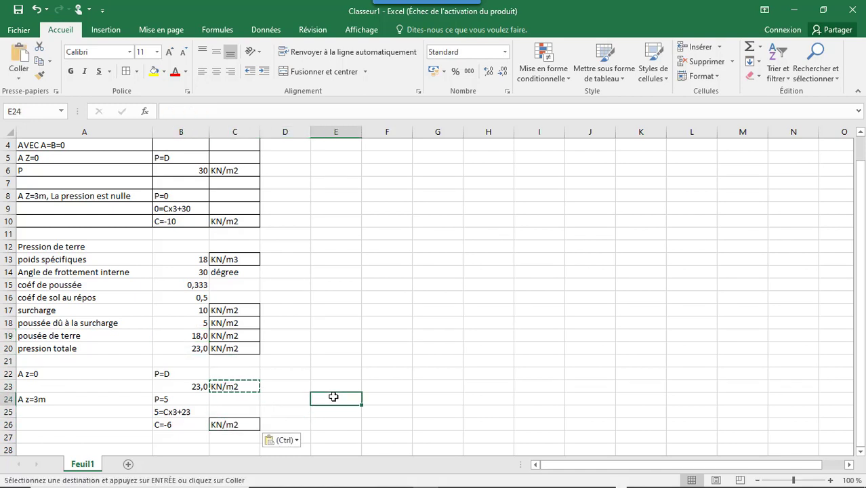
pyautogui.click(171, 386)
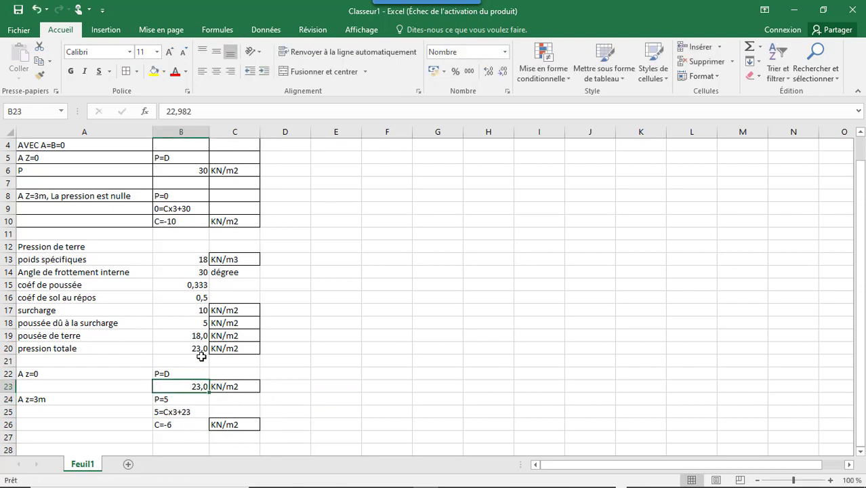
pyautogui.moveTo(511, 483)
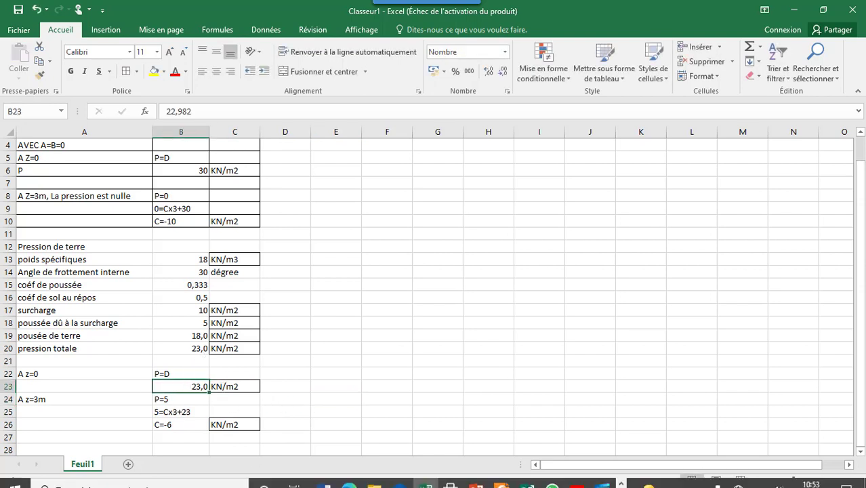
pyautogui.click(621, 481)
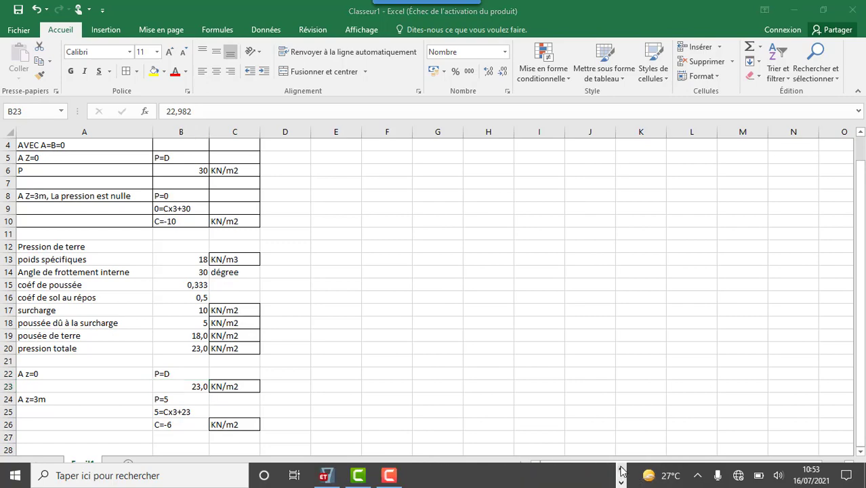
pyautogui.click(325, 476)
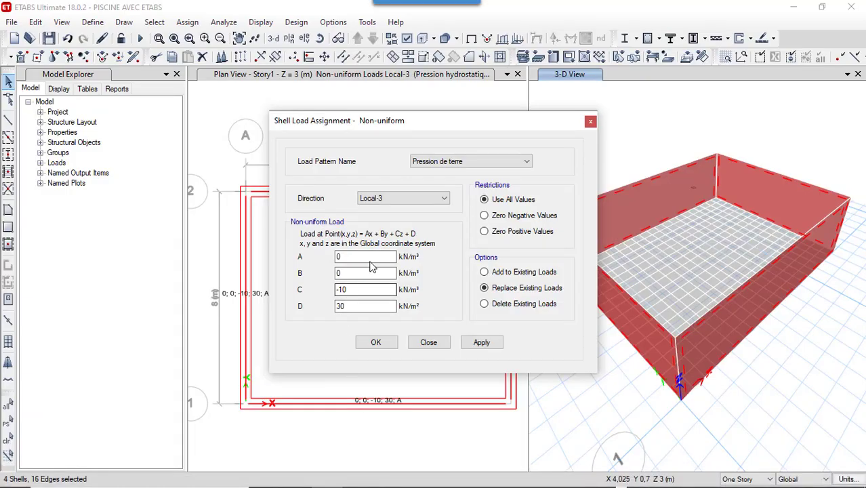
# - Apply the Pression de terre non-uniform load to the four selected walls with C = -6 kN/m³ and D = 23 kN/m²
pyautogui.click(357, 290)
pyautogui.write('6')
pyautogui.press('Tab')
pyautogui.write('23')
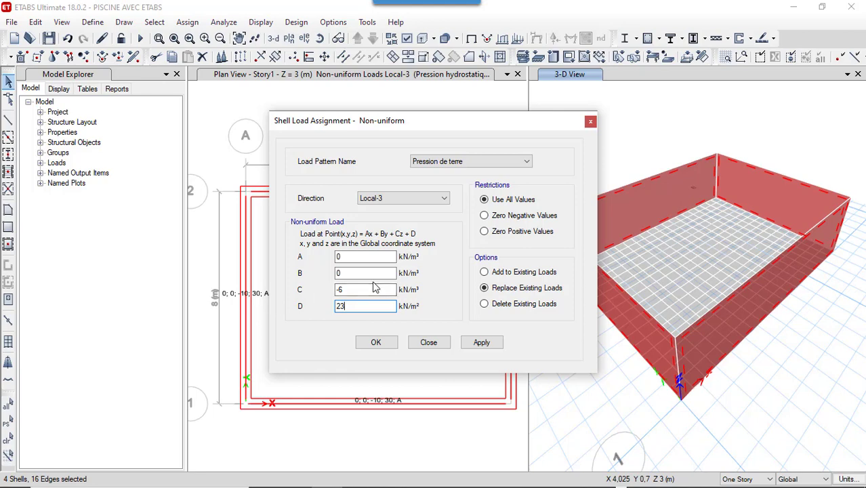
pyautogui.click(493, 347)
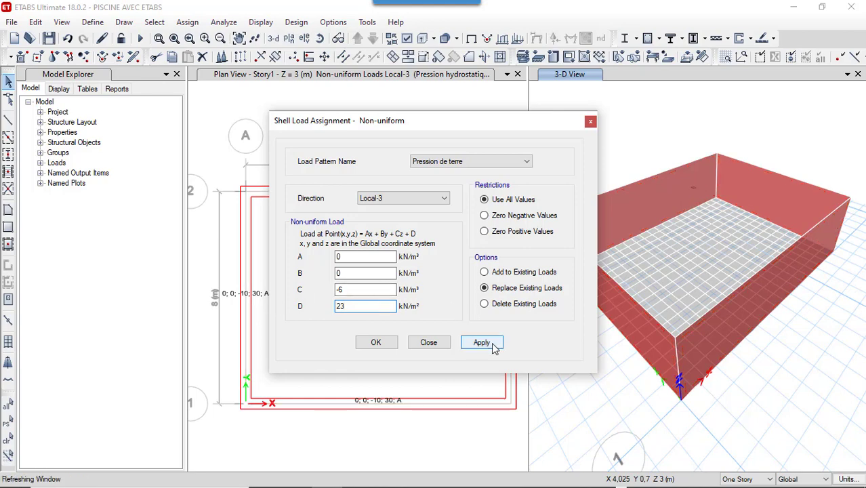
pyautogui.click(386, 346)
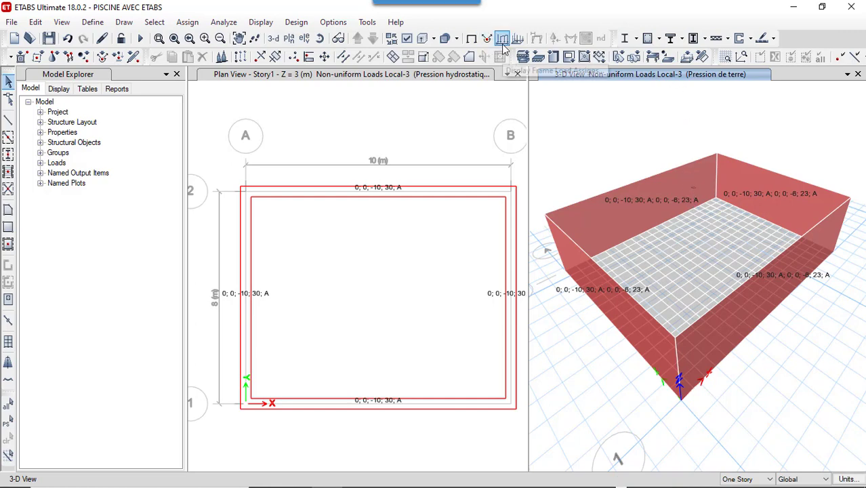
# - Display the local axes of the shells in the 3-D view
pyautogui.click(408, 39)
pyautogui.click(372, 47)
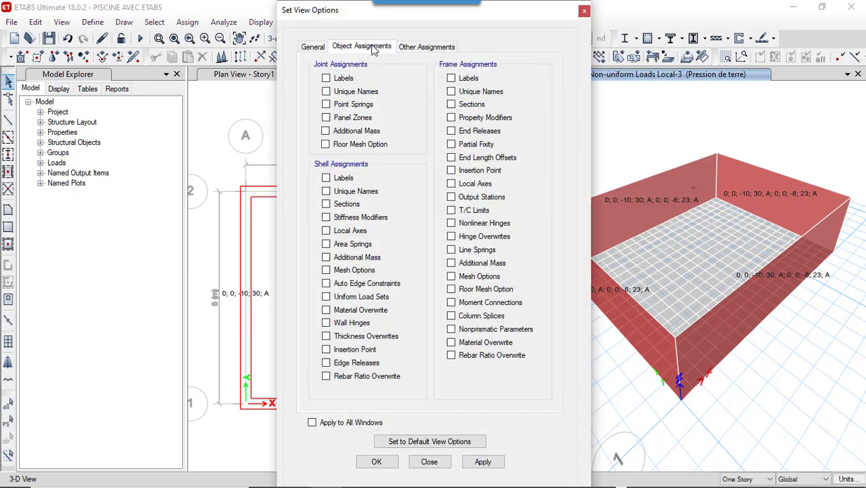
pyautogui.click(327, 231)
pyautogui.click(497, 462)
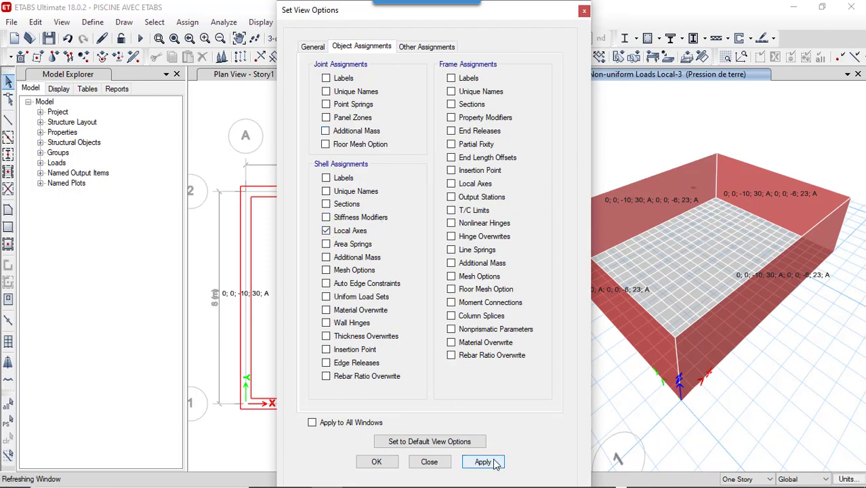
pyautogui.click(378, 464)
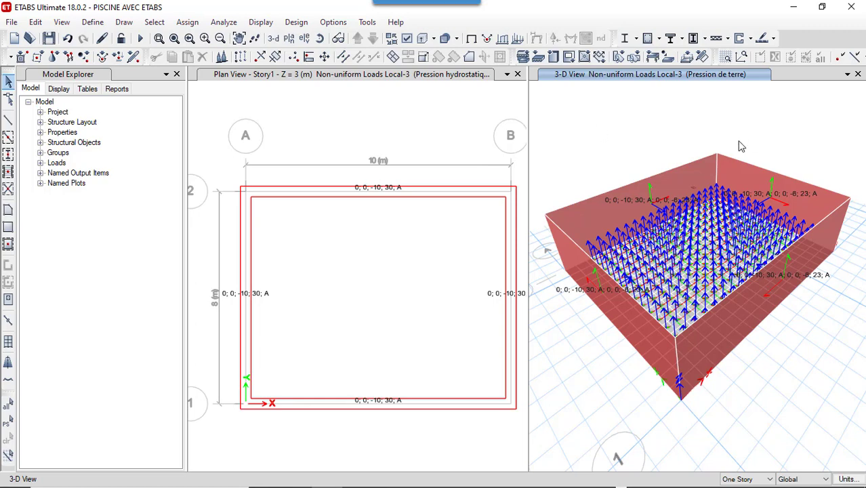
# - Divide the two 10 m walls on grid lines 1 and 2 into 16 by 1 areas
pyautogui.click(687, 162)
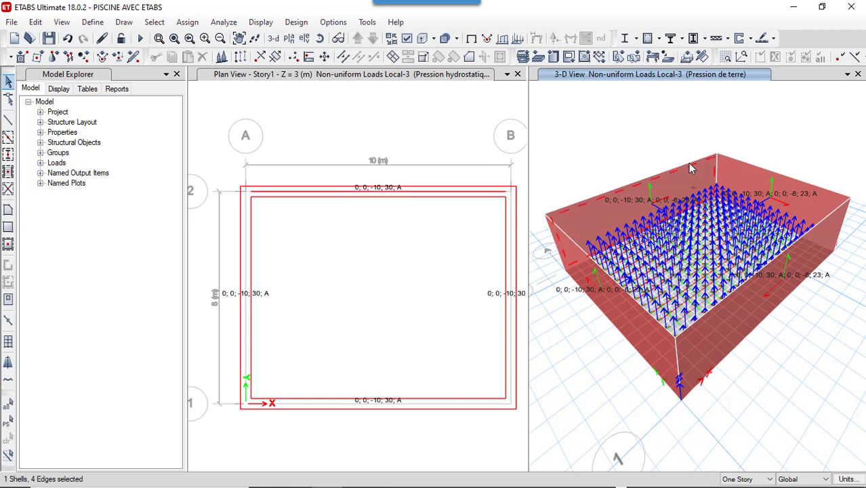
pyautogui.click(686, 392)
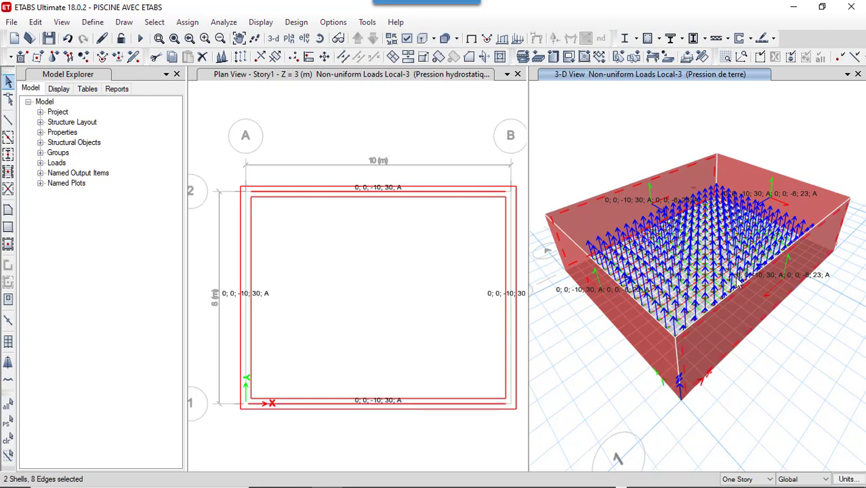
pyautogui.click(391, 58)
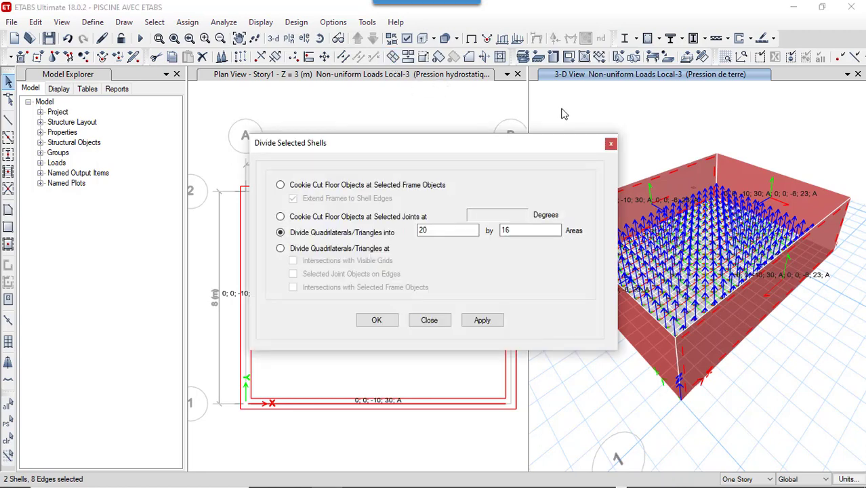
pyautogui.doubleClick(506, 230)
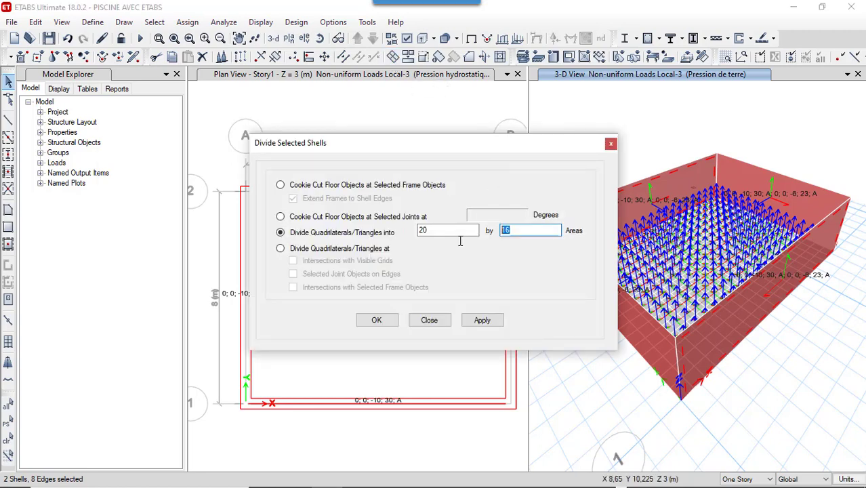
pyautogui.write('1')
pyautogui.doubleClick(425, 230)
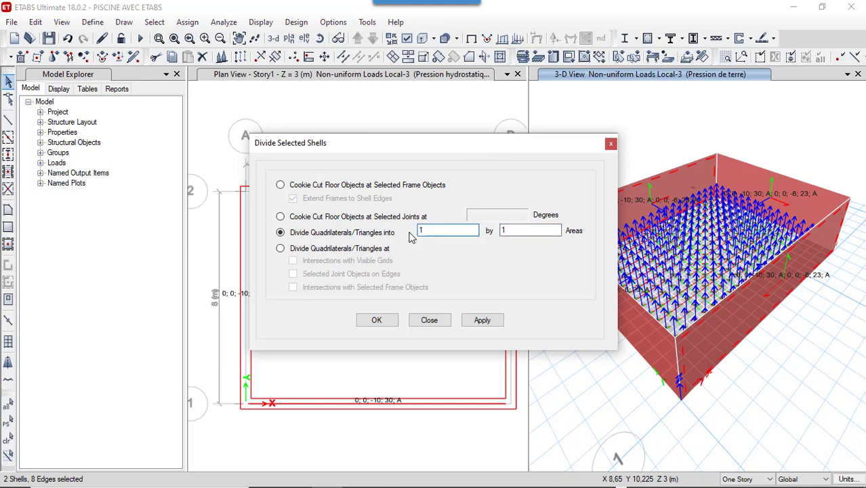
pyautogui.click(493, 322)
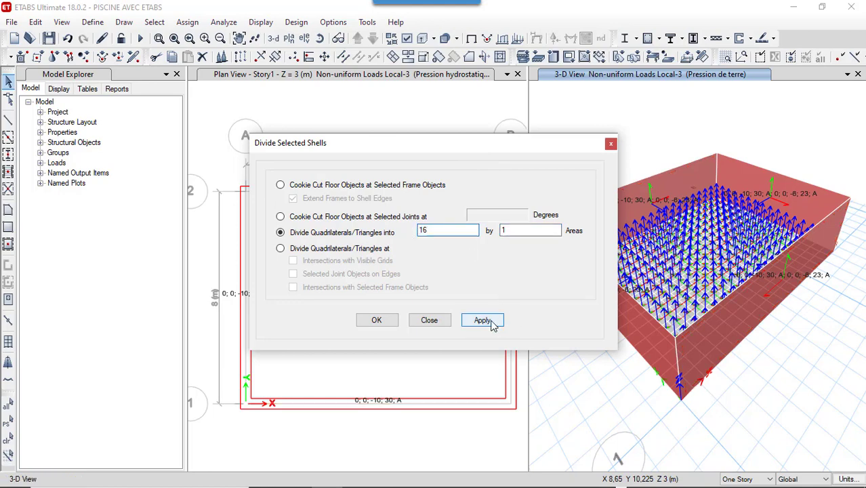
pyautogui.click(384, 323)
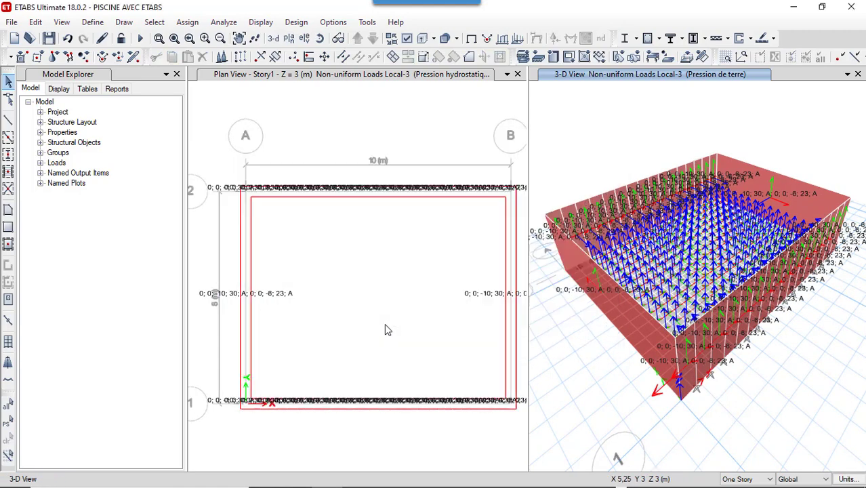
pyautogui.click(832, 196)
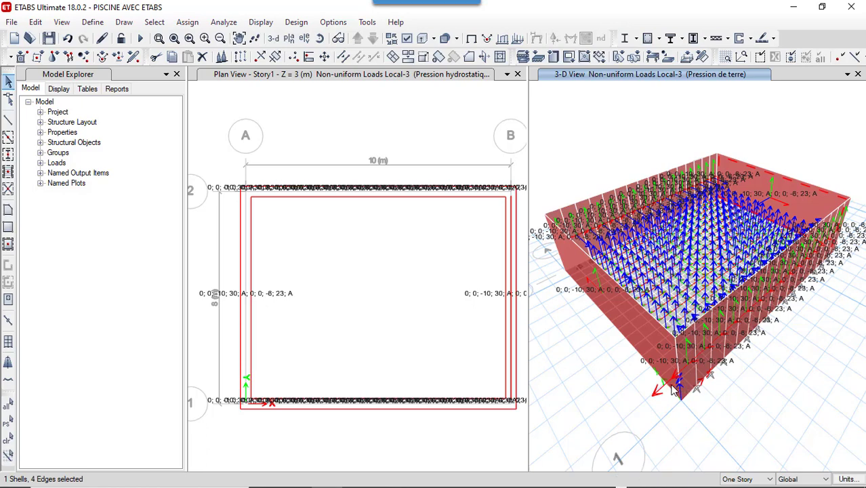
pyautogui.click(673, 387)
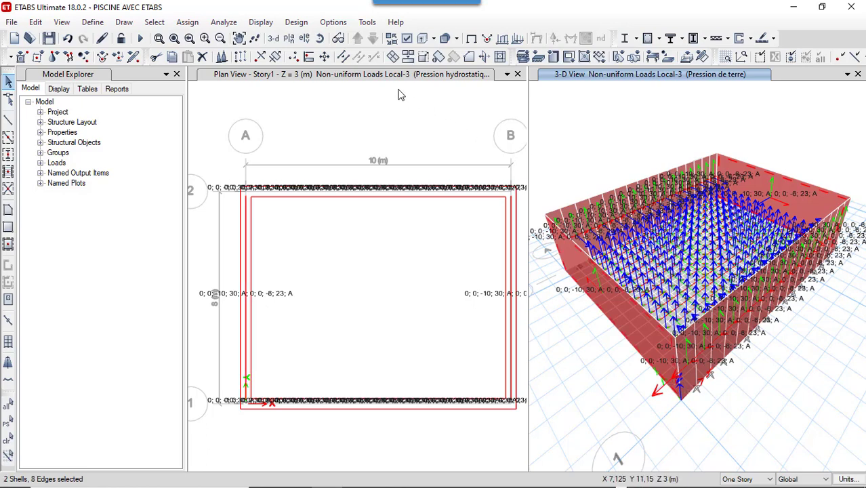
pyautogui.click(393, 57)
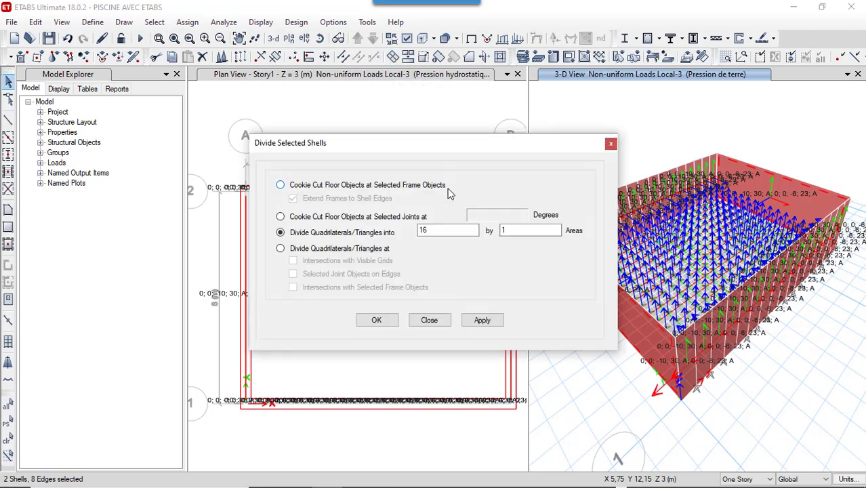
pyautogui.click(459, 228)
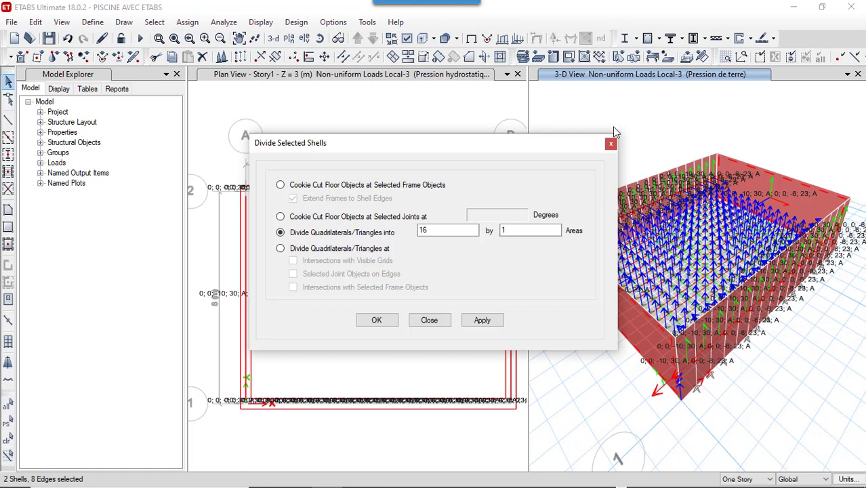
pyautogui.click(610, 146)
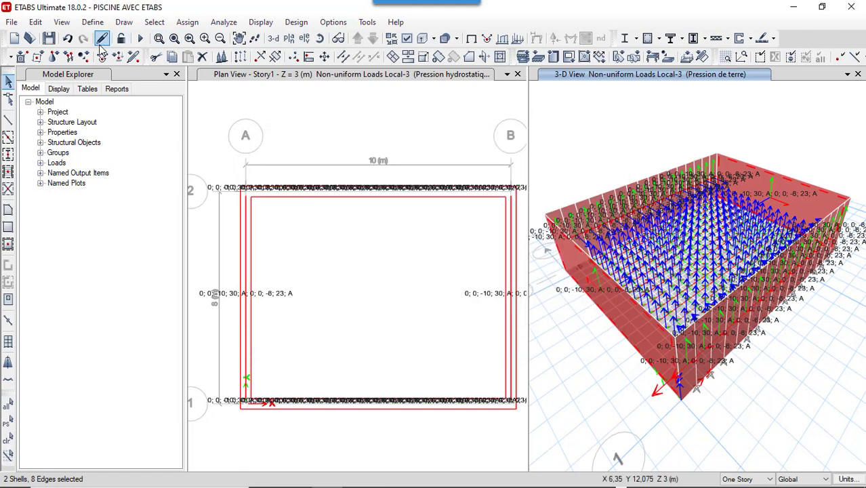
# - Undo the division of the two 10 m walls and the earth pressure load assignment
pyautogui.click(69, 43)
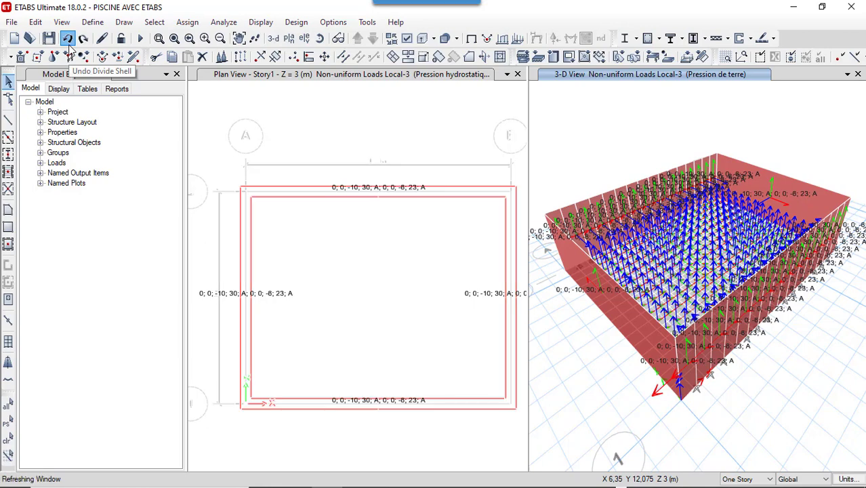
pyautogui.click(68, 41)
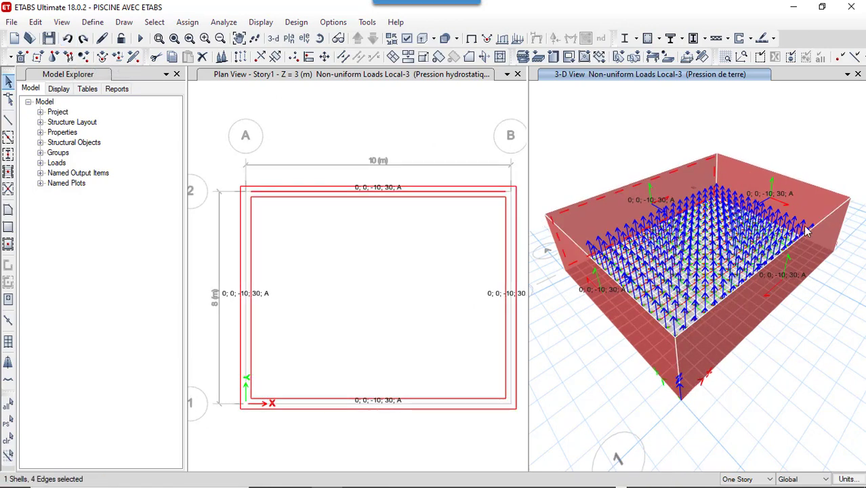
# - Select the two 10 m walls on grid lines 1 and 2 and divide them into 20 by 1 areas
pyautogui.click(835, 229)
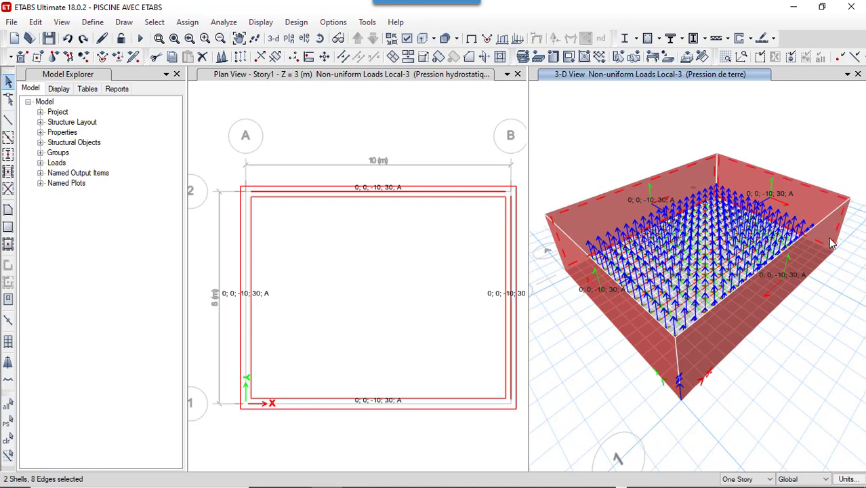
pyautogui.click(835, 205)
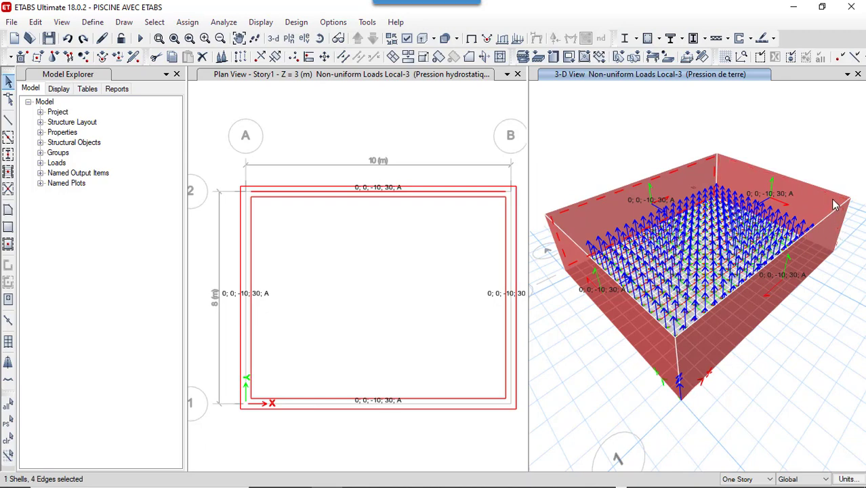
pyautogui.click(687, 392)
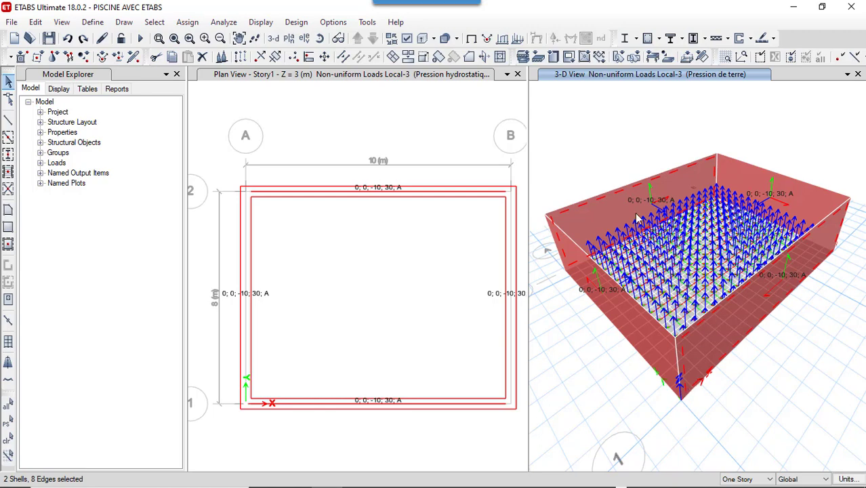
pyautogui.click(393, 56)
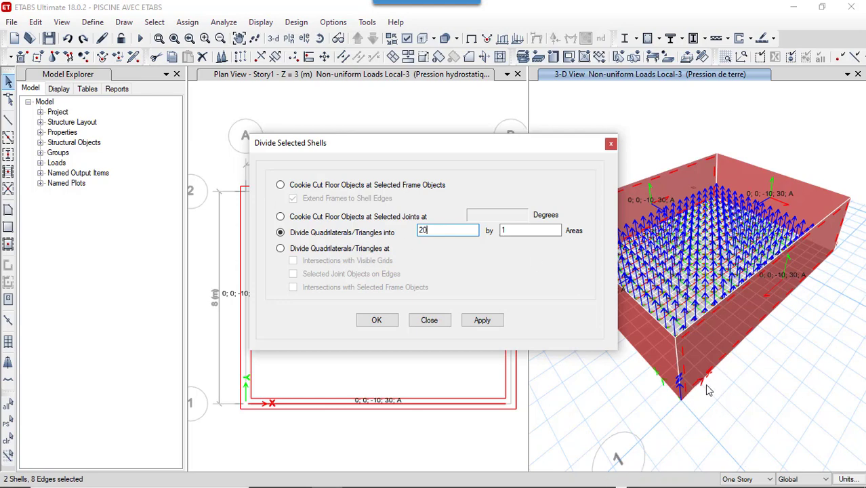
pyautogui.click(482, 319)
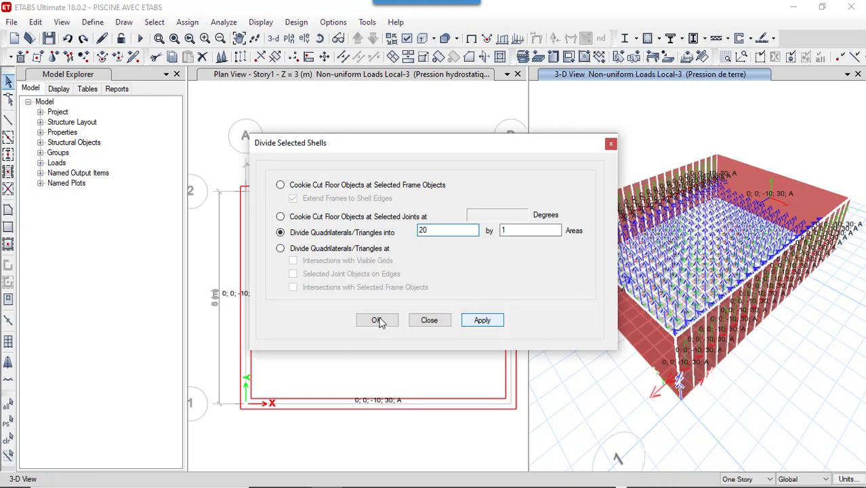
pyautogui.click(612, 144)
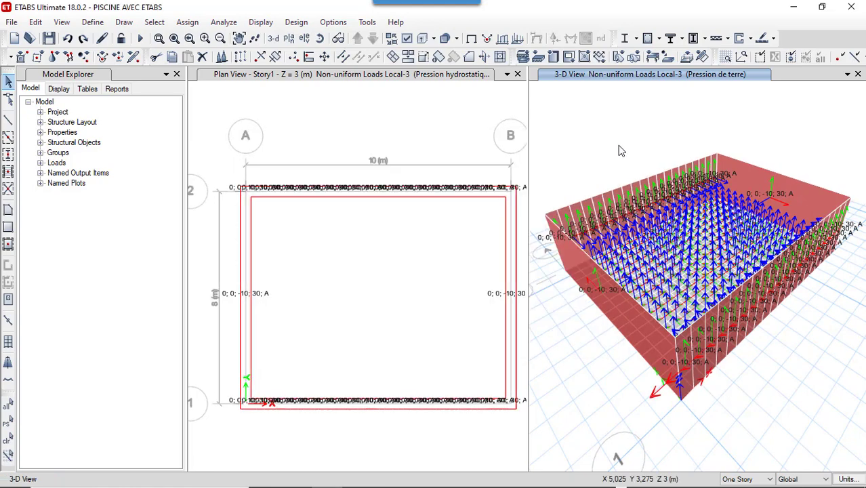
# - Select the two 8 m walls on grid lines A and B and divide them into 16 by 1 areas
pyautogui.click(825, 200)
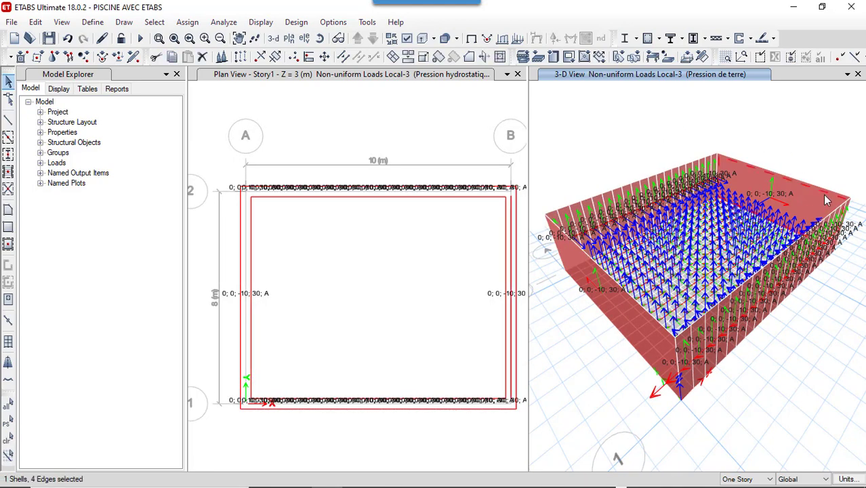
pyautogui.click(663, 375)
pyautogui.click(677, 395)
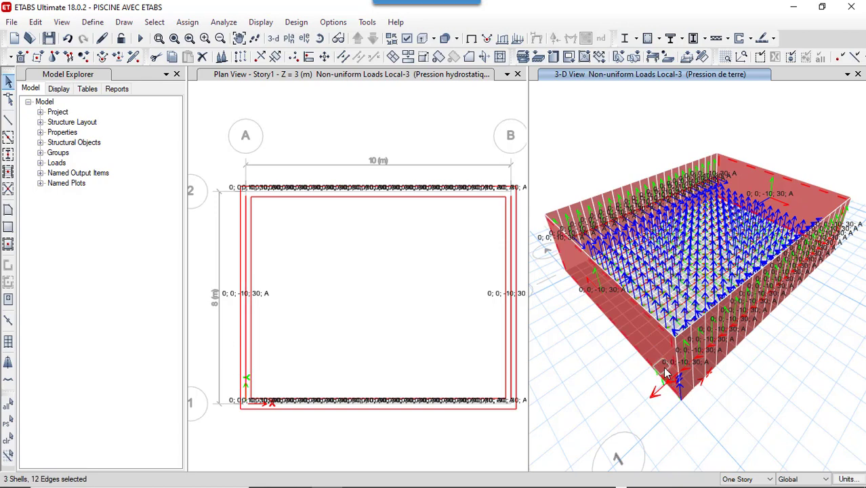
pyautogui.click(666, 374)
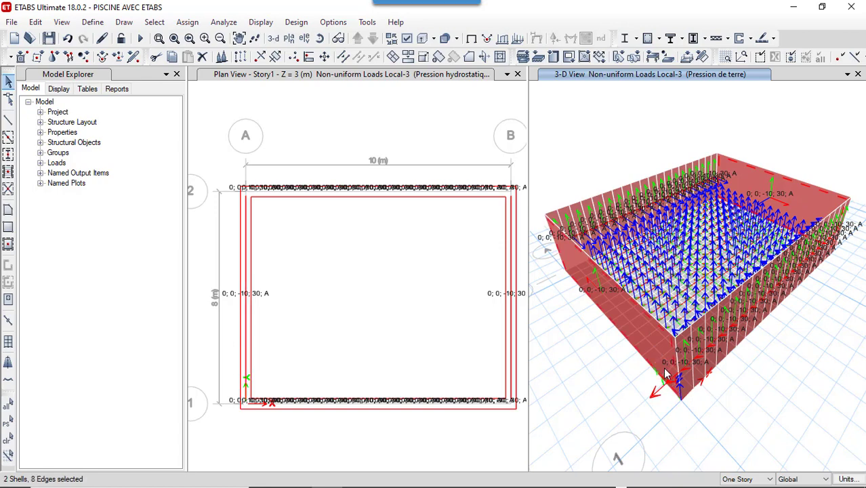
pyautogui.click(393, 56)
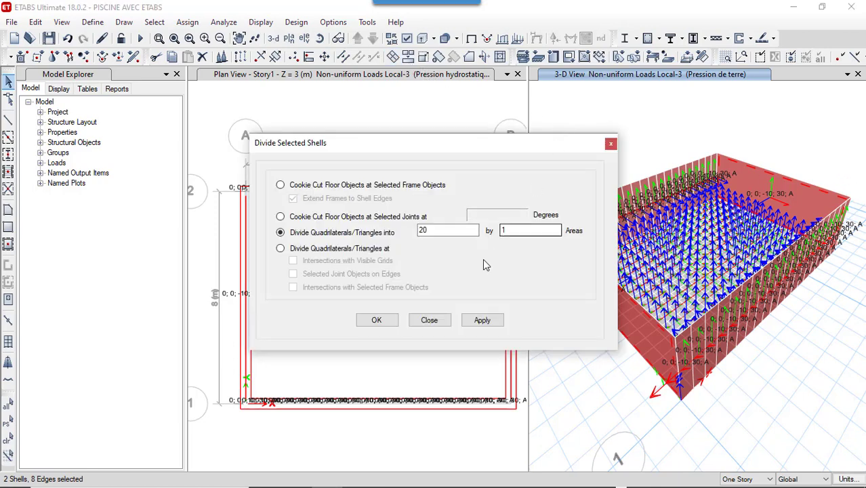
pyautogui.moveTo(443, 231); pyautogui.dragTo(399, 235)
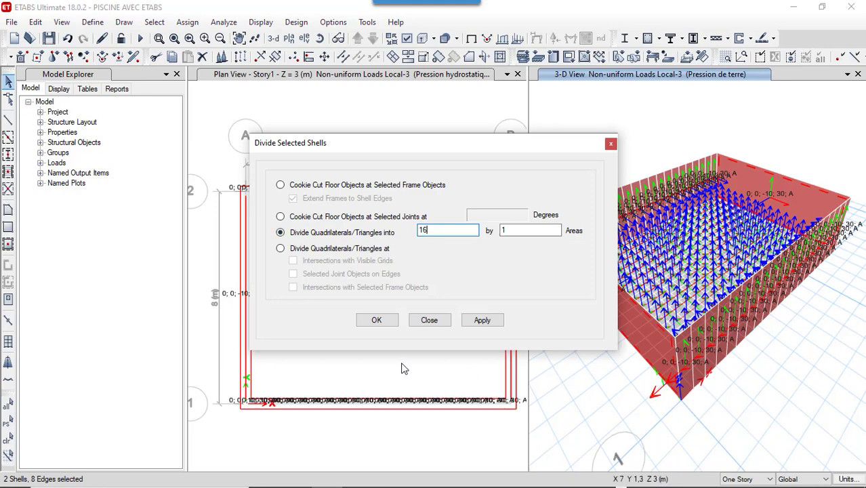
pyautogui.click(472, 323)
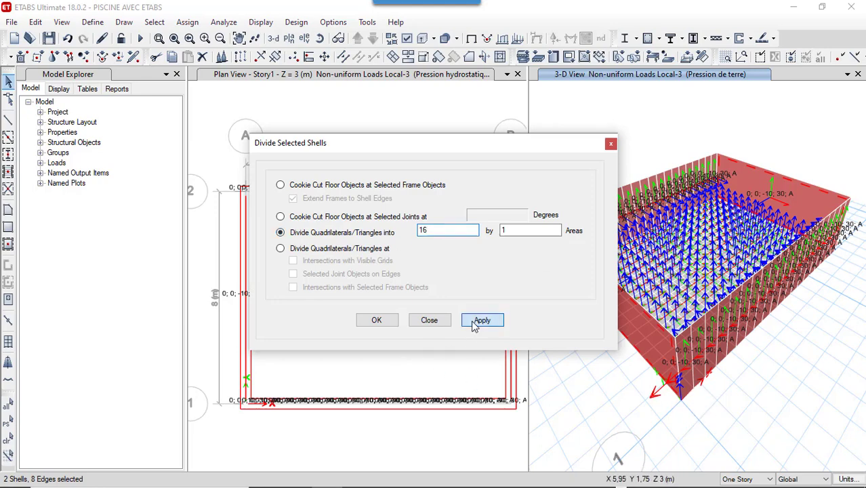
pyautogui.click(380, 325)
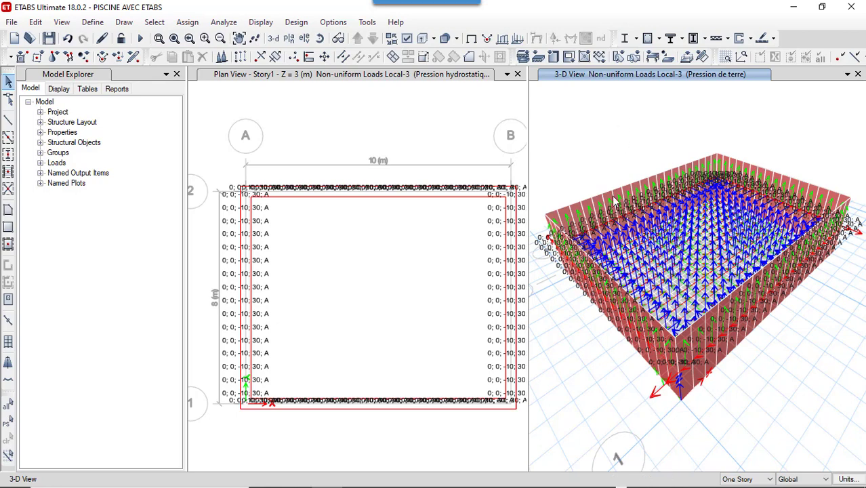
# - Try to select the joints along the edges of the Base plan, and undo the division of the two 8 m walls
pyautogui.click(422, 130)
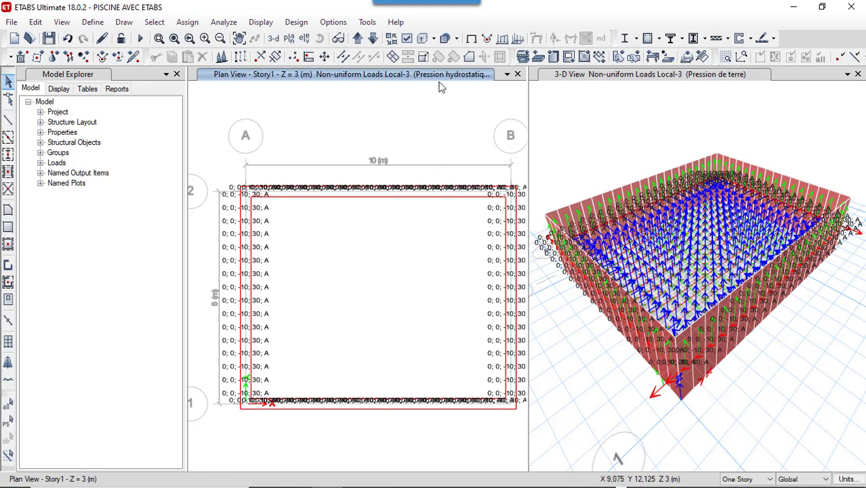
pyautogui.click(372, 38)
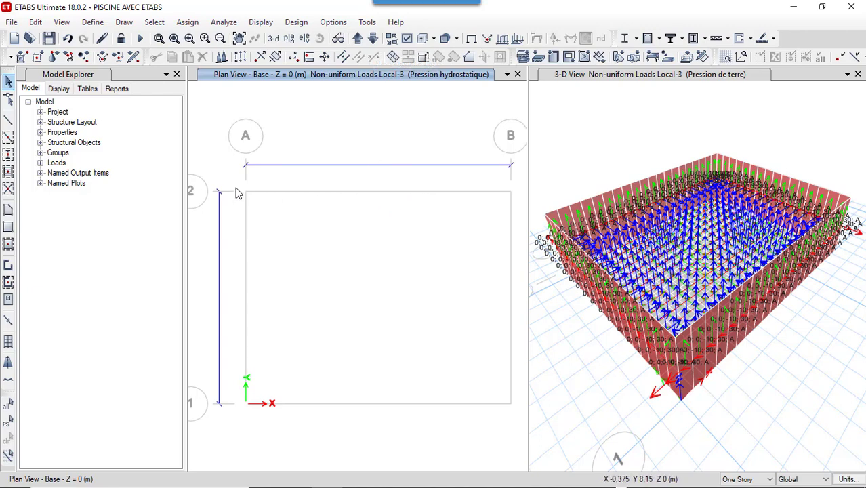
pyautogui.moveTo(237, 185); pyautogui.dragTo(510, 422)
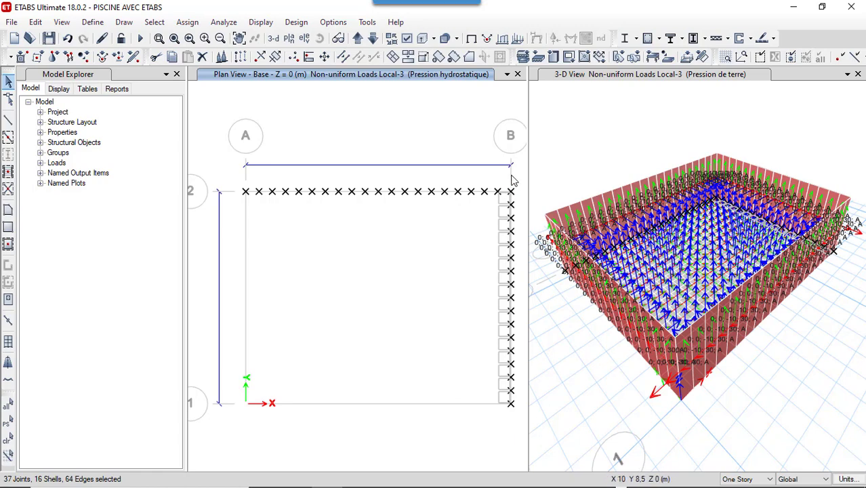
pyautogui.moveTo(512, 177); pyautogui.dragTo(504, 427)
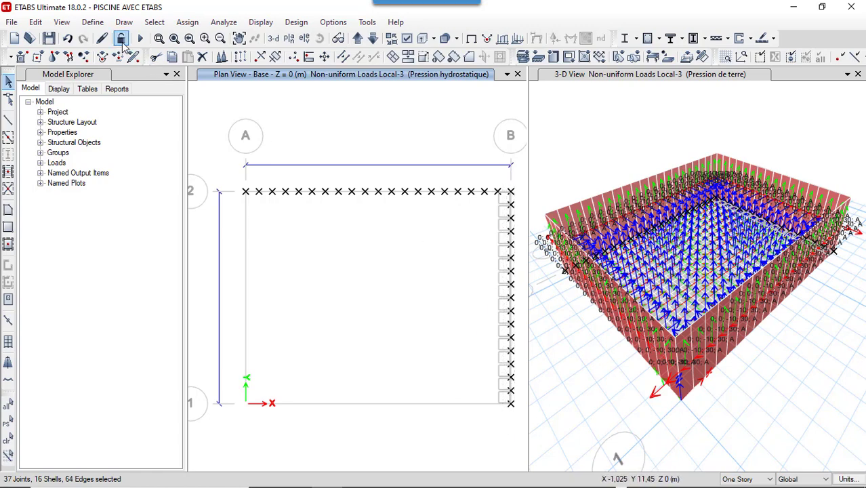
pyautogui.click(68, 39)
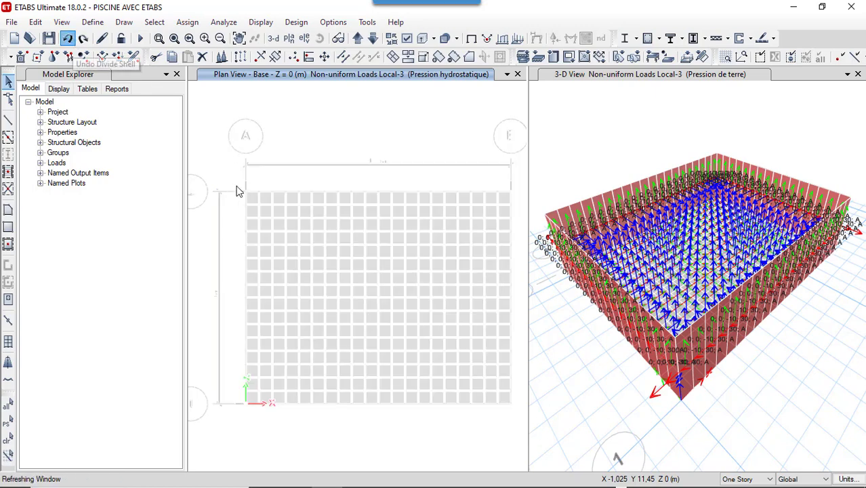
pyautogui.click(372, 39)
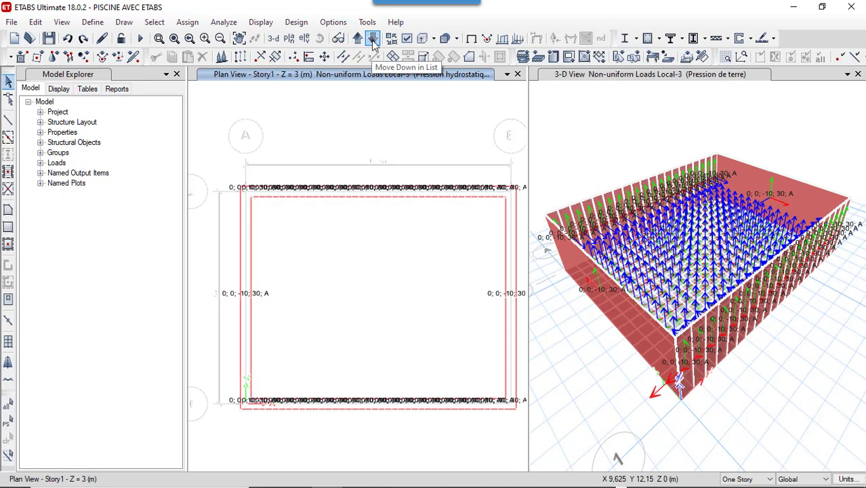
# - Divide the two 8 m walls on grid lines A and B into 16 by 1 areas again
pyautogui.click(816, 189)
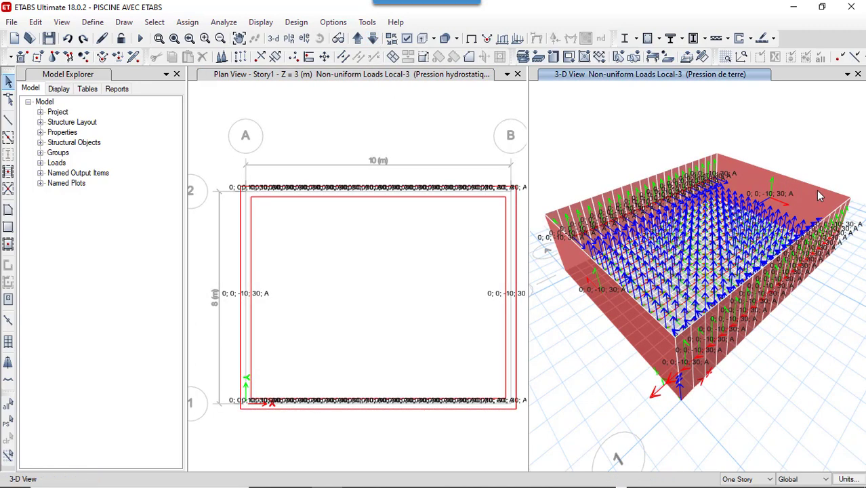
pyautogui.click(664, 338)
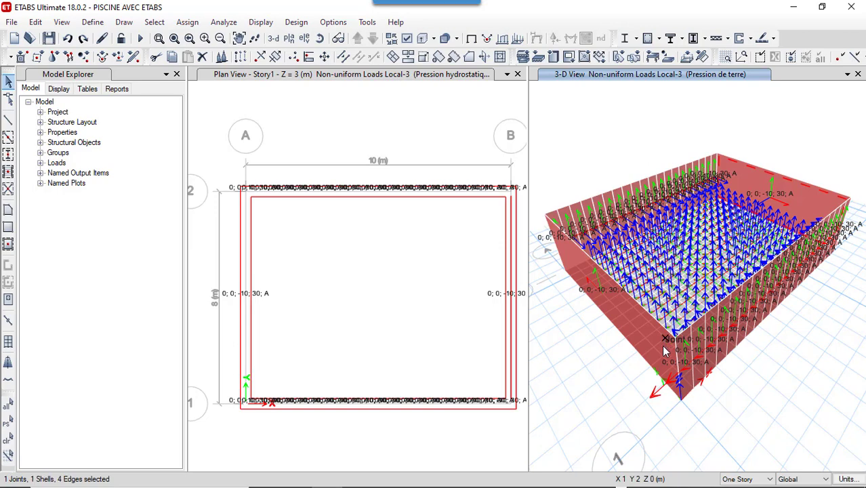
pyautogui.click(677, 394)
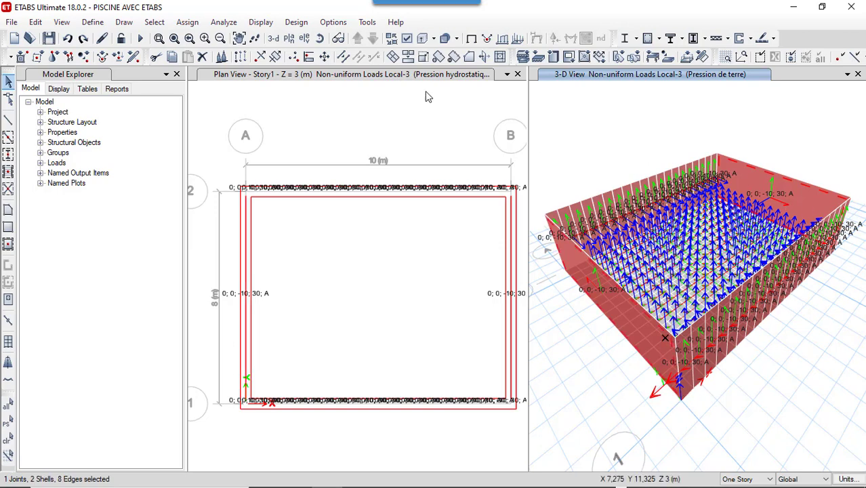
pyautogui.click(393, 57)
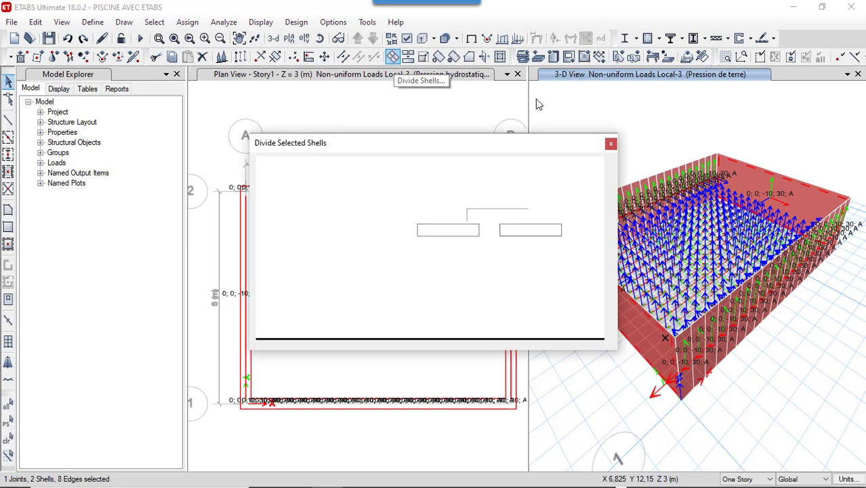
pyautogui.click(491, 322)
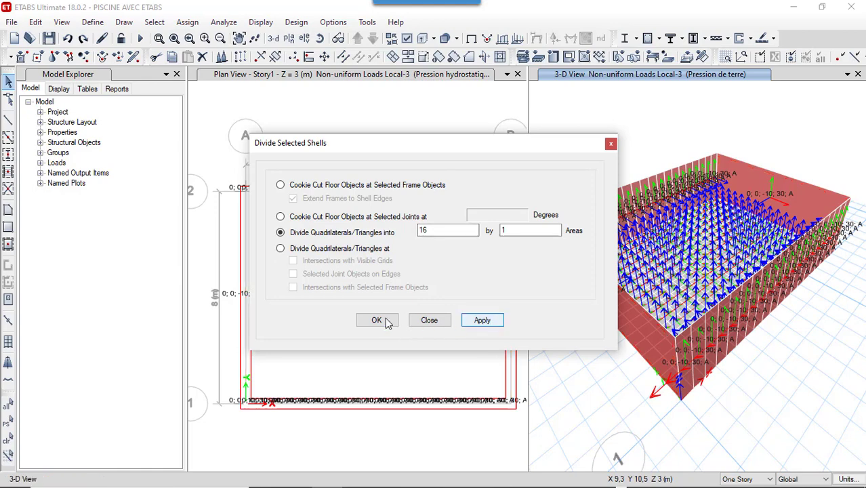
pyautogui.click(609, 145)
# - In the Base plan, restrain translation X and translation Y for all joints along the four edges of the raft
pyautogui.click(429, 120)
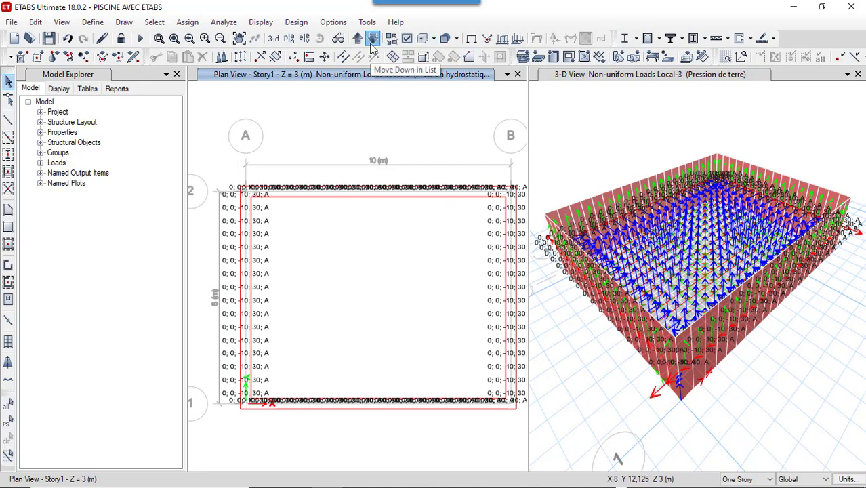
pyautogui.click(371, 41)
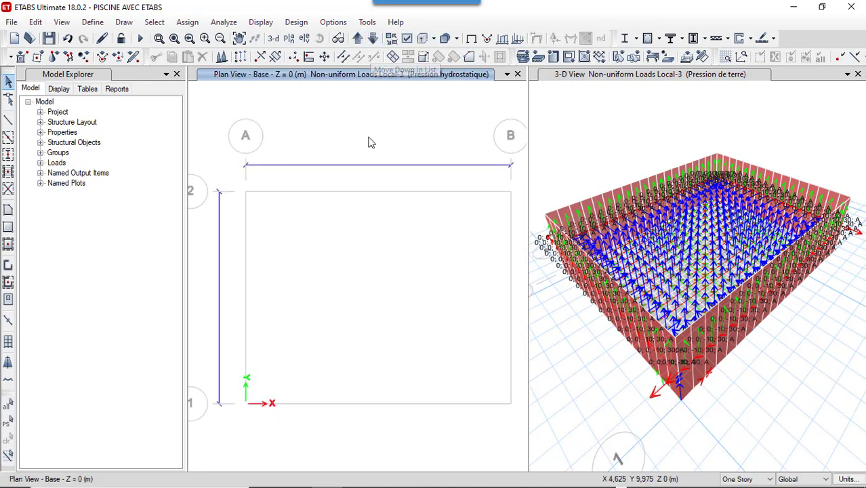
pyautogui.moveTo(238, 181); pyautogui.dragTo(514, 199)
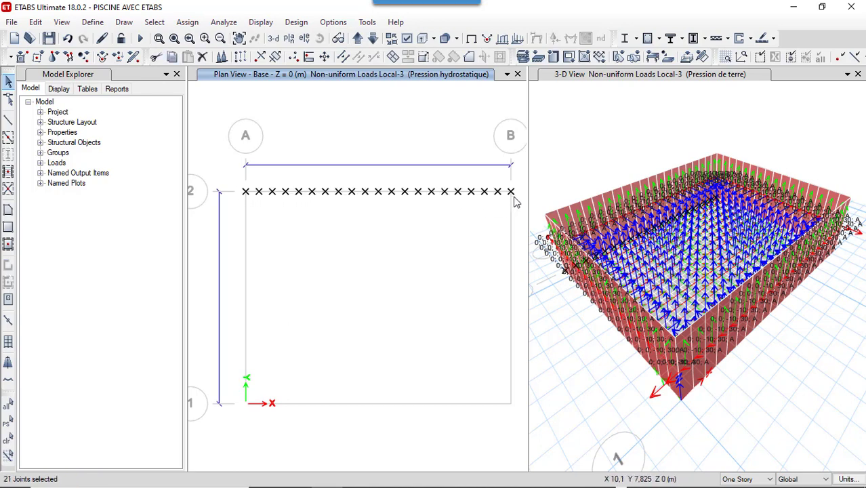
pyautogui.moveTo(235, 395); pyautogui.dragTo(514, 410)
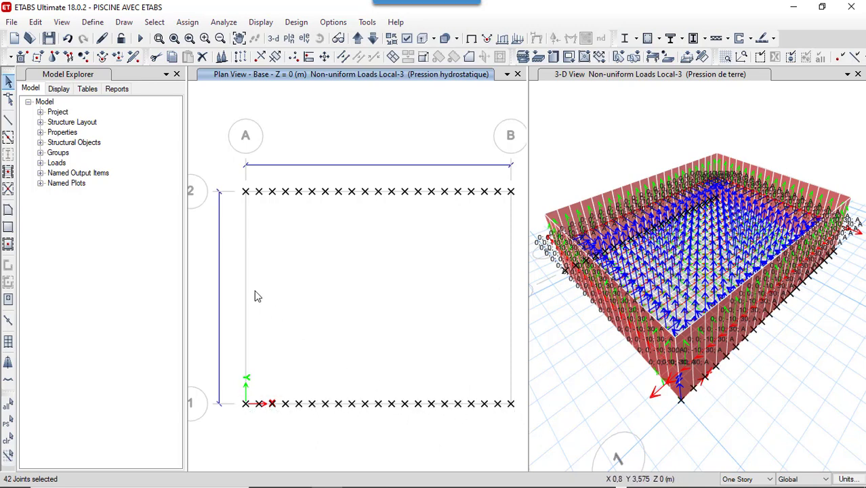
pyautogui.moveTo(237, 183); pyautogui.dragTo(248, 420)
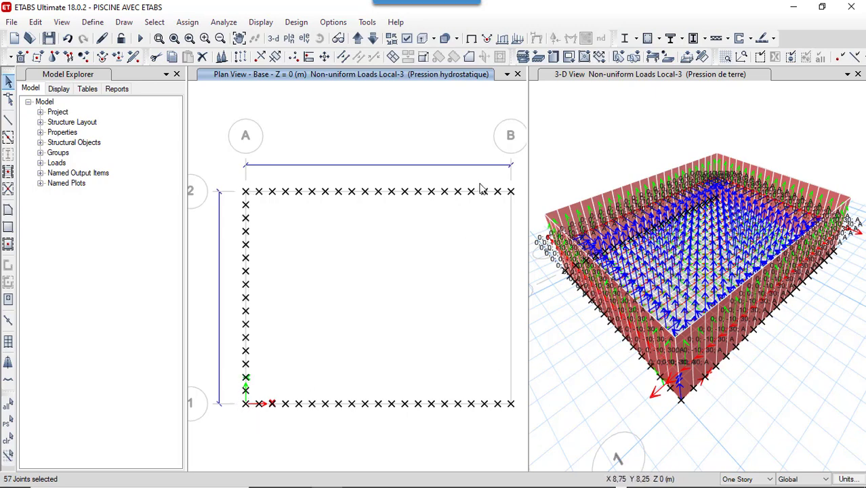
pyautogui.moveTo(508, 183); pyautogui.dragTo(516, 418)
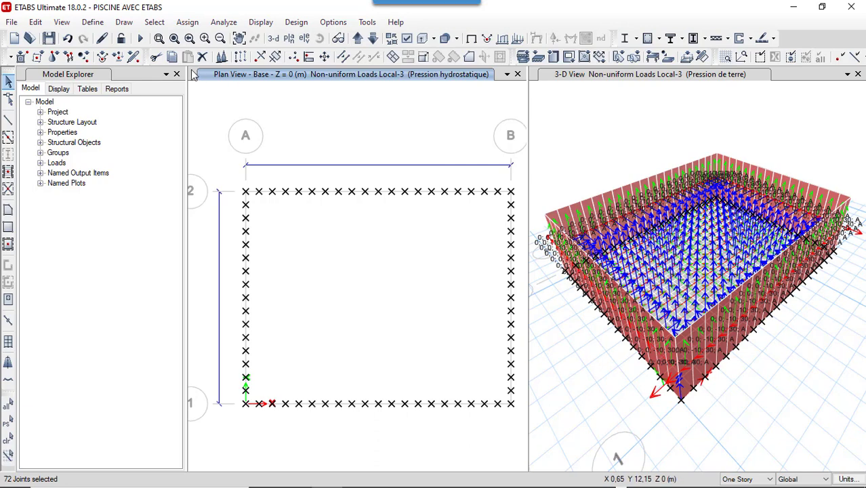
pyautogui.click(54, 56)
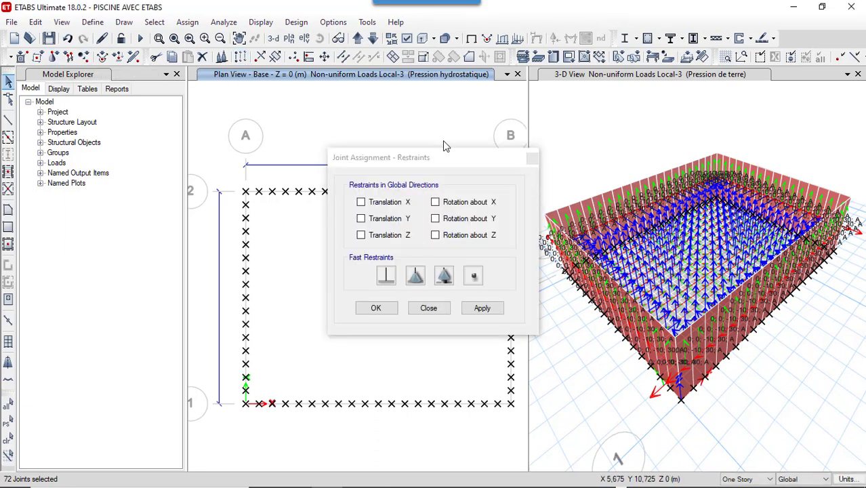
pyautogui.click(360, 202)
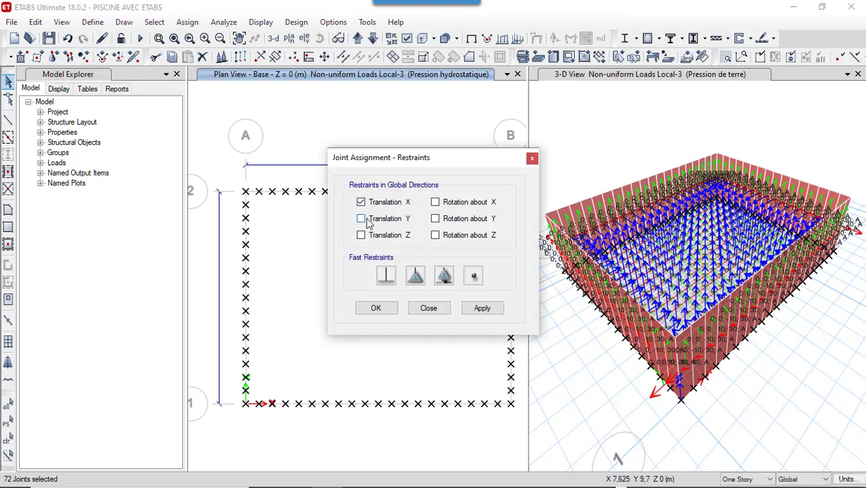
pyautogui.click(360, 218)
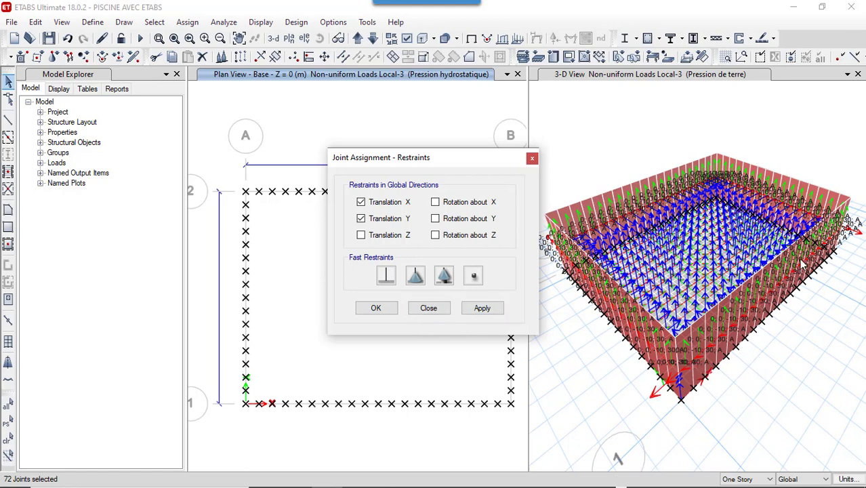
pyautogui.click(483, 309)
pyautogui.click(368, 310)
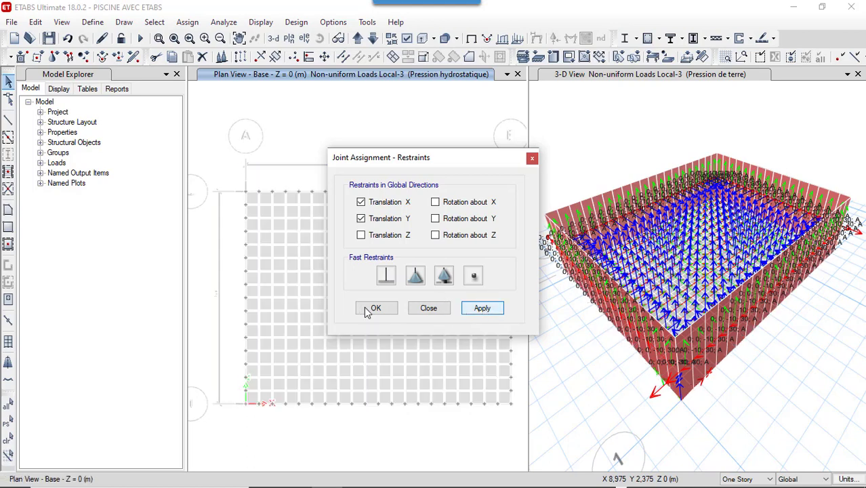
pyautogui.click(371, 310)
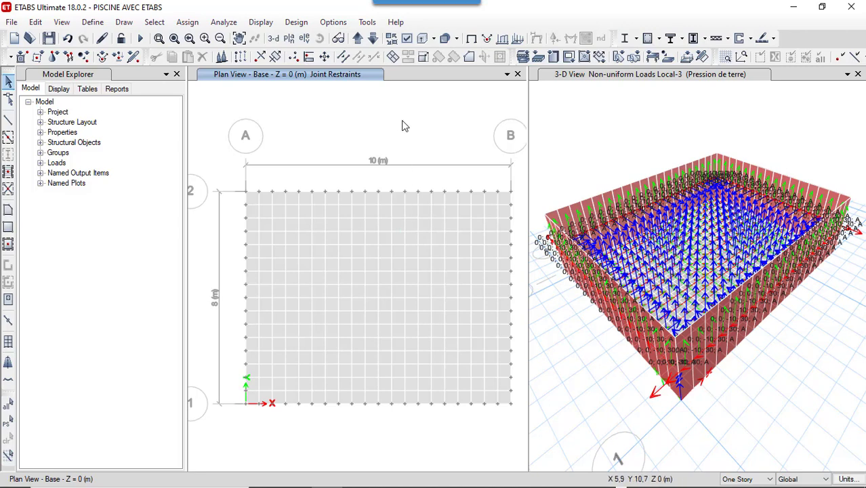
# - Rename the Live load case as "Pression hydrostatique", keeping its design load type program determined
pyautogui.click(37, 23)
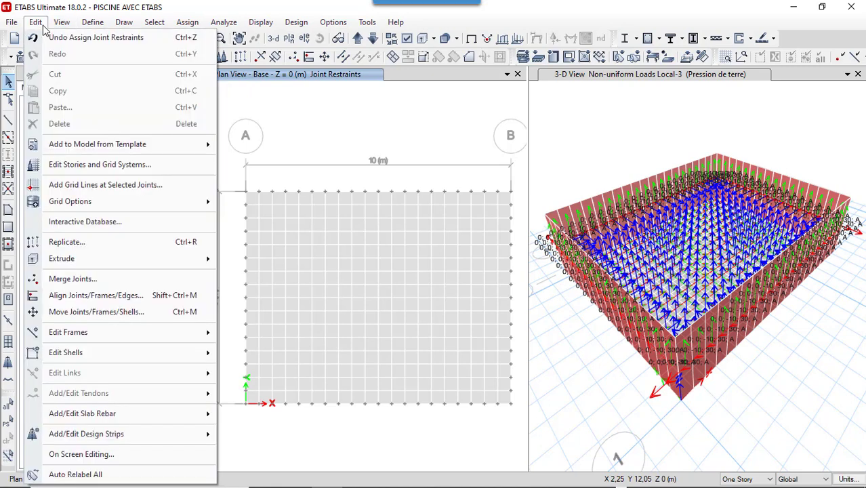
pyautogui.moveTo(68, 25)
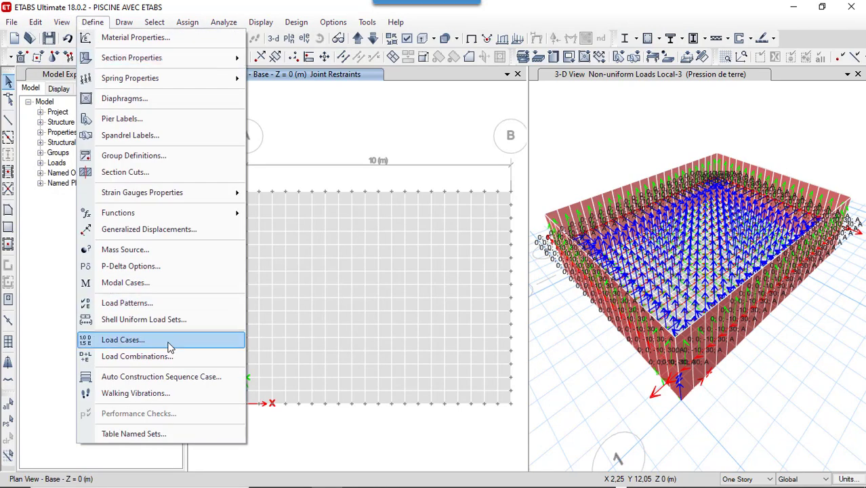
pyautogui.click(170, 344)
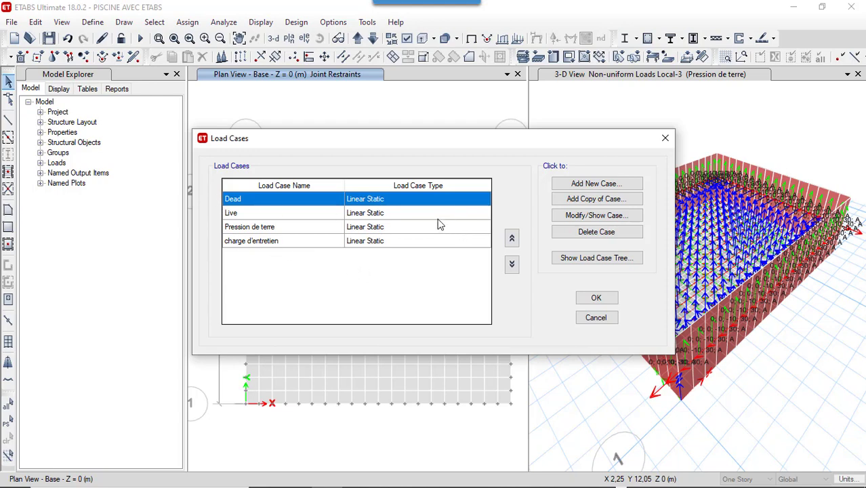
pyautogui.click(308, 217)
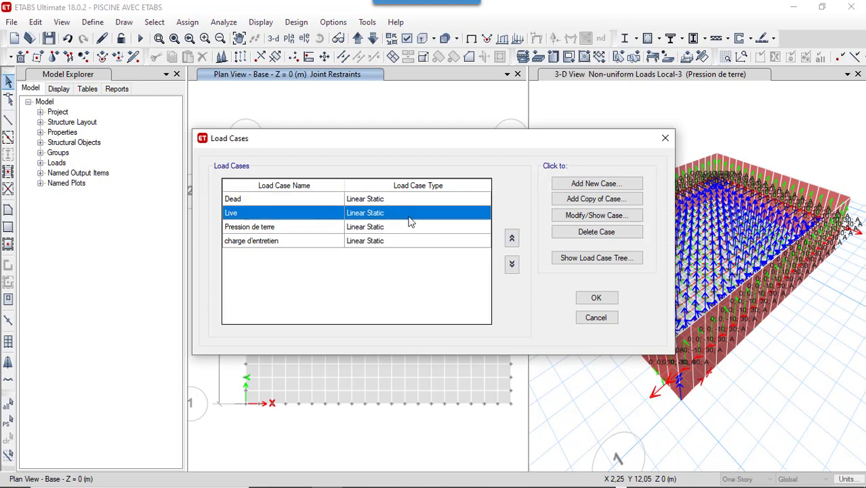
pyautogui.click(311, 231)
pyautogui.click(310, 242)
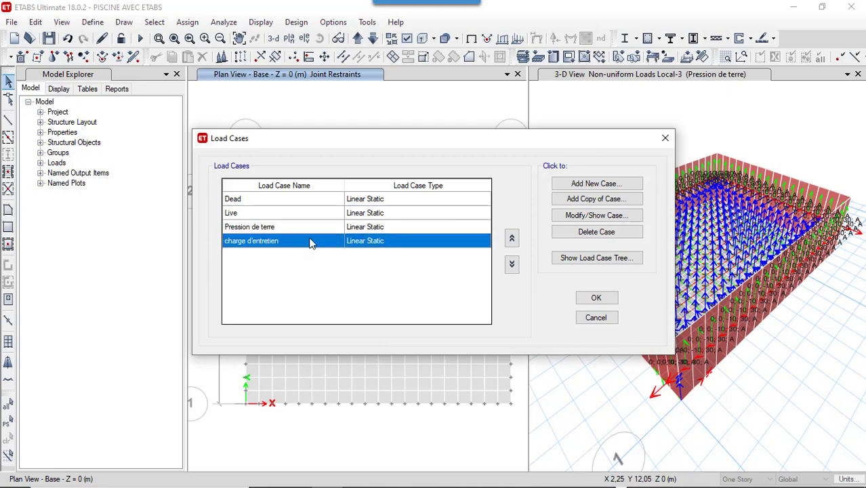
pyautogui.click(322, 214)
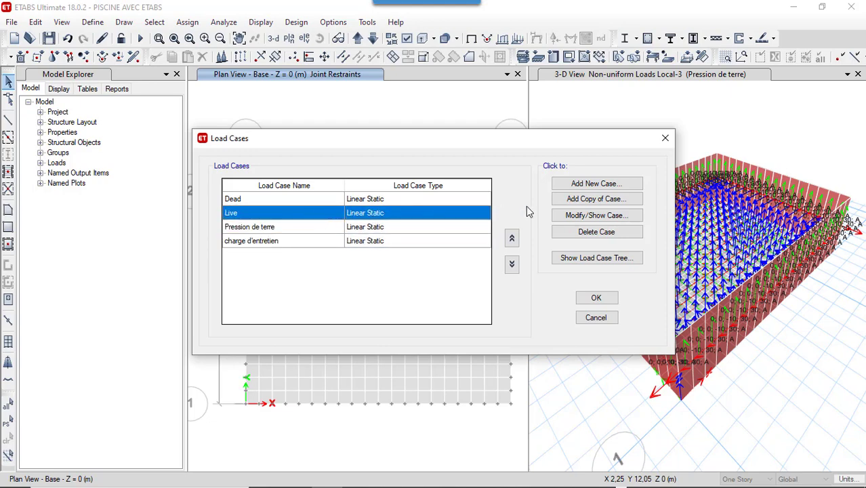
pyautogui.click(583, 216)
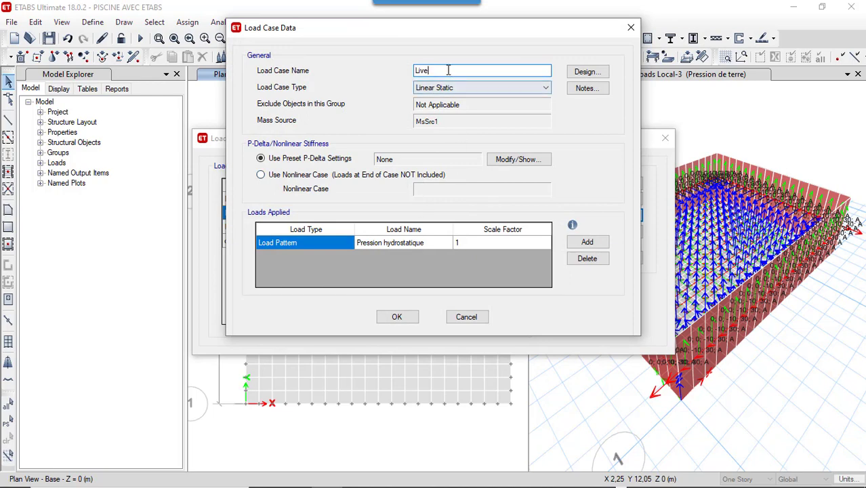
pyautogui.write('Pression hydrostat')
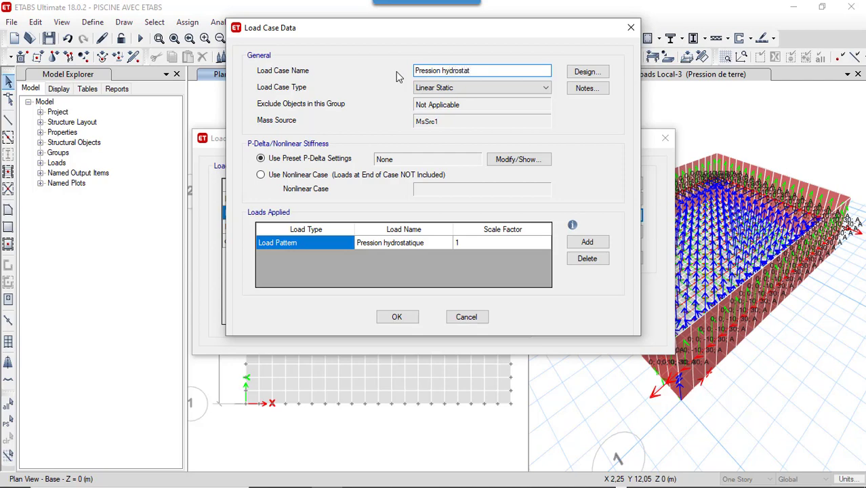
pyautogui.write('que')
pyautogui.click(589, 72)
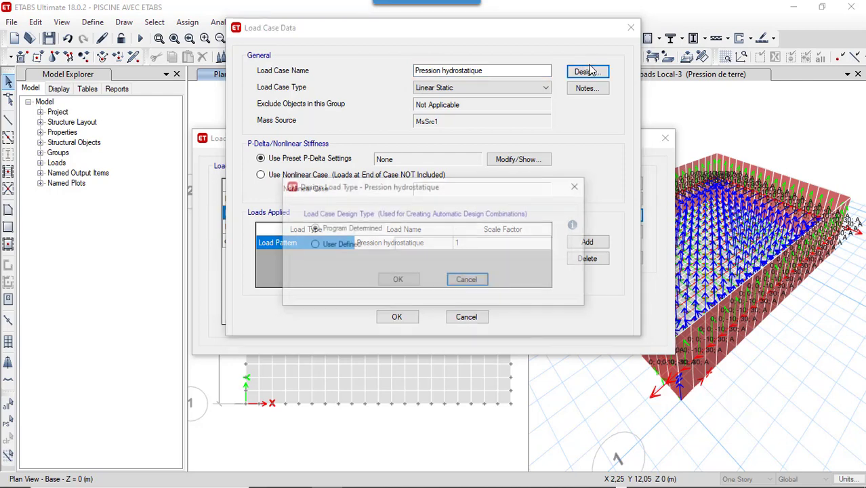
pyautogui.click(398, 279)
pyautogui.click(405, 317)
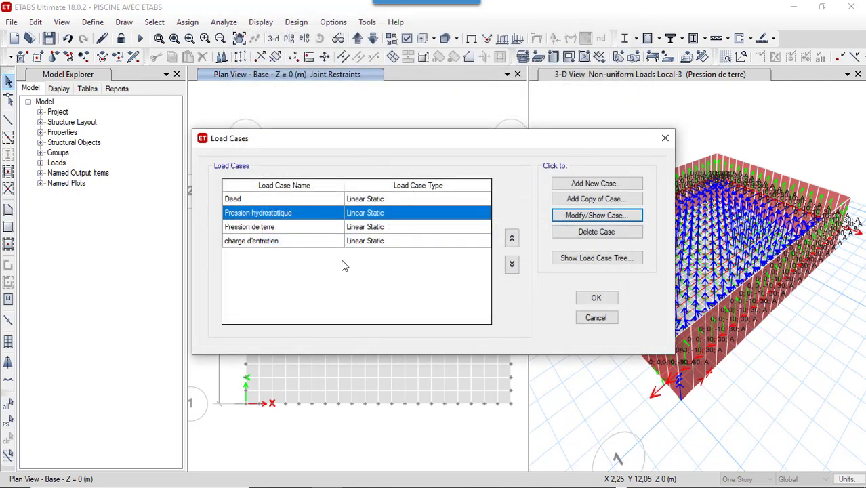
pyautogui.click(596, 298)
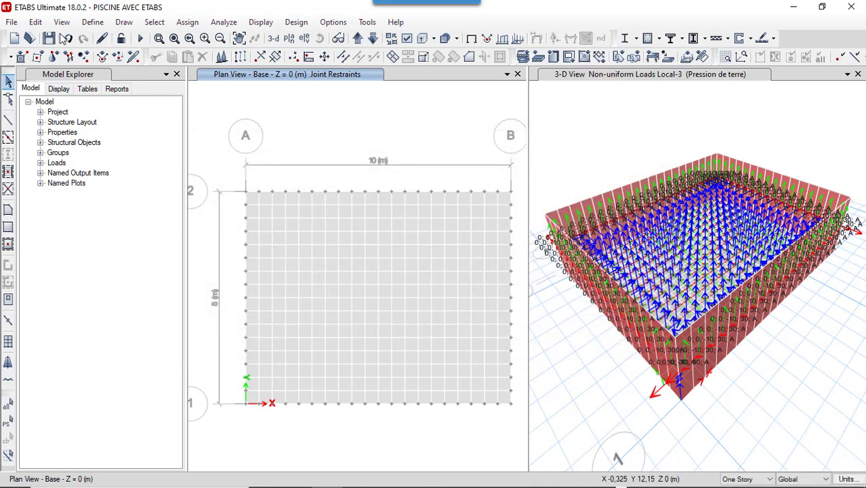
# - Create a new linear-add load combination named "reservoir vide service"
pyautogui.click(92, 21)
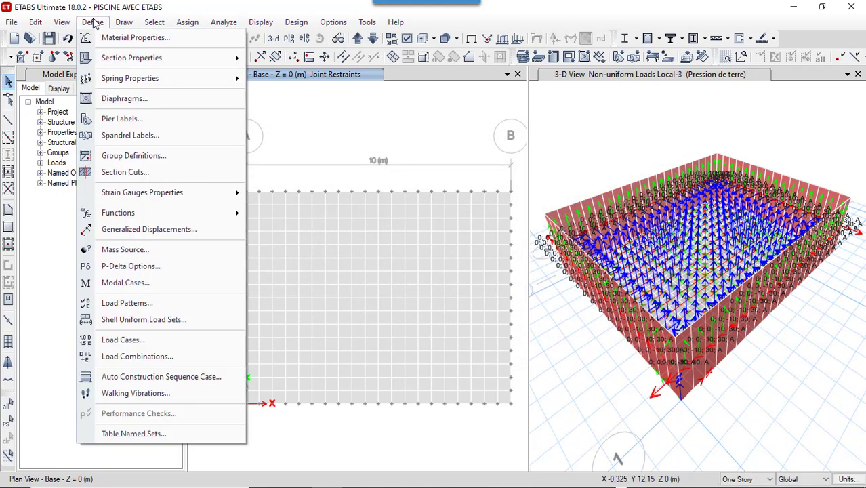
pyautogui.click(135, 357)
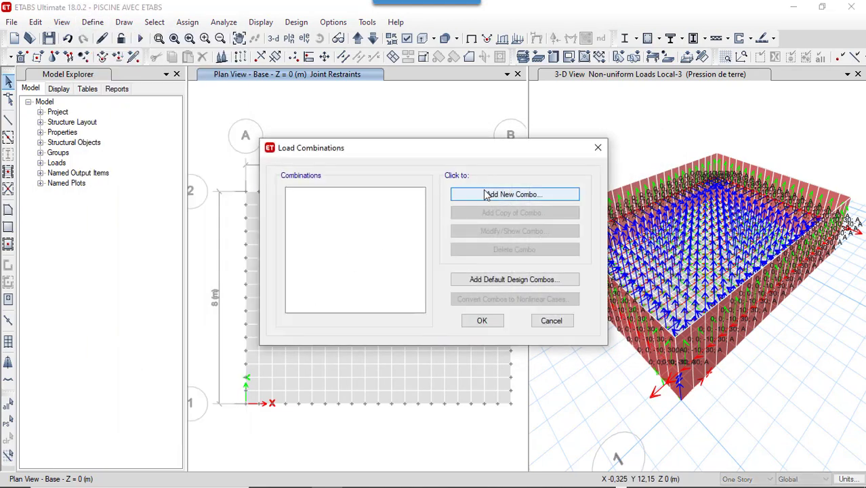
pyautogui.click(486, 194)
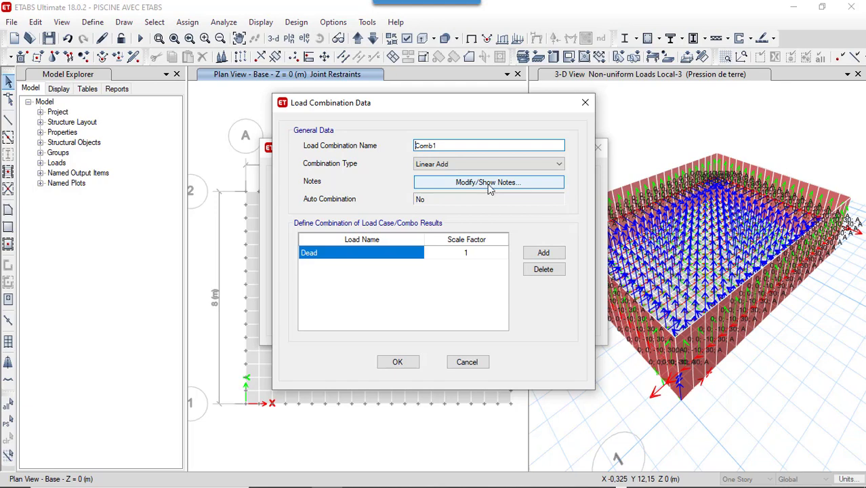
pyautogui.click(449, 145)
pyautogui.doubleClick(428, 149)
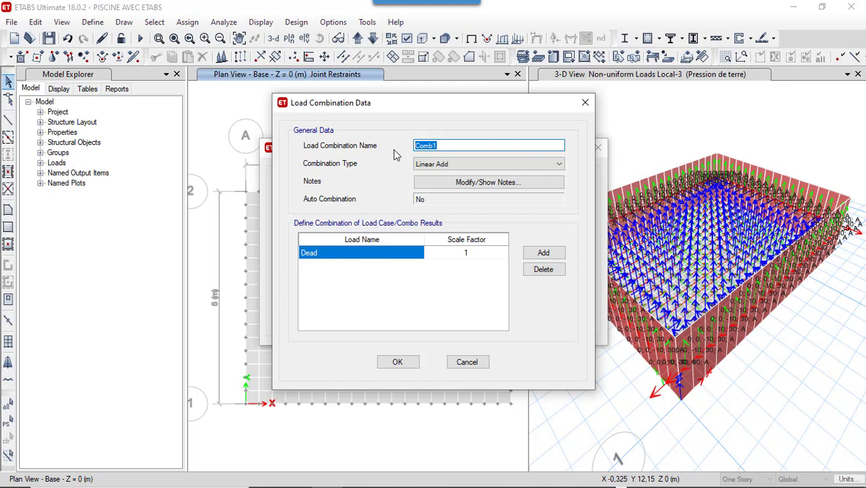
pyautogui.write('reservoir vide service')
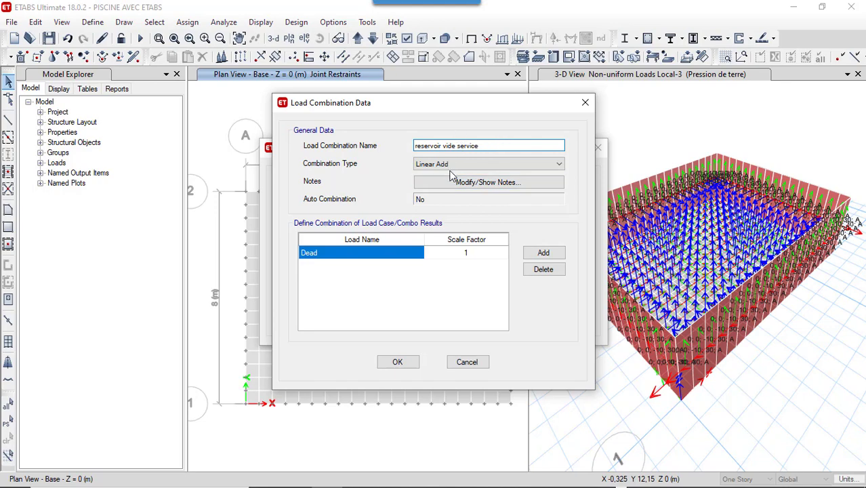
# - Add Pression de terre and charge d'entretien, each with scale factor 1, to the Dead case in the "reservoir vide service" combination
pyautogui.click(536, 256)
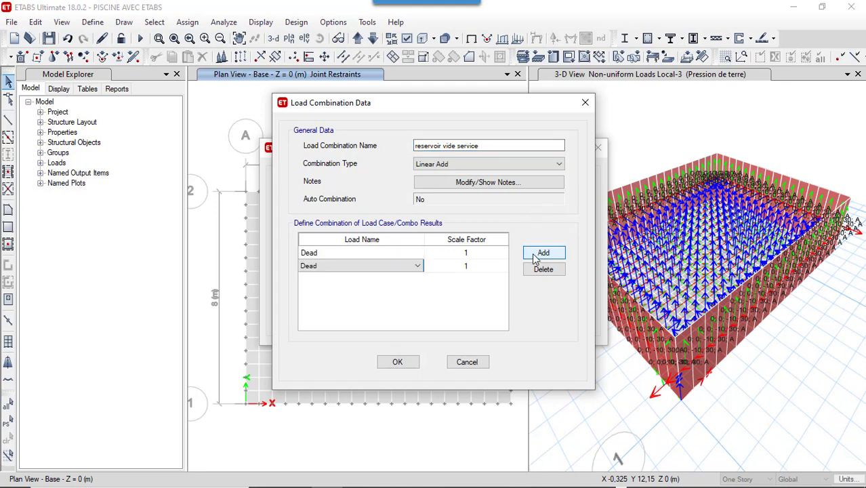
pyautogui.click(417, 266)
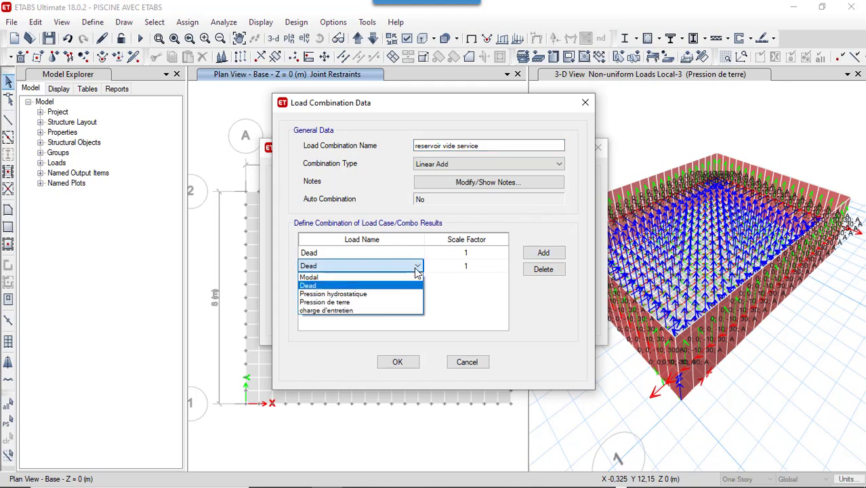
pyautogui.click(371, 306)
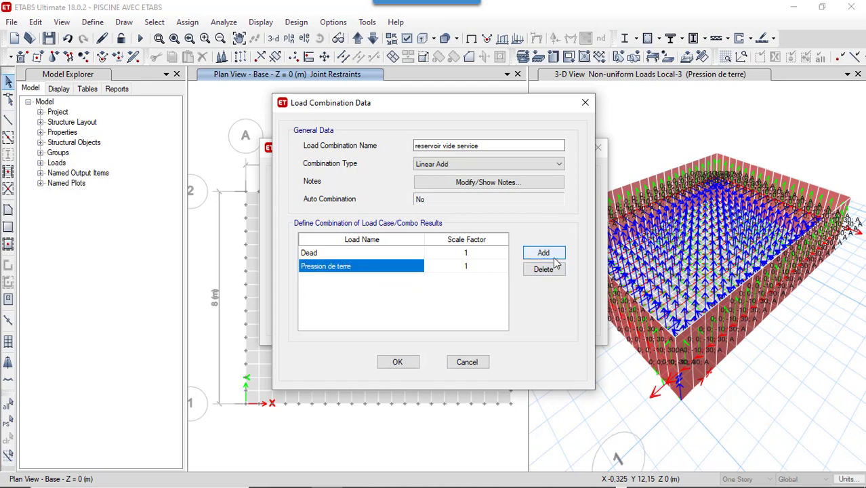
pyautogui.click(555, 258)
pyautogui.click(414, 279)
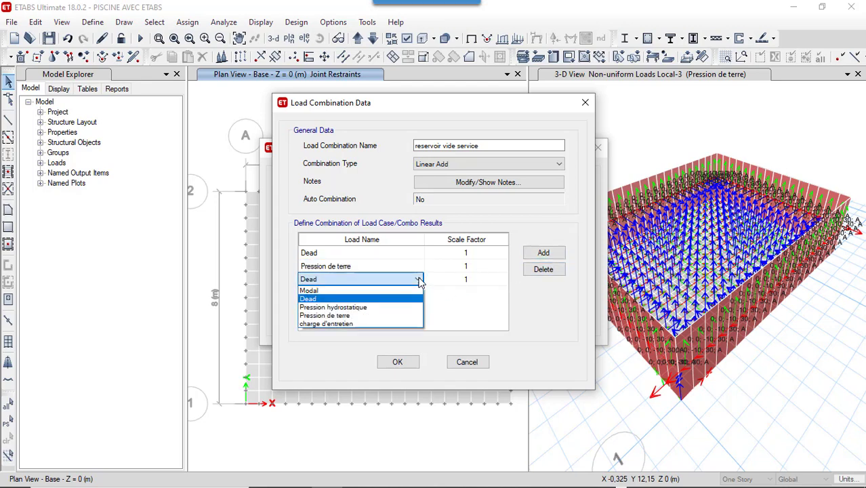
pyautogui.click(393, 323)
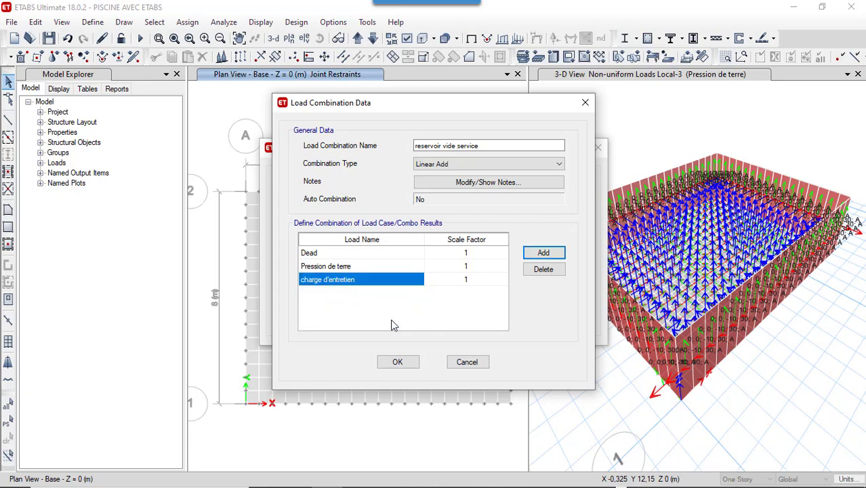
pyautogui.click(396, 361)
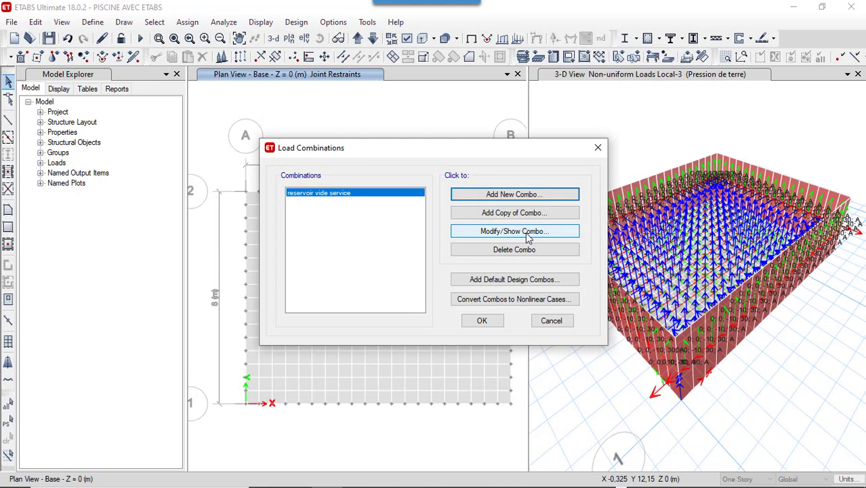
# - Copy the "reservoir vide service" combination and name the copy "reservoir vide ultime"
pyautogui.click(525, 215)
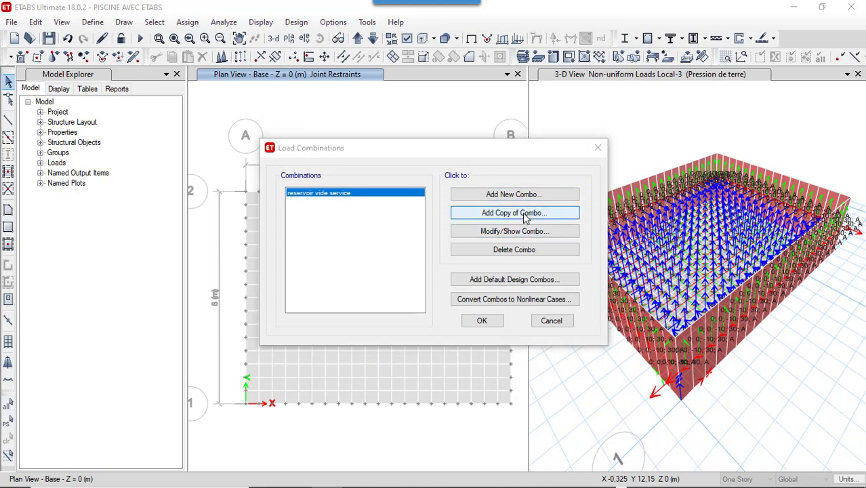
pyautogui.click(492, 146)
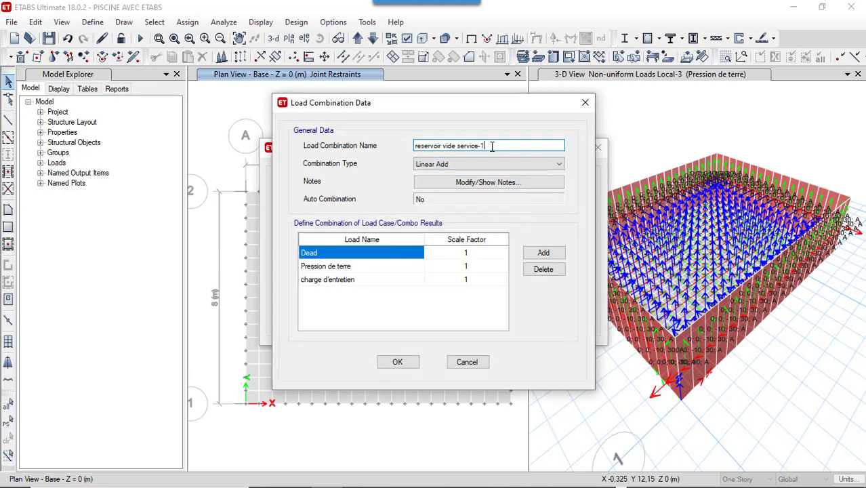
pyautogui.press('BackSpace')
pyautogui.press('BackSpace')
pyautogui.press('BackSpace')
pyautogui.press('BackSpace')
pyautogui.press('BackSpace')
pyautogui.press('BackSpace')
pyautogui.press('BackSpace')
pyautogui.press('BackSpace')
pyautogui.press('BackSpace')
pyautogui.press('BackSpace')
pyautogui.write('ultime')
# - Set the "reservoir vide ultime" scale factors to 1,35 for Dead and 1,5 for both Pression de terre and charge d'entretien
pyautogui.click(494, 255)
pyautogui.click(494, 250)
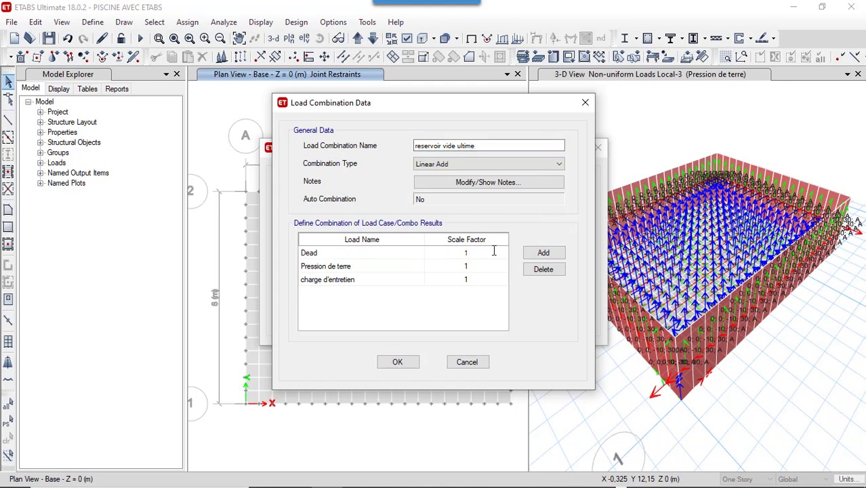
pyautogui.write('.')
pyautogui.write('3')
pyautogui.press('BackSpace')
pyautogui.press('BackSpace')
pyautogui.write(',35')
pyautogui.click(477, 267)
pyautogui.click(477, 267)
pyautogui.write(',5')
pyautogui.press('Return')
pyautogui.click(467, 283)
pyautogui.click(467, 283)
pyautogui.write('1,5')
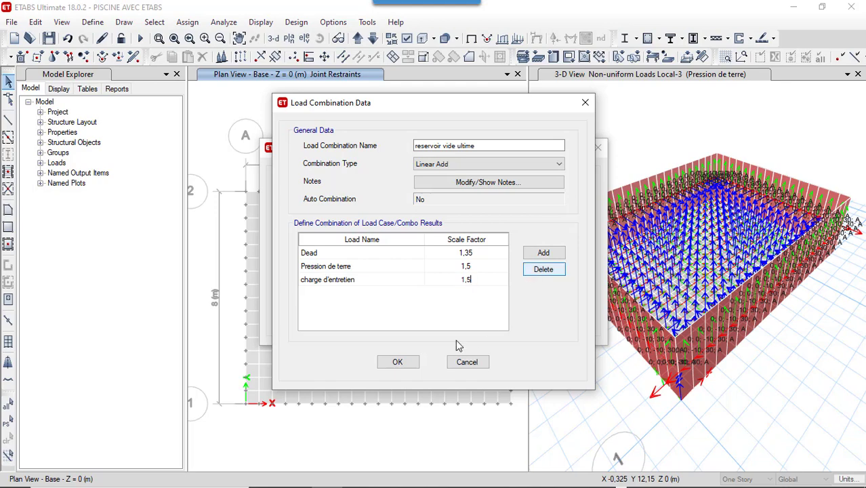
pyautogui.press('Return')
pyautogui.click(406, 364)
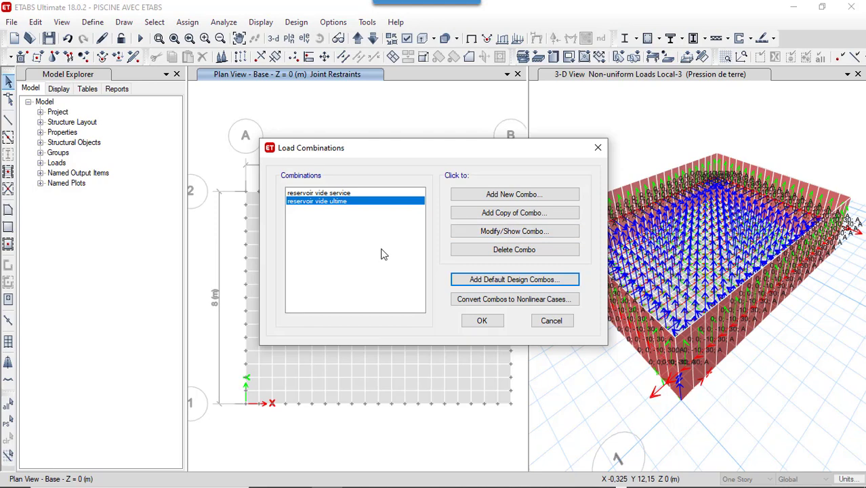
# - Create another new linear-add load combination named "reservoir plein service"
pyautogui.click(475, 195)
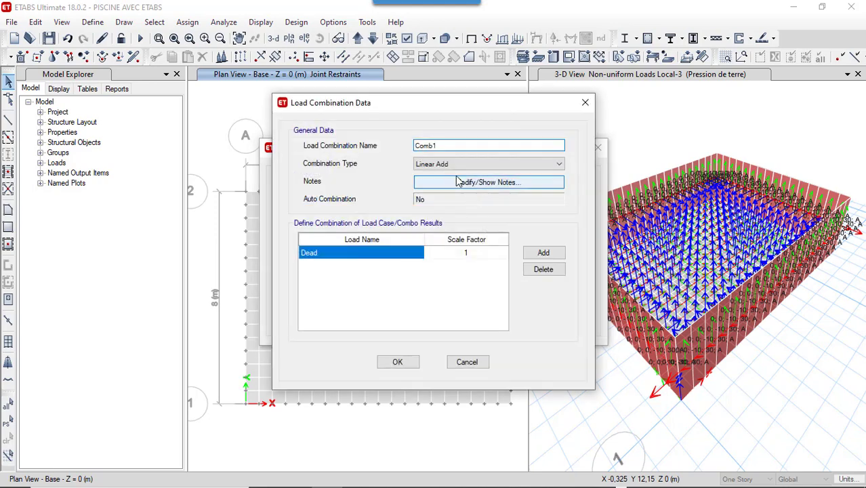
pyautogui.moveTo(437, 148); pyautogui.dragTo(364, 154)
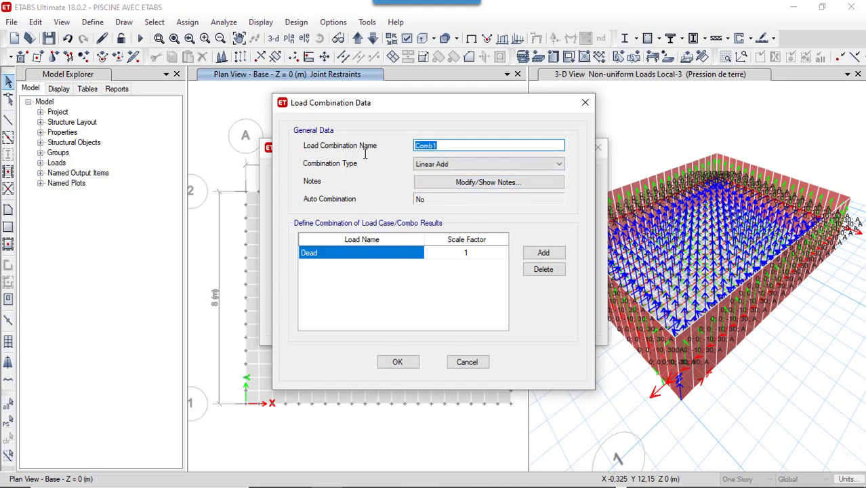
pyautogui.write('reserv')
pyautogui.write('ice')
pyautogui.press('BackSpace')
pyautogui.press('BackSpace')
pyautogui.press('BackSpace')
pyautogui.write('oir plein ulti')
pyautogui.press('BackSpace')
pyautogui.press('BackSpace')
pyautogui.press('BackSpace')
pyautogui.press('BackSpace')
pyautogui.press('BackSpace')
pyautogui.write('service')
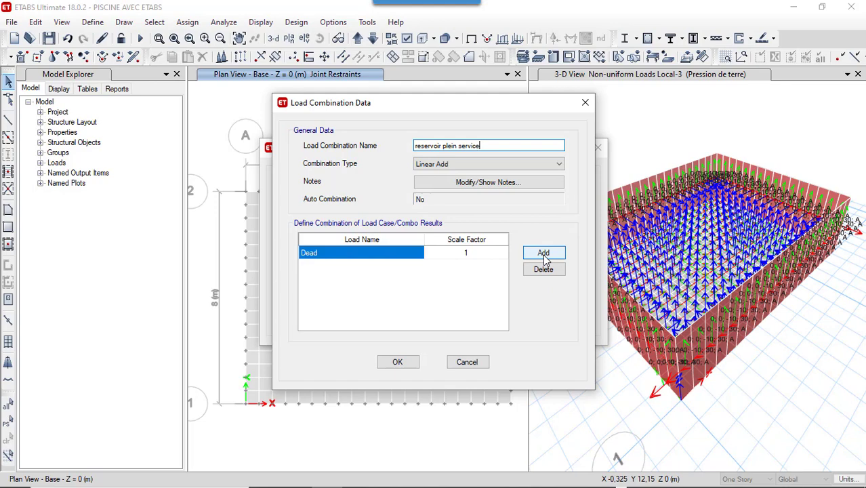
# - Add Pression hydrostatique with scale factor 1 to the Dead case in the "reservoir plein service" combination
pyautogui.click(543, 253)
pyautogui.click(416, 267)
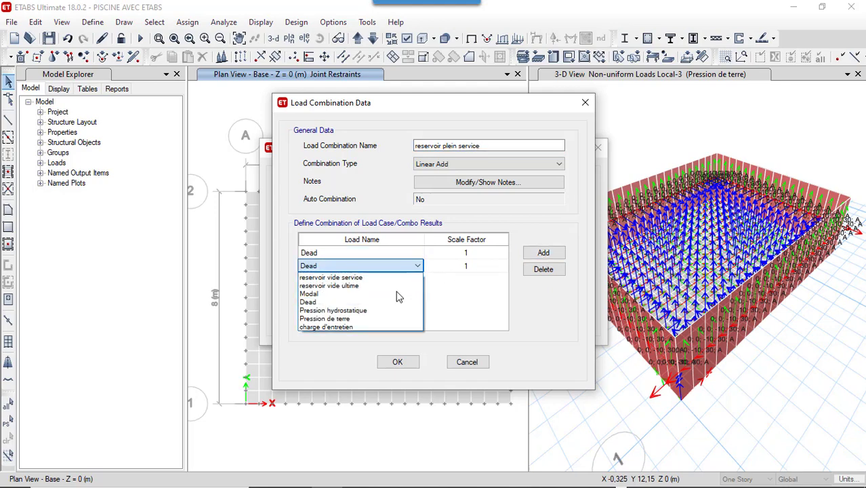
pyautogui.click(381, 311)
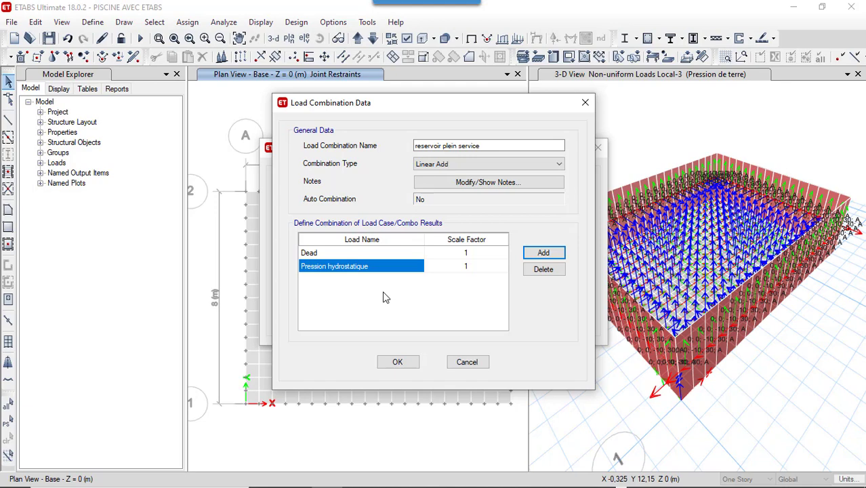
pyautogui.click(397, 362)
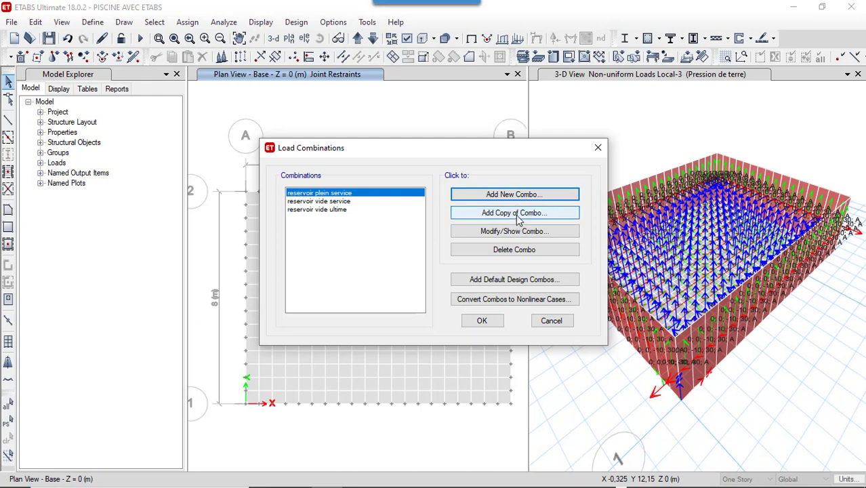
# - Copy the "reservoir vide ultime" combination and name the copy "reservoir plein ultime"
pyautogui.click(334, 210)
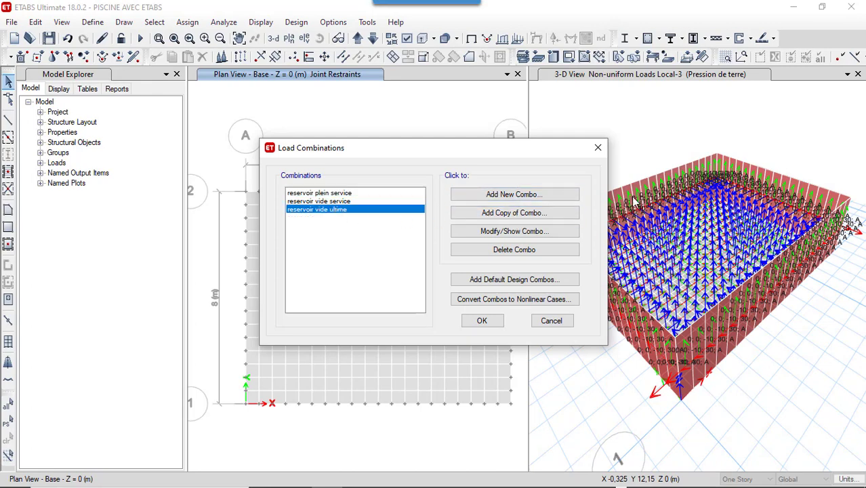
pyautogui.click(543, 213)
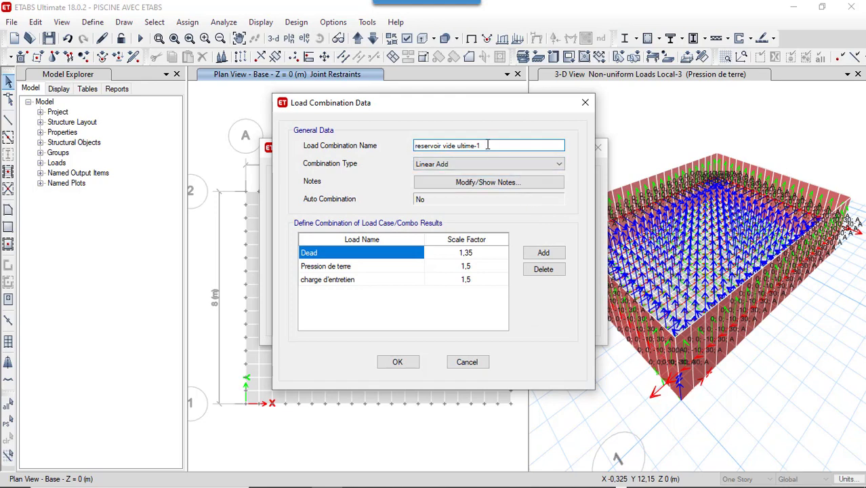
pyautogui.click(585, 105)
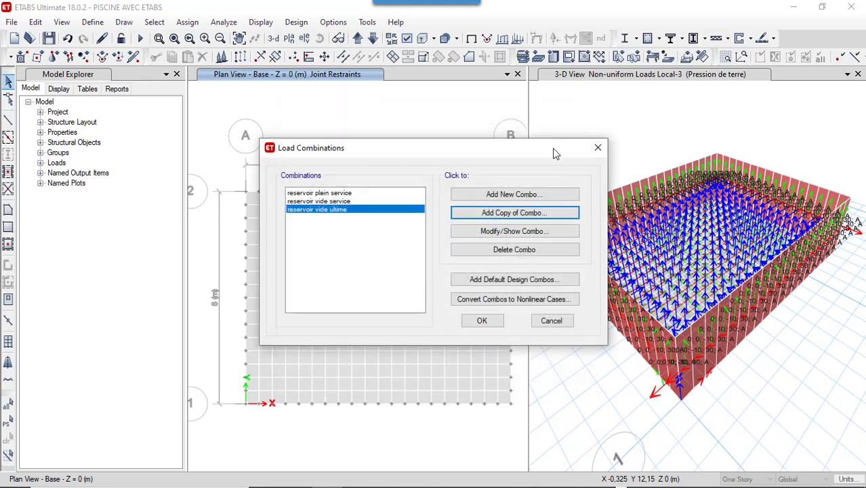
pyautogui.click(524, 216)
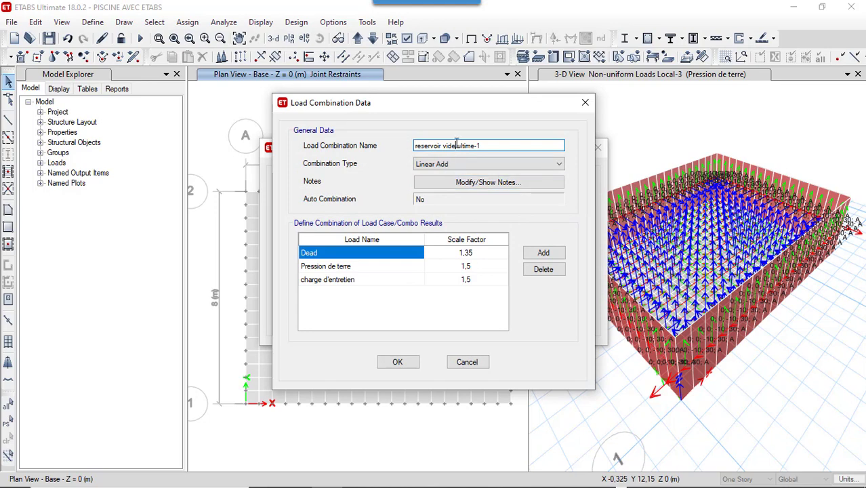
pyautogui.press('BackSpace')
pyautogui.press('BackSpace')
pyautogui.press('BackSpace')
pyautogui.press('BackSpace')
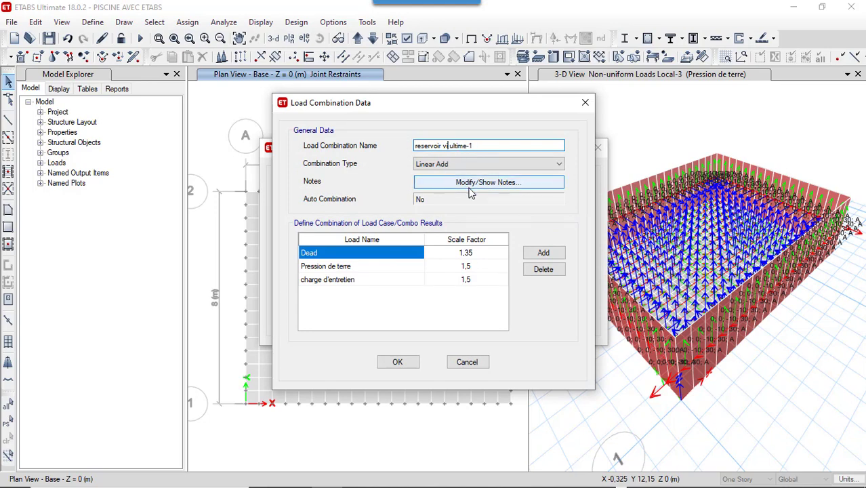
pyautogui.write('plein')
pyautogui.click(494, 146)
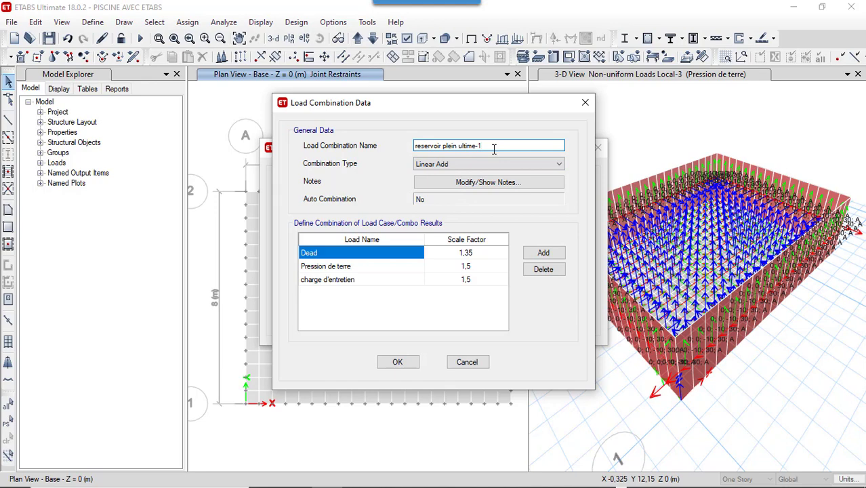
pyautogui.press('BackSpace')
# - In "reservoir plein ultime", replace Pression de terre with Pression hydrostatique, remove charge d'entretien and save the load combinations
pyautogui.click(403, 265)
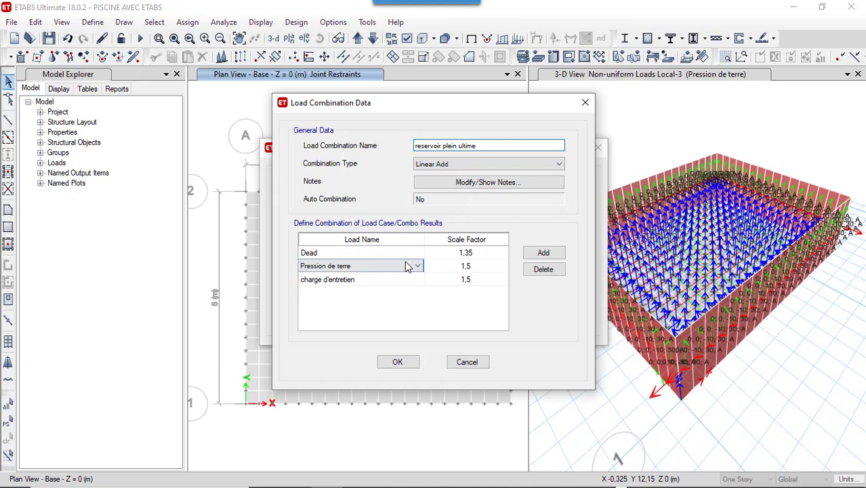
pyautogui.click(416, 267)
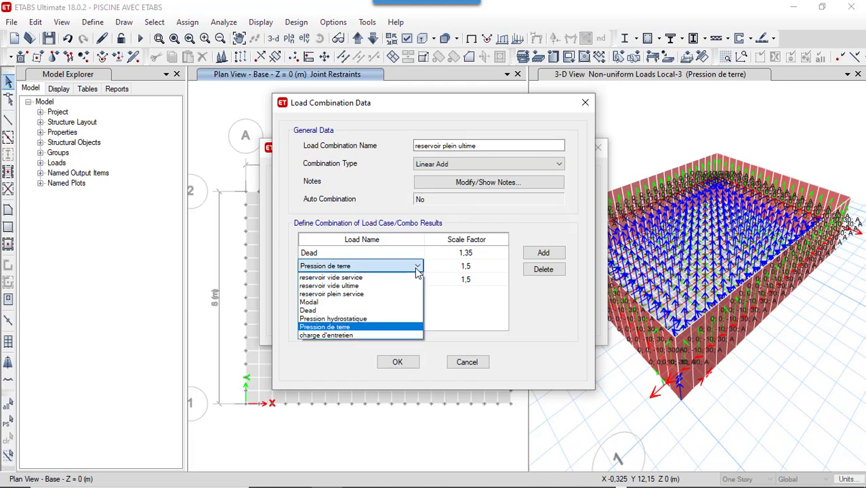
pyautogui.click(385, 319)
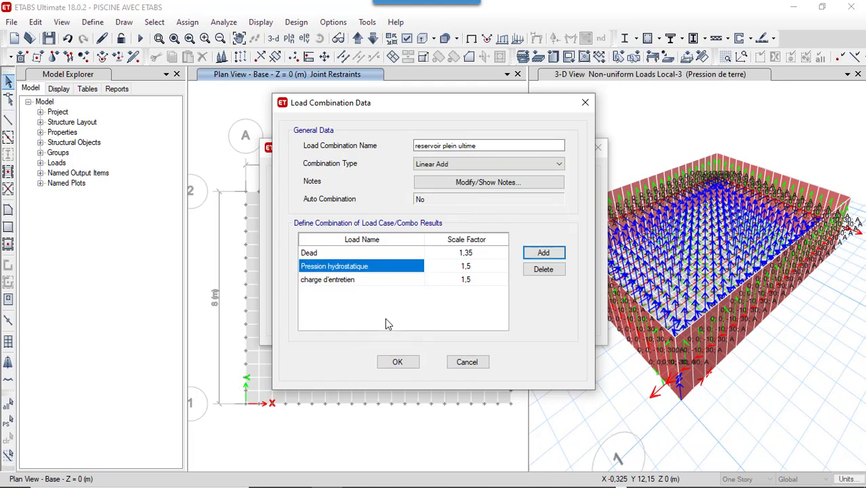
pyautogui.click(400, 281)
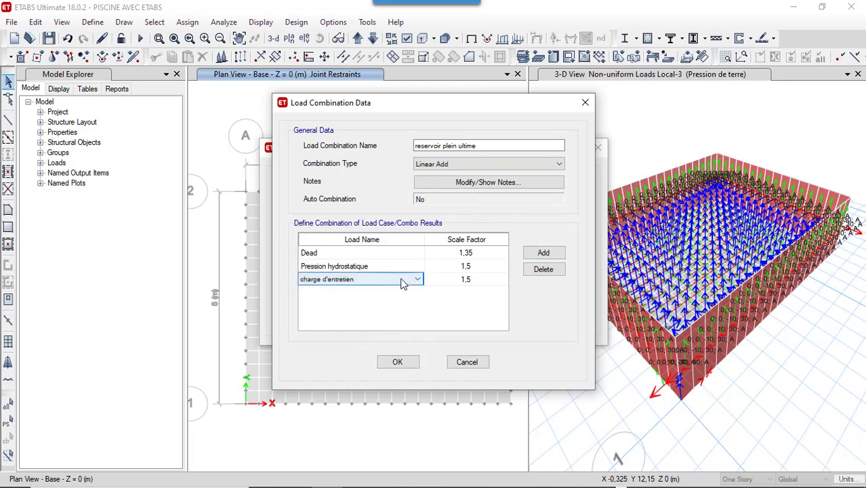
pyautogui.click(544, 270)
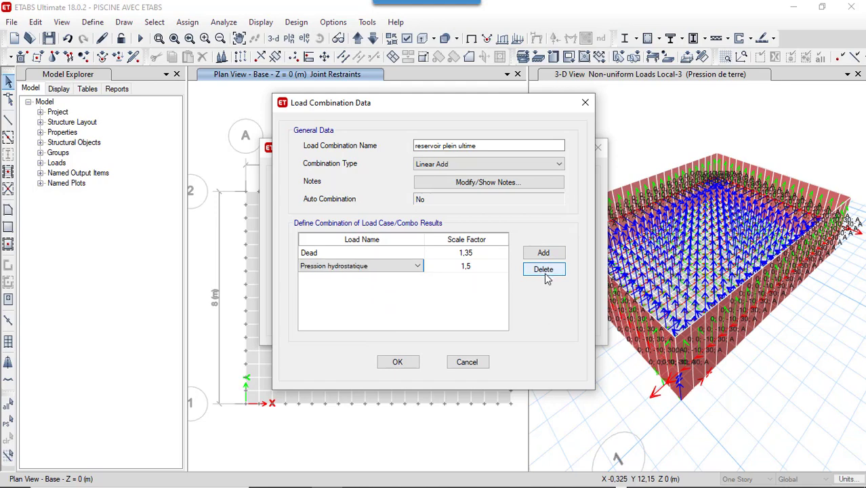
pyautogui.click(406, 362)
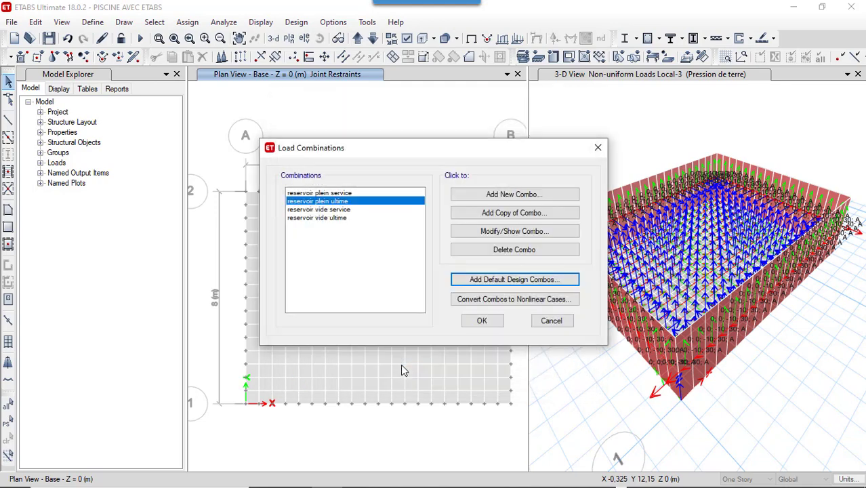
pyautogui.click(482, 321)
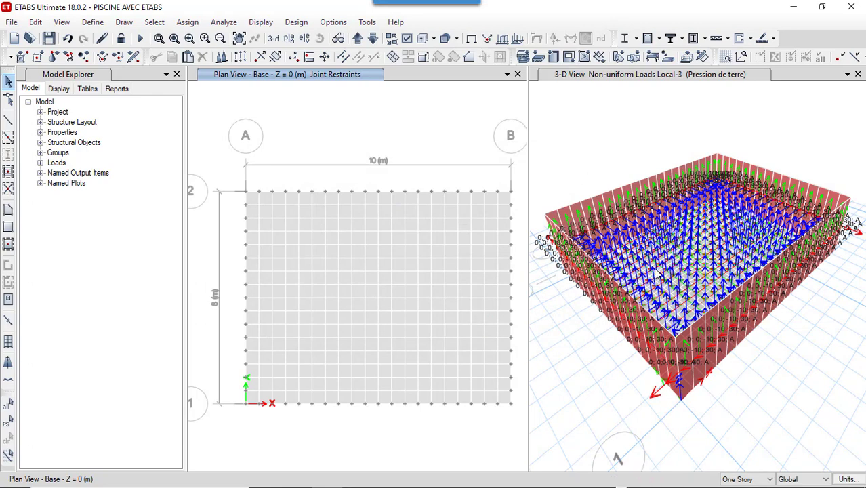
pyautogui.moveTo(410, 483)
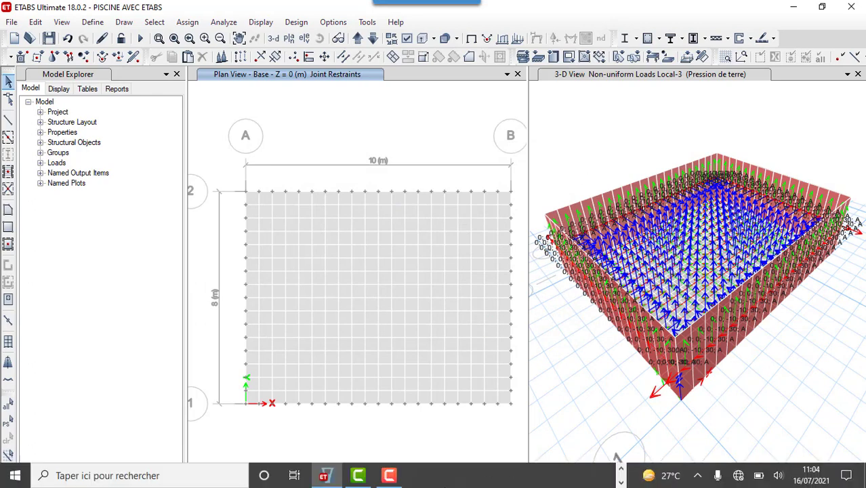
pyautogui.click(389, 475)
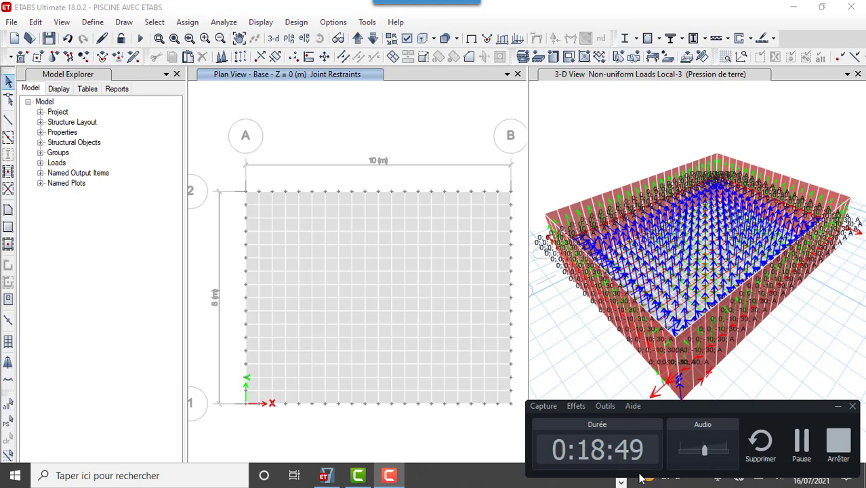
pyautogui.click(801, 444)
pyautogui.click(802, 443)
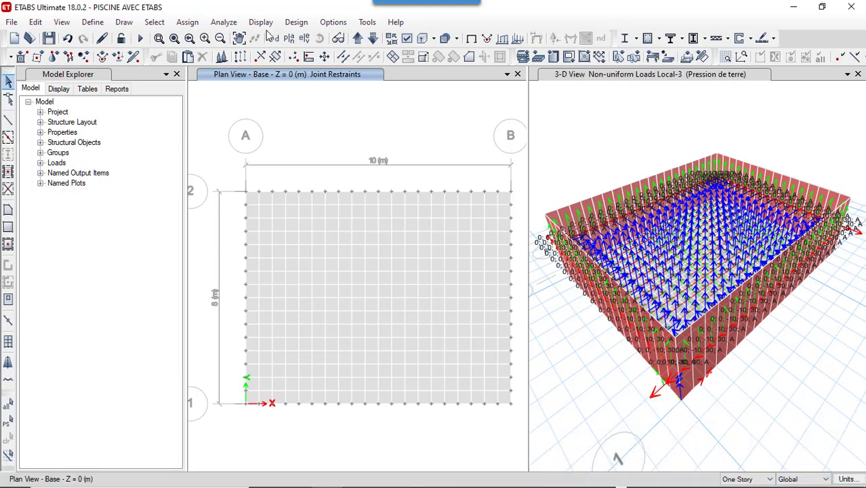
pyautogui.click(102, 23)
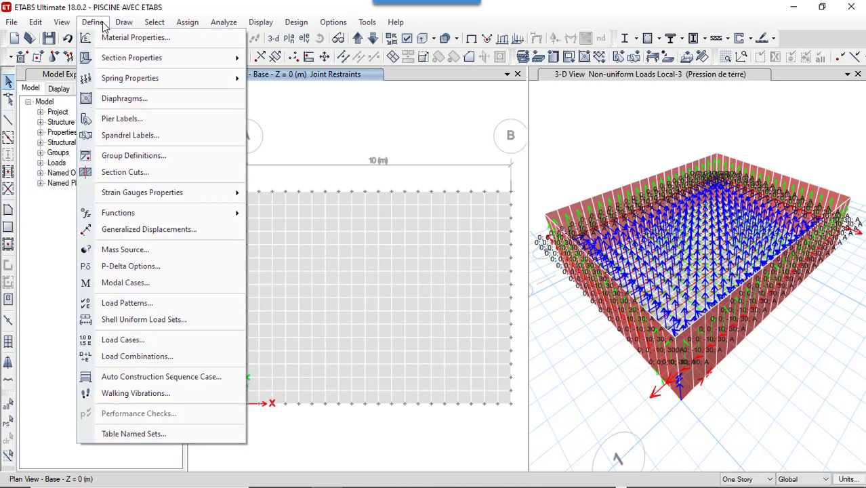
pyautogui.press('Escape')
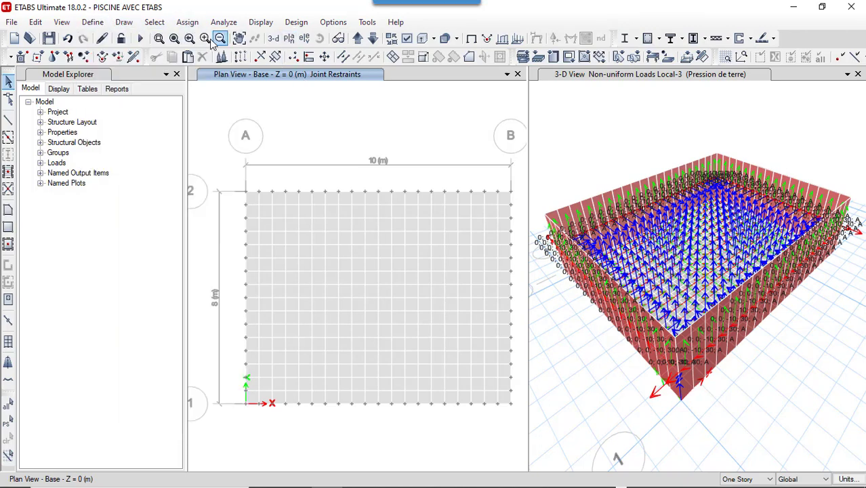
pyautogui.click(188, 23)
pyautogui.moveTo(229, 157)
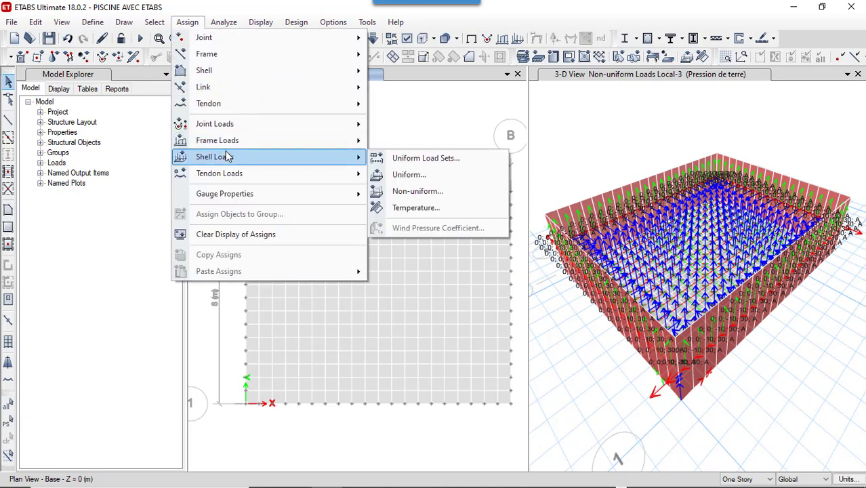
# - Set the scale factor of the Pression de terre load case to -1 and save the load cases
pyautogui.click(94, 24)
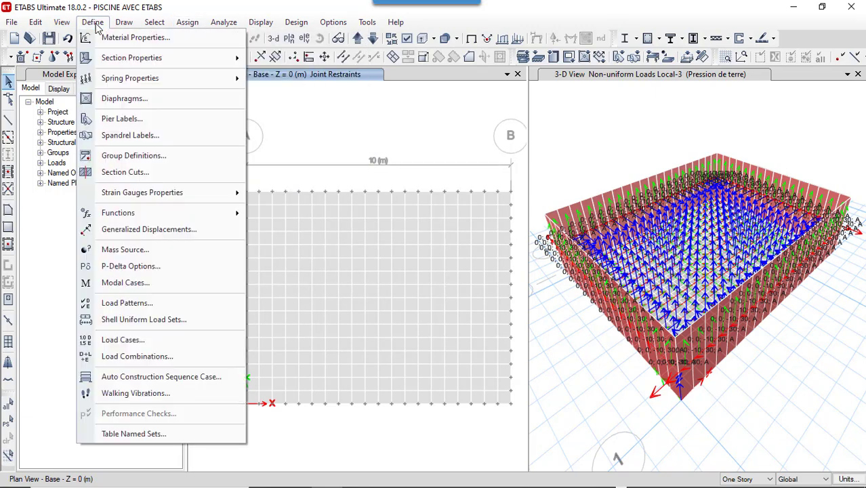
pyautogui.click(178, 340)
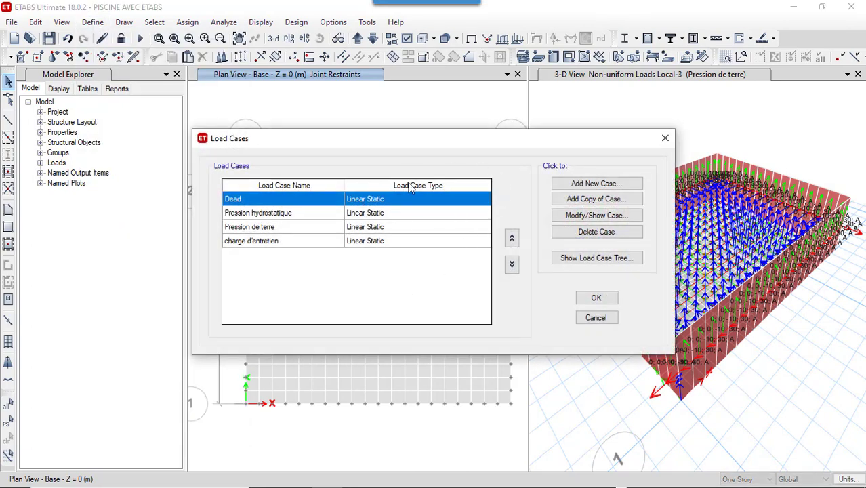
pyautogui.click(292, 230)
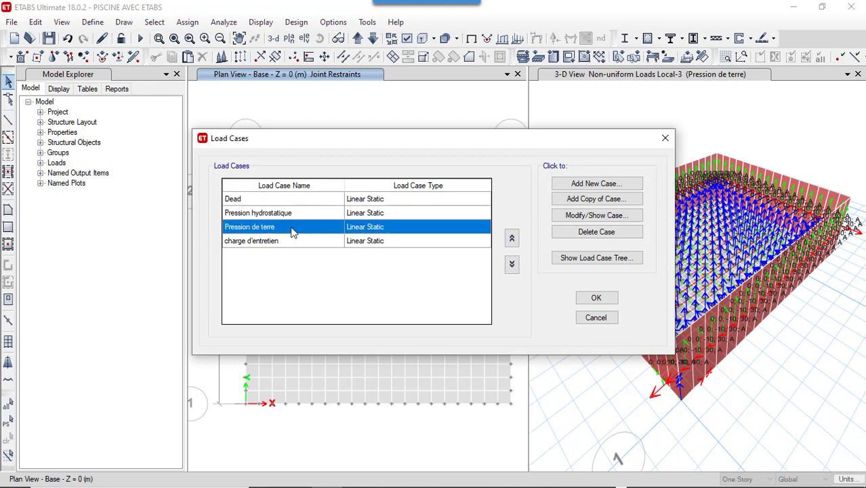
pyautogui.click(623, 217)
pyautogui.click(486, 243)
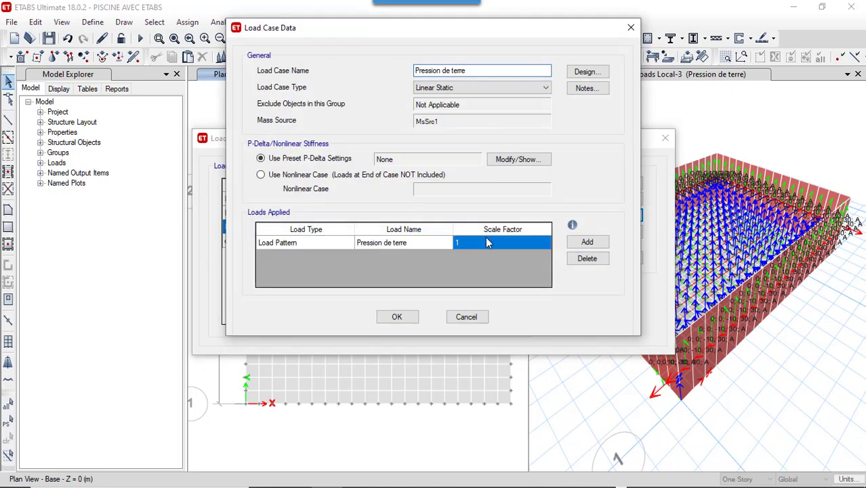
pyautogui.press('BackSpace')
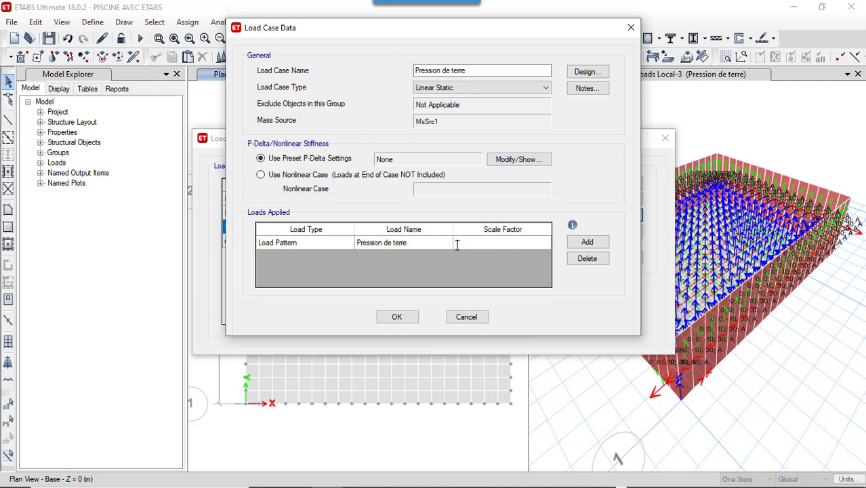
pyautogui.write('1')
pyautogui.press('BackSpace')
pyautogui.write('1')
pyautogui.click(456, 243)
pyautogui.write('-')
pyautogui.click(396, 316)
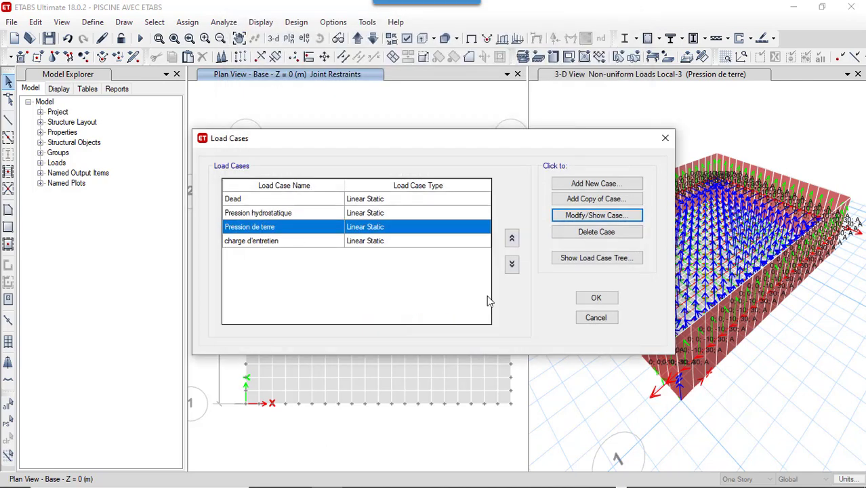
pyautogui.click(606, 301)
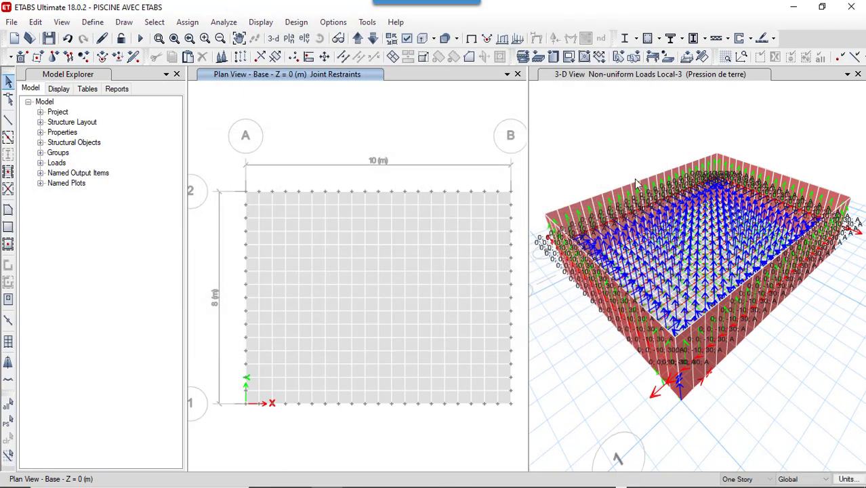
# - Run the structural analysis of the reservoir model with the 3D view active
pyautogui.click(635, 130)
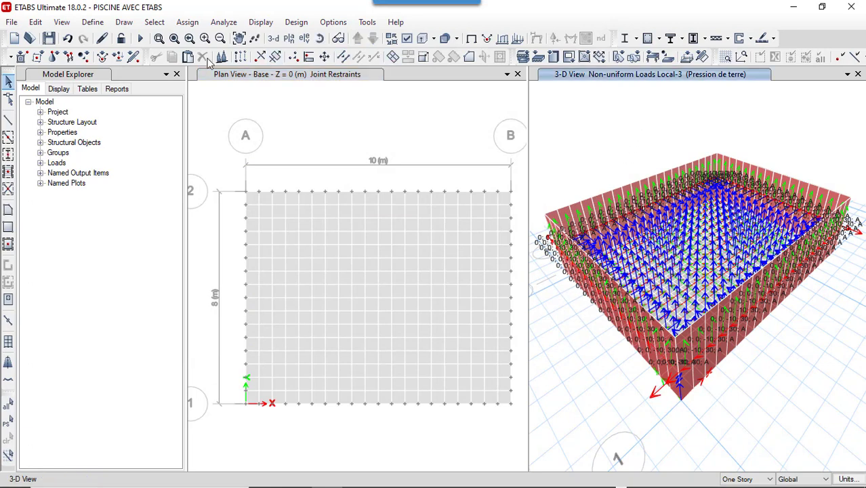
pyautogui.click(140, 38)
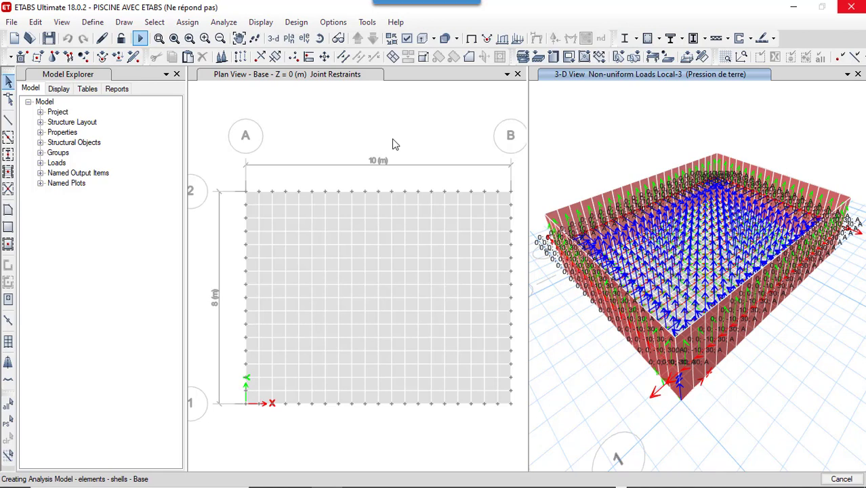
pyautogui.click(390, 476)
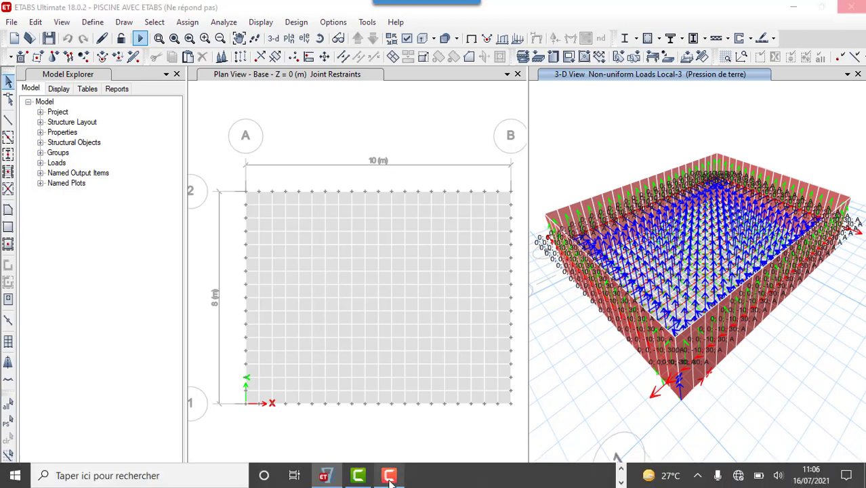
pyautogui.click(801, 444)
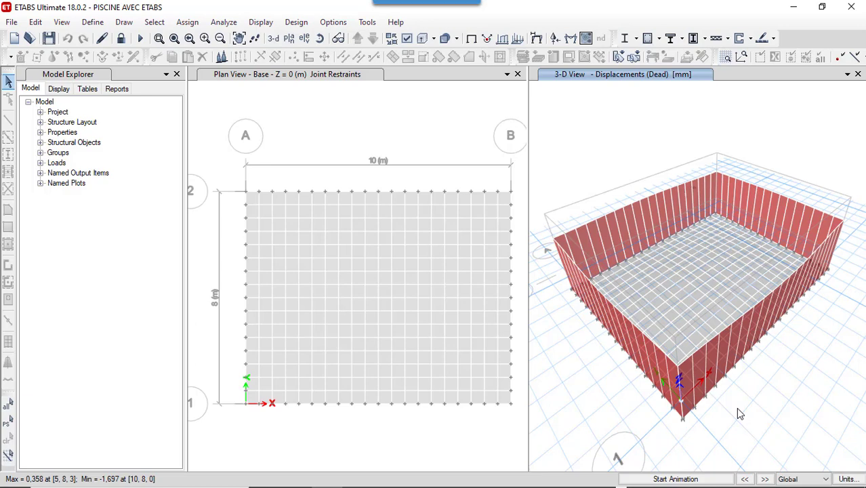
# - Animate the reservoir's deformed shape under the Dead case in the 3D view, then stop the animation
pyautogui.click(694, 479)
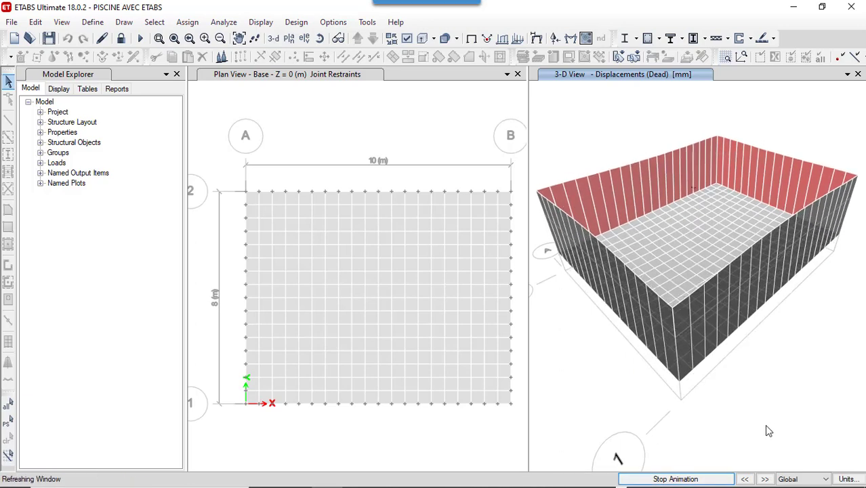
pyautogui.moveTo(774, 250)
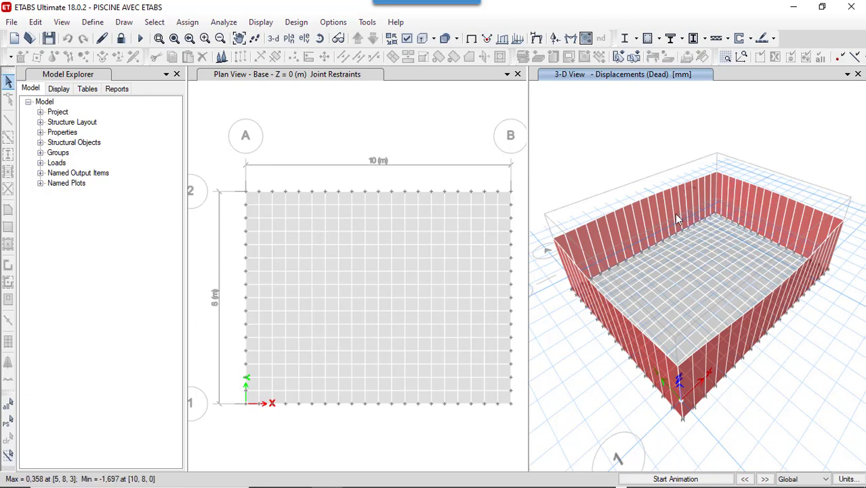
pyautogui.moveTo(616, 275)
# - Try to display the Moment 3-3 member force diagram for a load combination instead of a load case
pyautogui.click(571, 40)
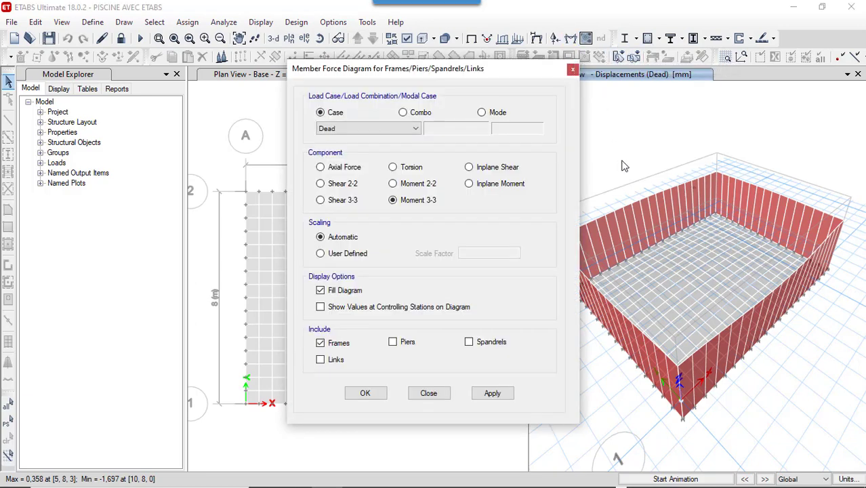
pyautogui.click(404, 113)
pyautogui.click(497, 396)
pyautogui.click(503, 296)
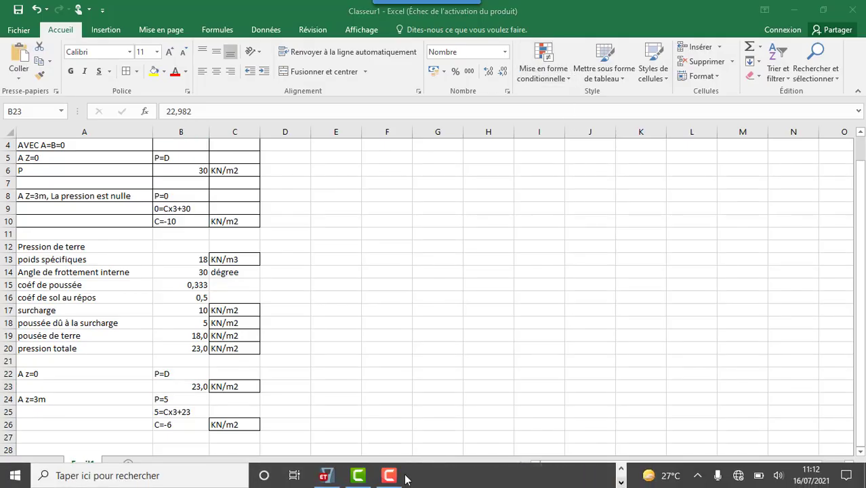
pyautogui.click(324, 474)
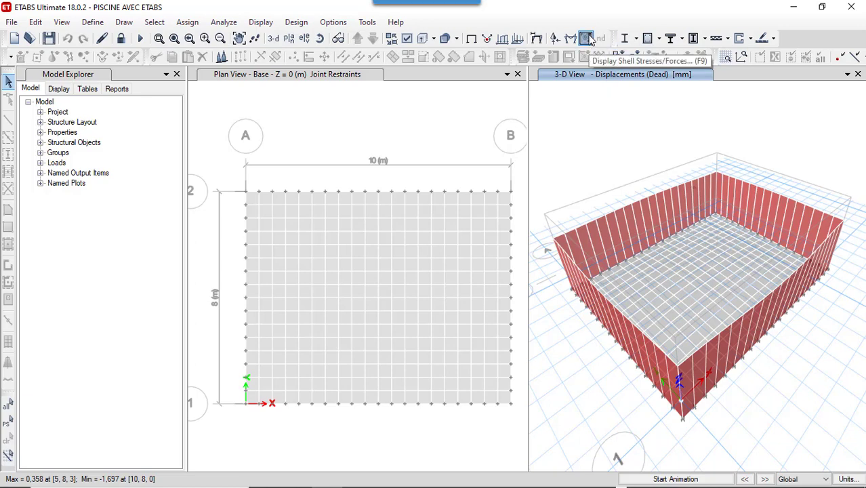
# - Show the deformed shape for the reservoir plein service combination with Displacement UX contours drawn on the objects in the 3D view
pyautogui.click(535, 39)
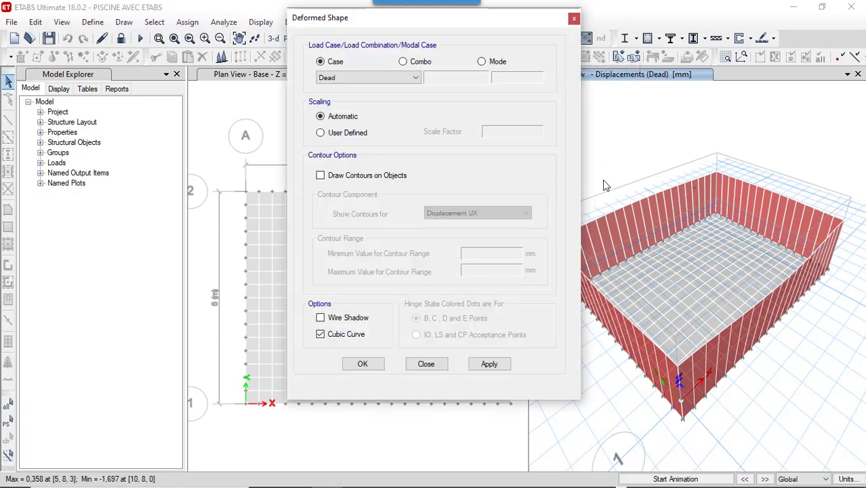
pyautogui.click(403, 62)
pyautogui.click(321, 177)
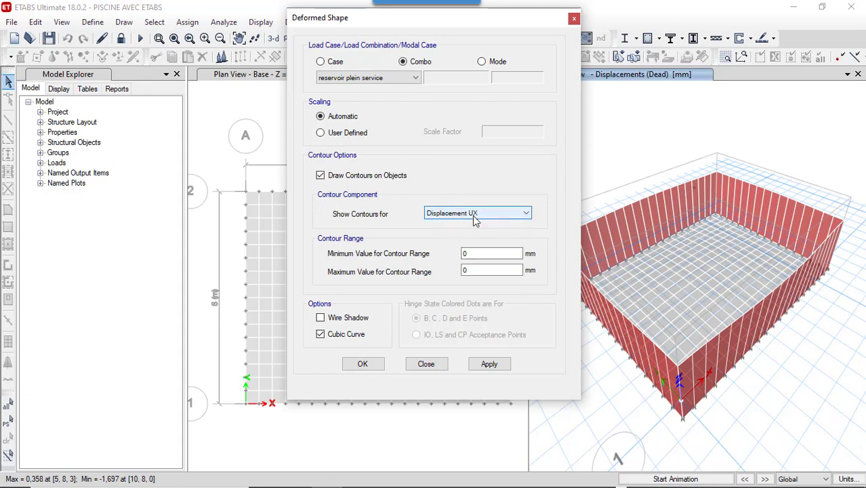
pyautogui.click(491, 364)
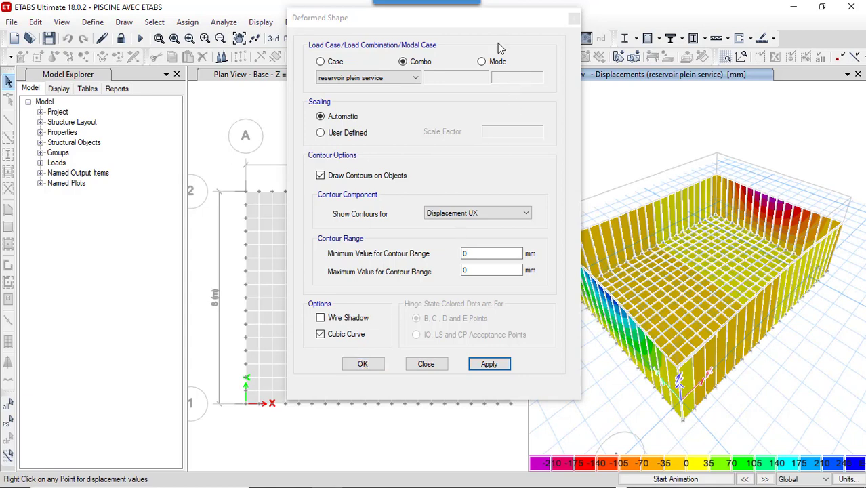
pyautogui.moveTo(507, 20); pyautogui.dragTo(441, 40)
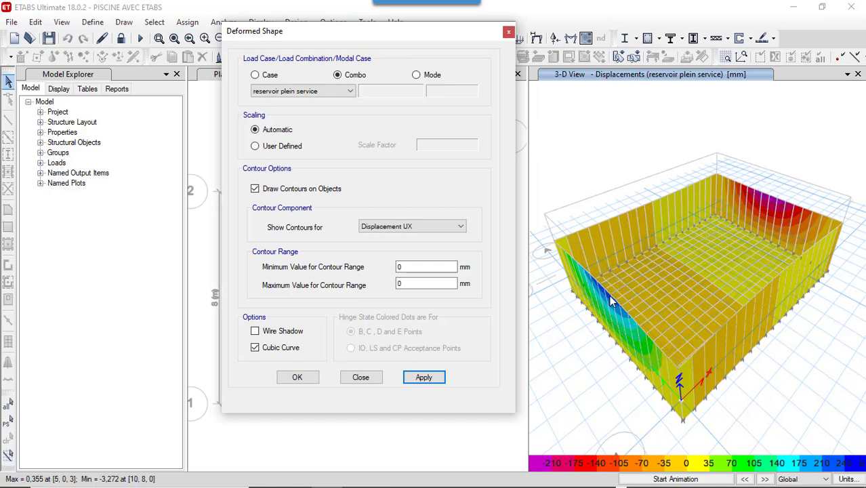
pyautogui.moveTo(610, 298)
pyautogui.moveTo(773, 202)
# - Display the UX displacement contours for the reservoir plein ultime combination and for the reservoir vide service combination
pyautogui.click(331, 90)
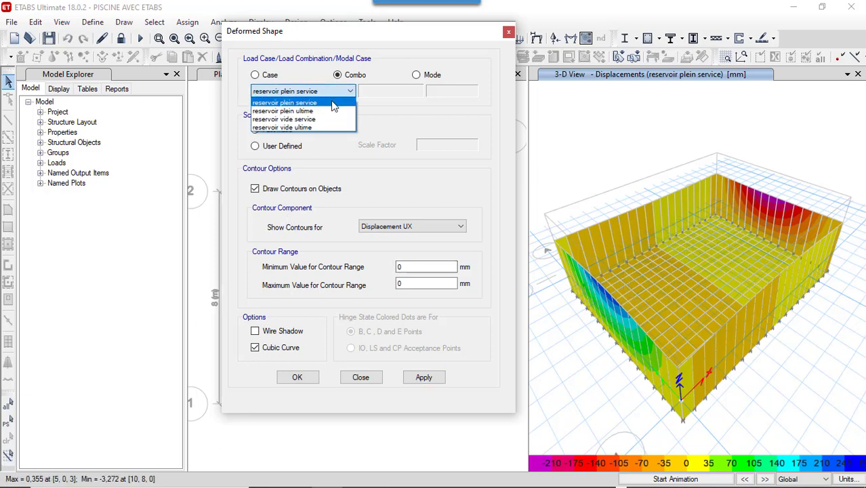
pyautogui.click(325, 111)
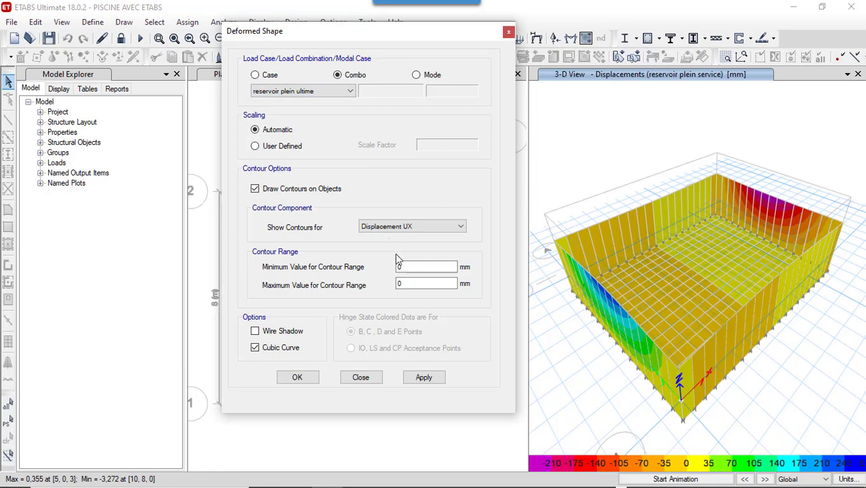
pyautogui.click(426, 379)
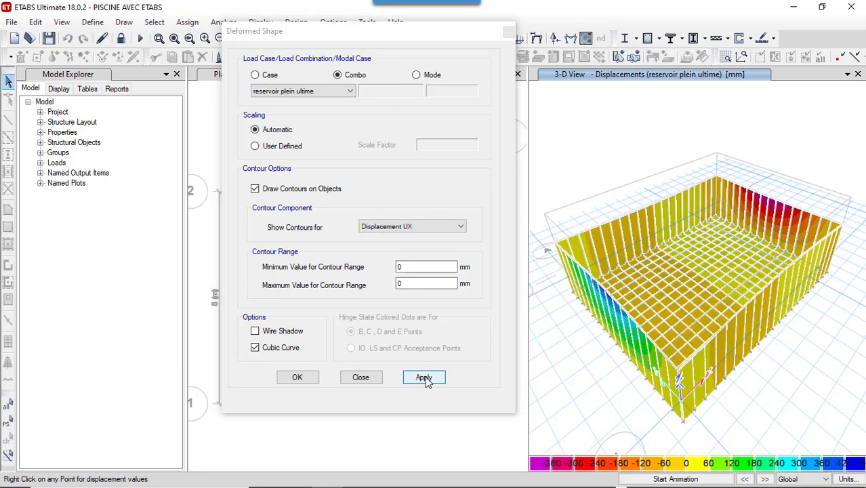
pyautogui.click(330, 92)
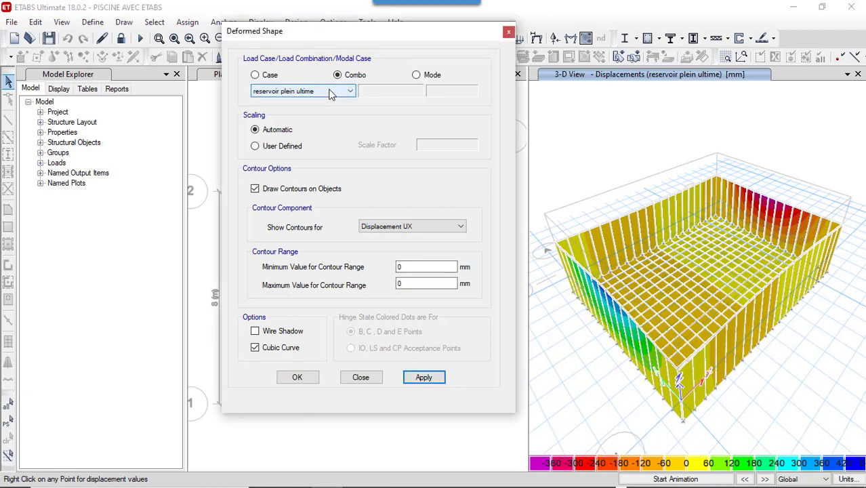
pyautogui.click(328, 121)
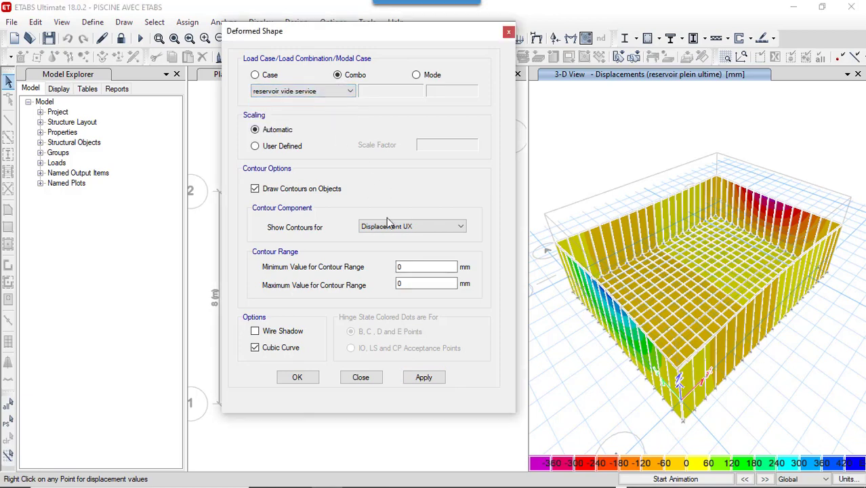
pyautogui.click(424, 377)
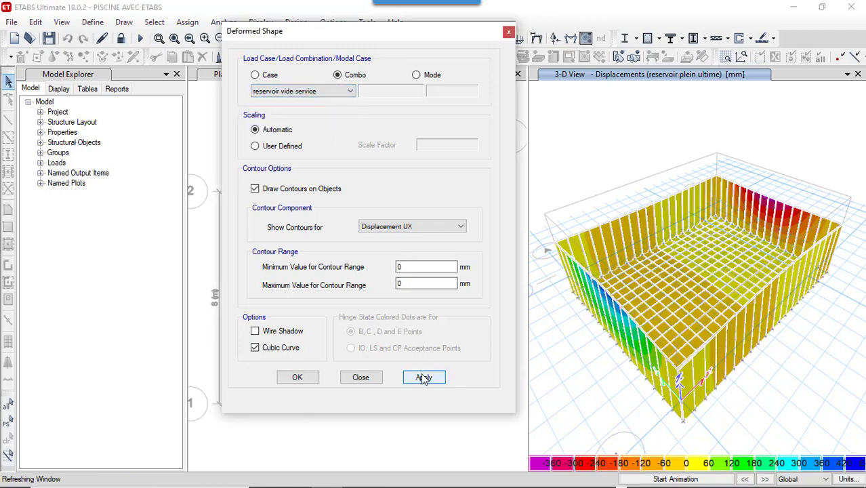
# - Switch the contour component to Displacement UZ for the reservoir vide service combination and inspect the base slab's joint displacements
pyautogui.click(420, 226)
pyautogui.click(421, 255)
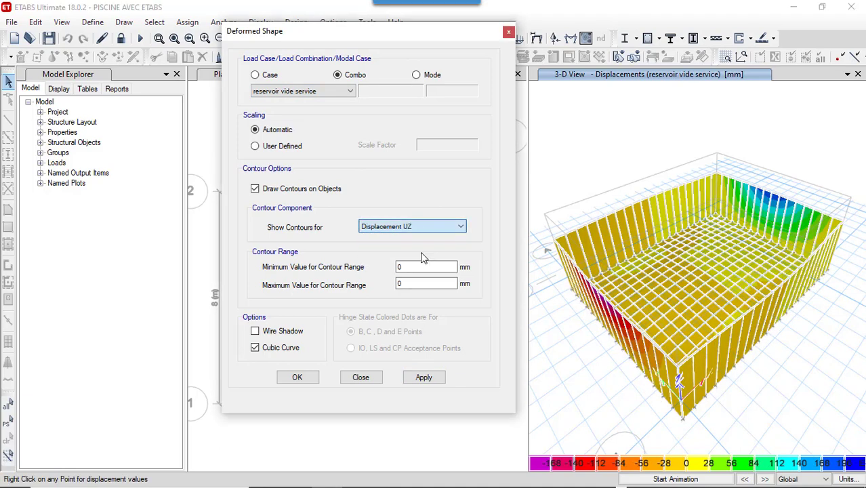
pyautogui.click(427, 378)
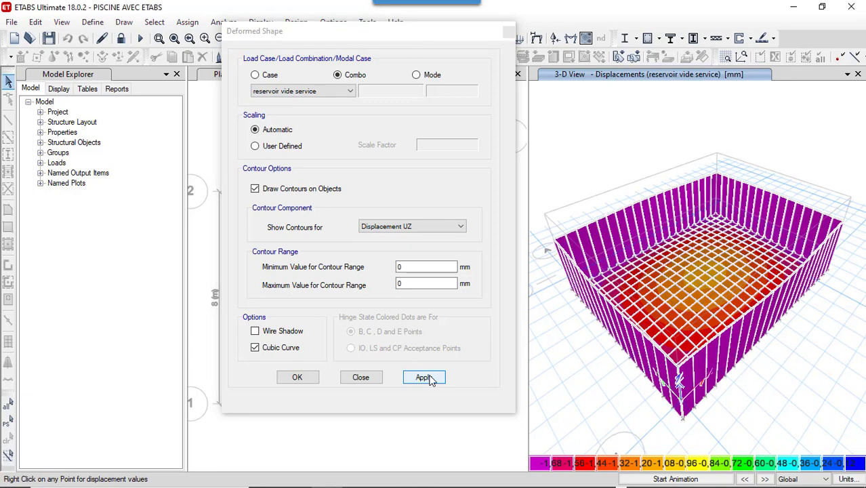
pyautogui.click(426, 378)
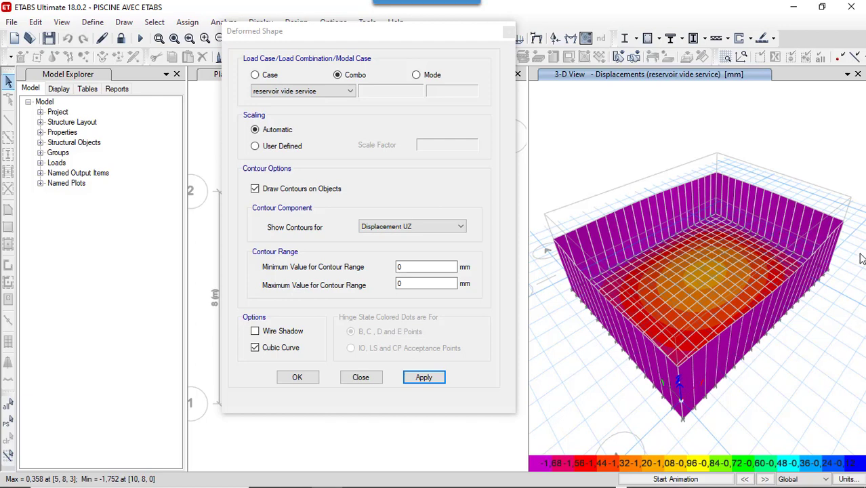
pyautogui.moveTo(844, 231)
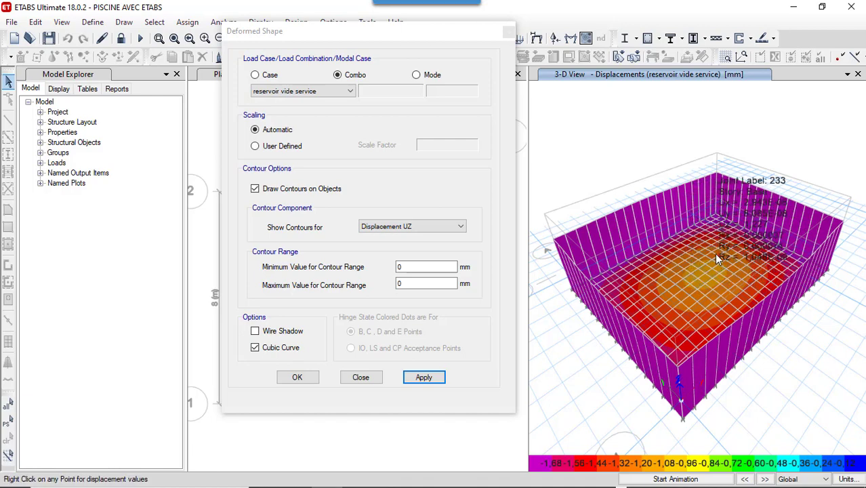
pyautogui.moveTo(694, 269)
pyautogui.moveTo(669, 462)
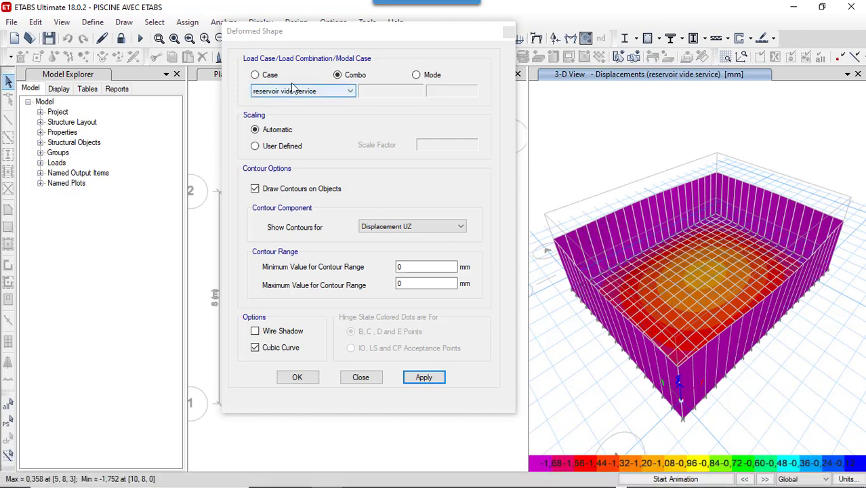
# - Display the UZ displacement contours for the Pression de terre load case instead of a combination
pyautogui.click(263, 76)
pyautogui.click(278, 91)
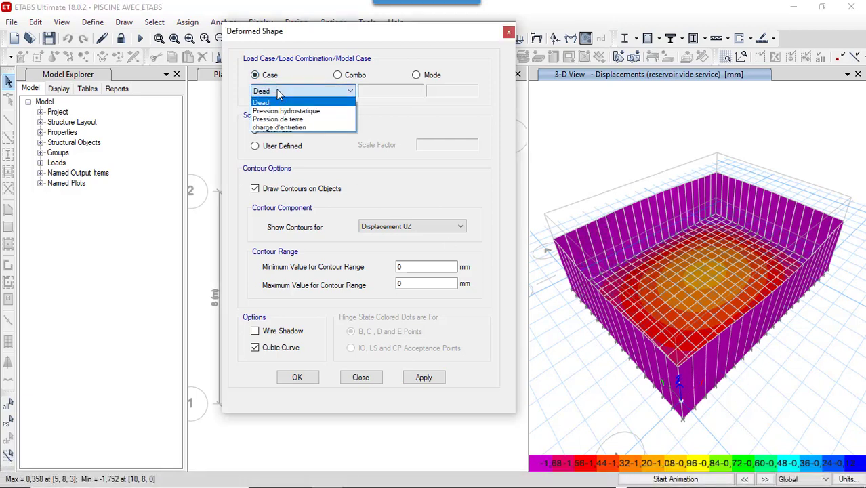
pyautogui.click(309, 120)
pyautogui.click(424, 378)
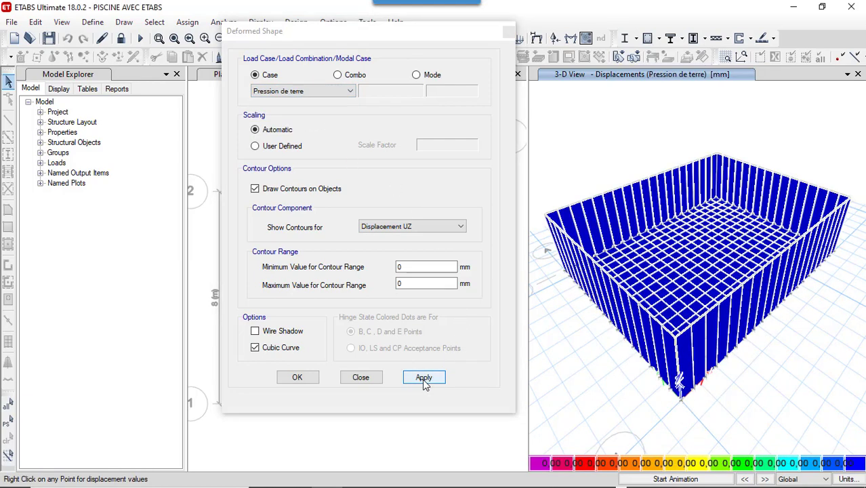
pyautogui.click(424, 378)
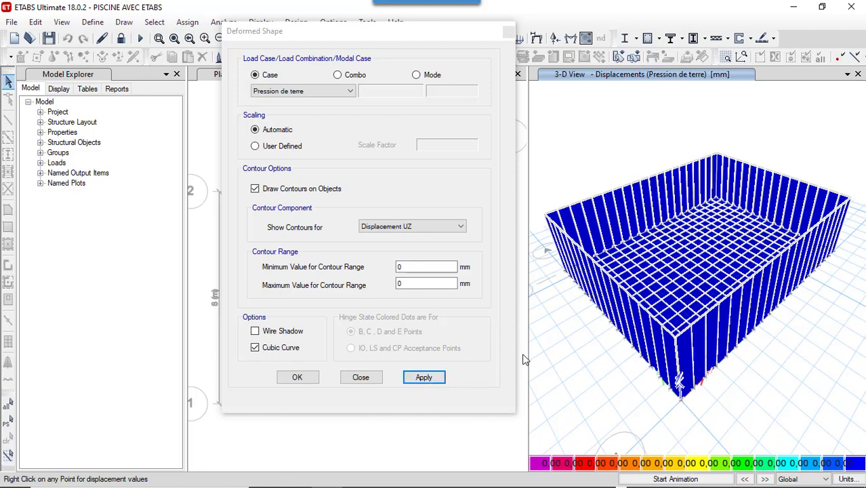
# - Display the UZ displacement contours for the Pression hydrostatique load case and for the Dead load case, leaving the deformed shape settings
pyautogui.click(326, 89)
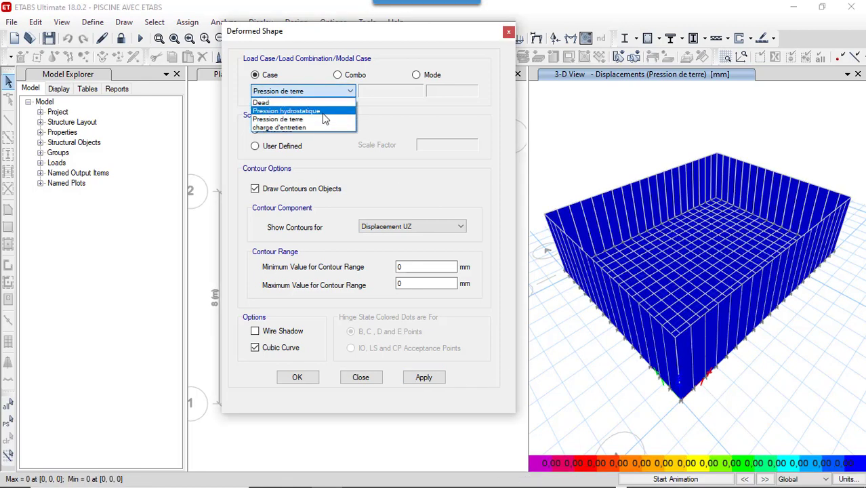
pyautogui.click(322, 111)
pyautogui.click(425, 380)
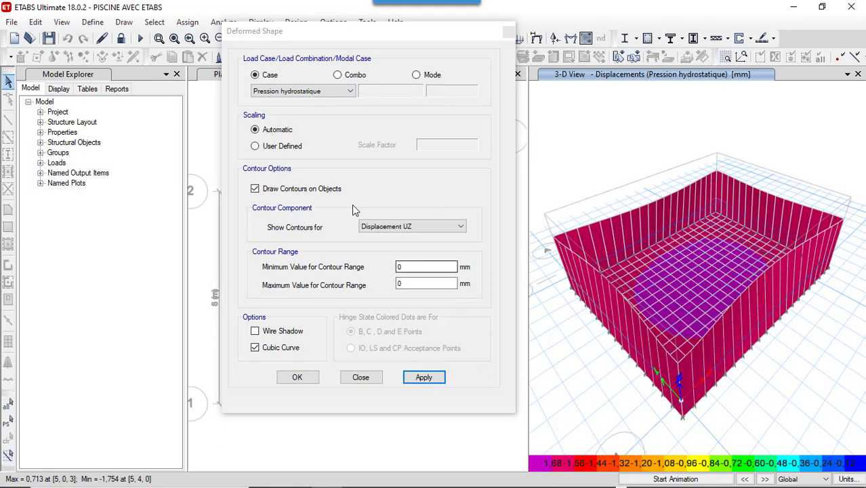
pyautogui.click(322, 95)
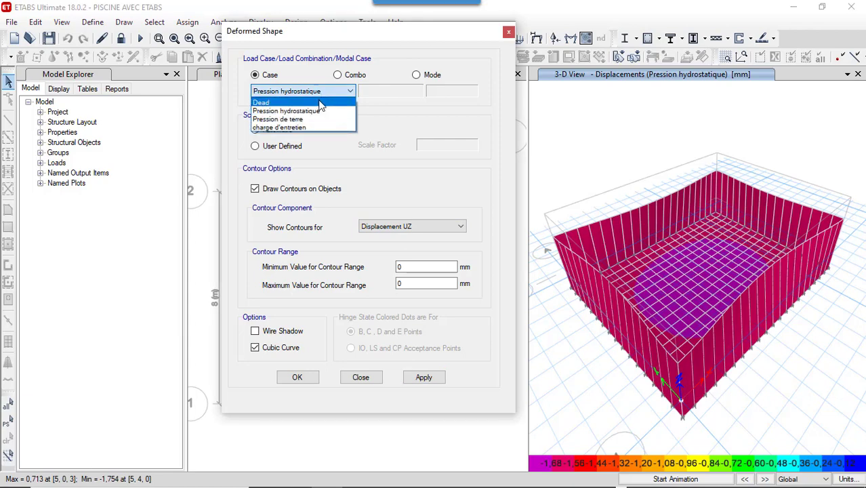
pyautogui.click(319, 102)
pyautogui.click(436, 384)
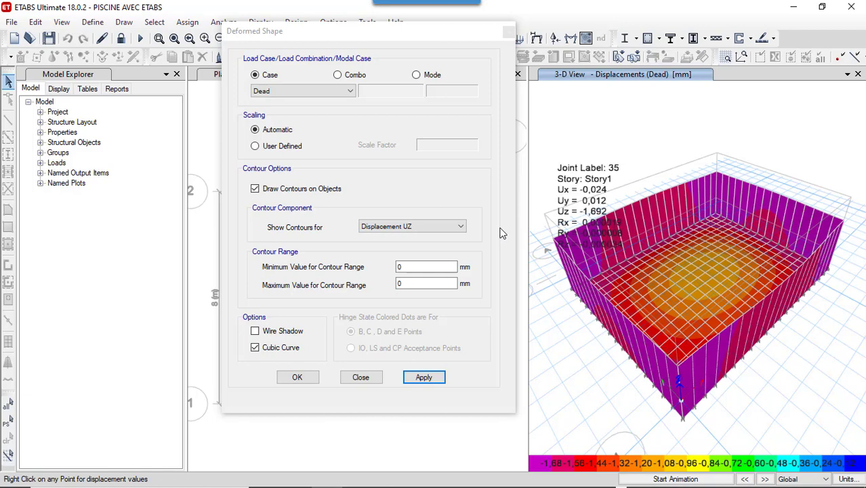
pyautogui.click(508, 34)
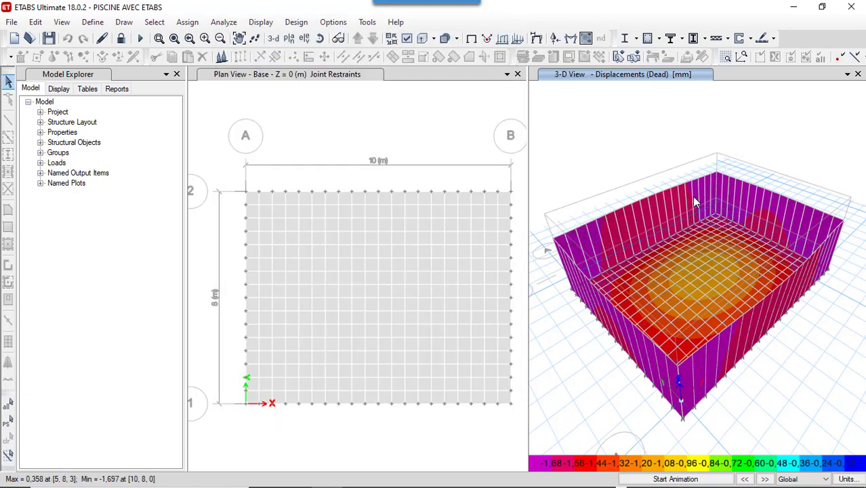
# - Display the resultant M22 shell moment contours for the Pression hydrostatique load case in the base plan view
pyautogui.click(586, 39)
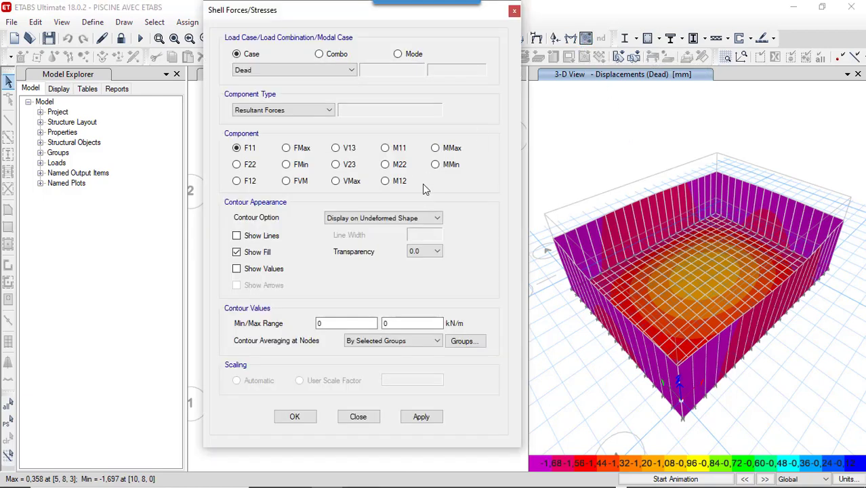
pyautogui.moveTo(453, 19); pyautogui.dragTo(830, 38)
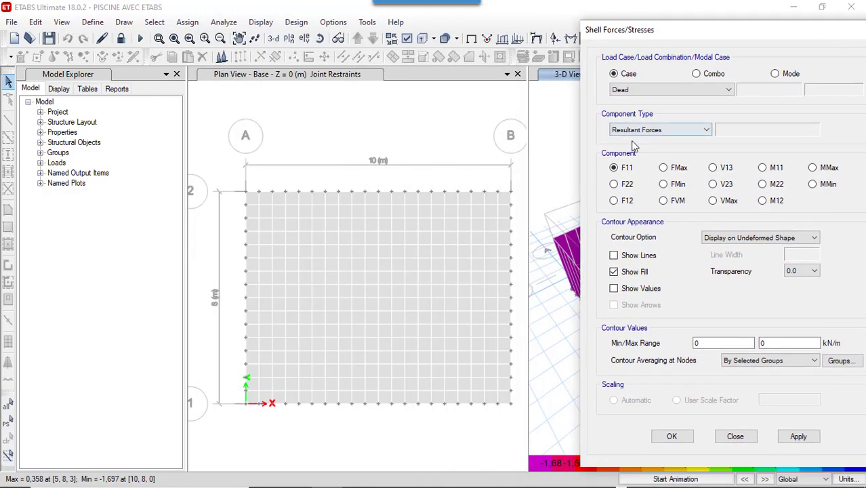
pyautogui.click(439, 137)
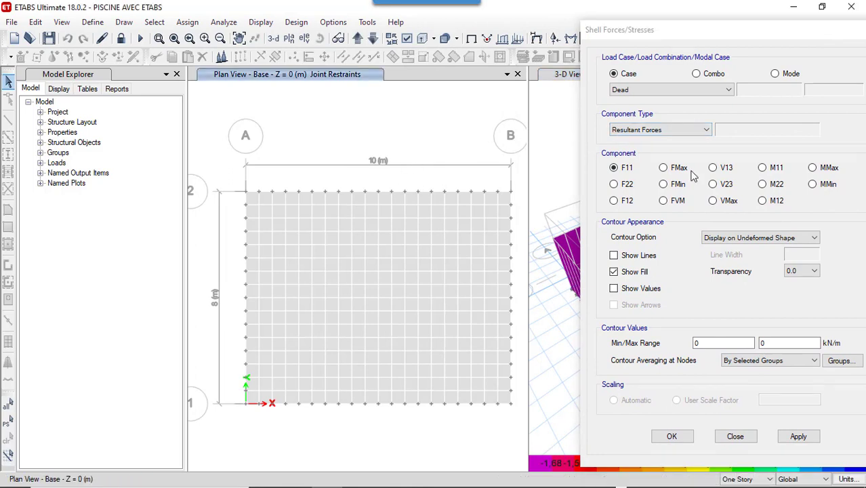
pyautogui.moveTo(726, 34); pyautogui.dragTo(697, 28)
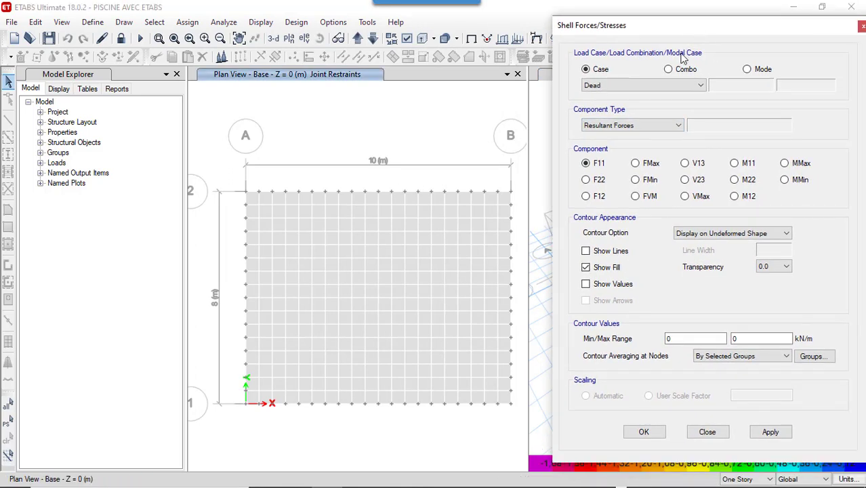
pyautogui.click(674, 88)
pyautogui.click(671, 106)
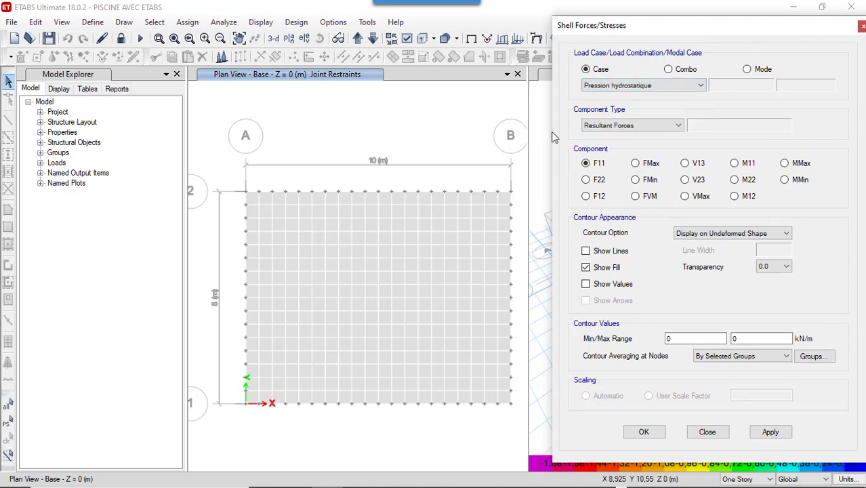
pyautogui.click(735, 180)
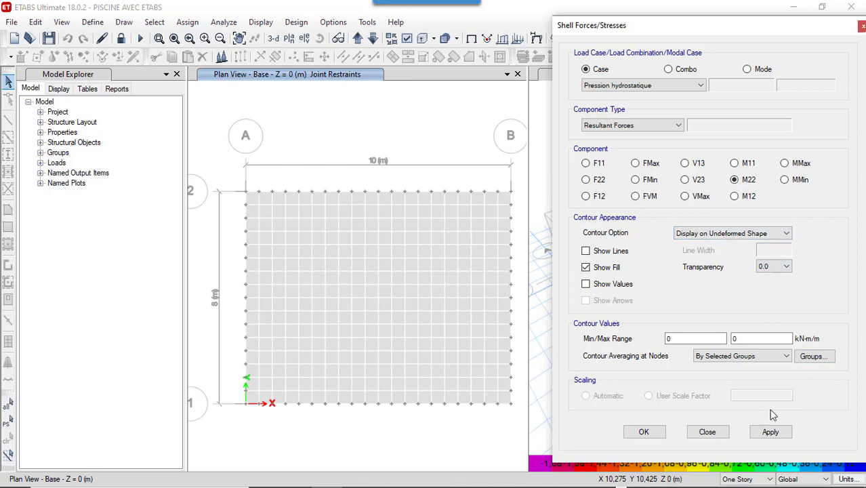
pyautogui.click(767, 432)
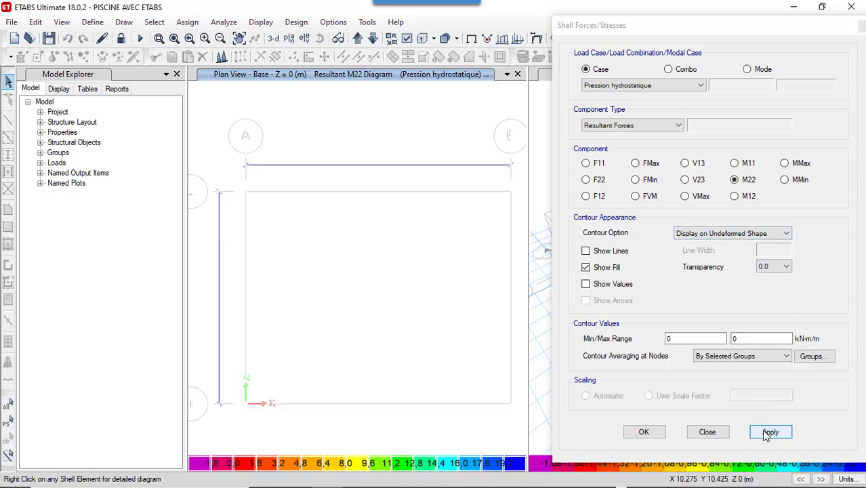
# - Display the M22 moment contours for the Dead load case in the base plan view, with contour lines and values shown
pyautogui.click(586, 284)
pyautogui.click(586, 250)
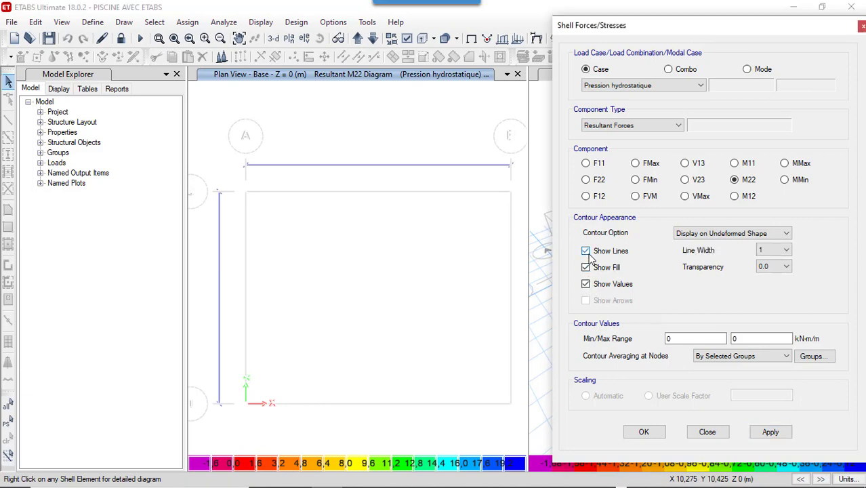
pyautogui.click(652, 86)
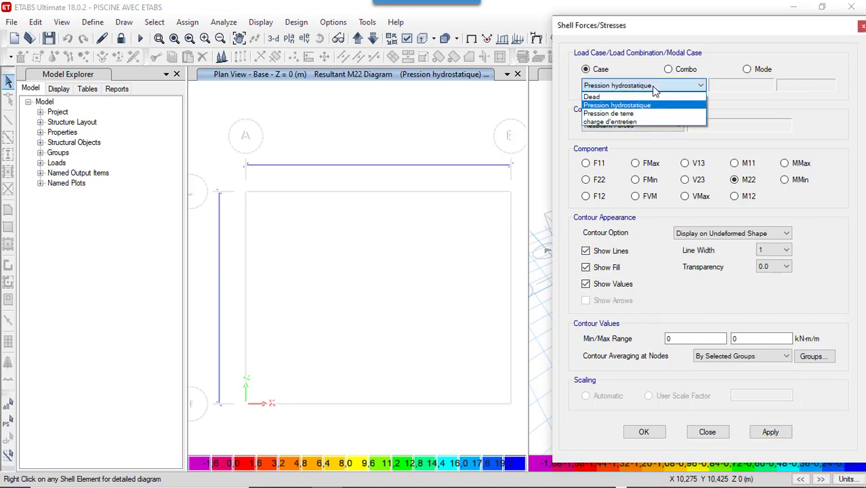
pyautogui.click(645, 113)
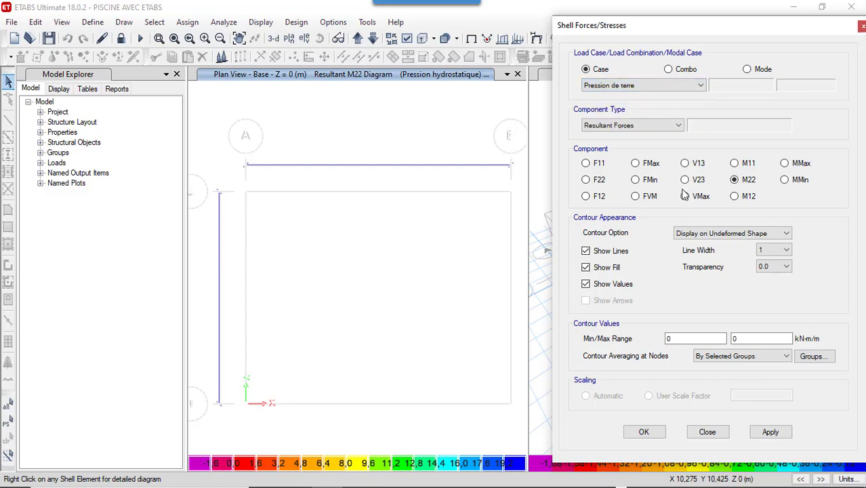
pyautogui.click(655, 86)
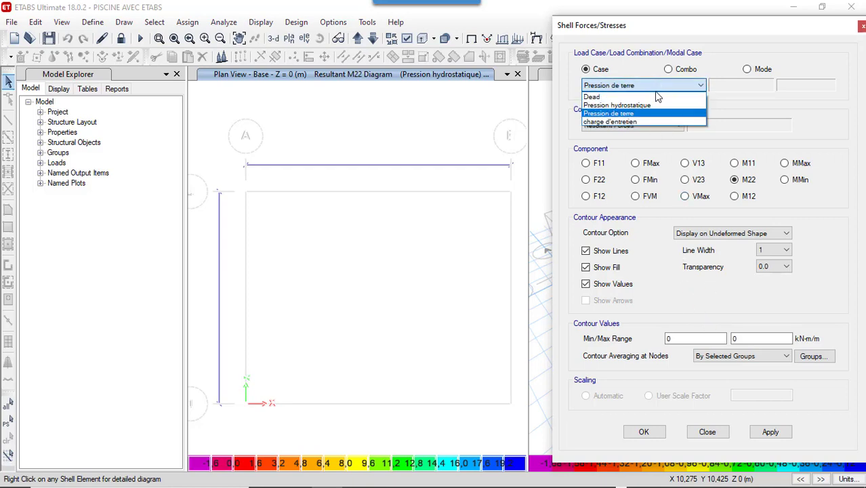
pyautogui.click(656, 97)
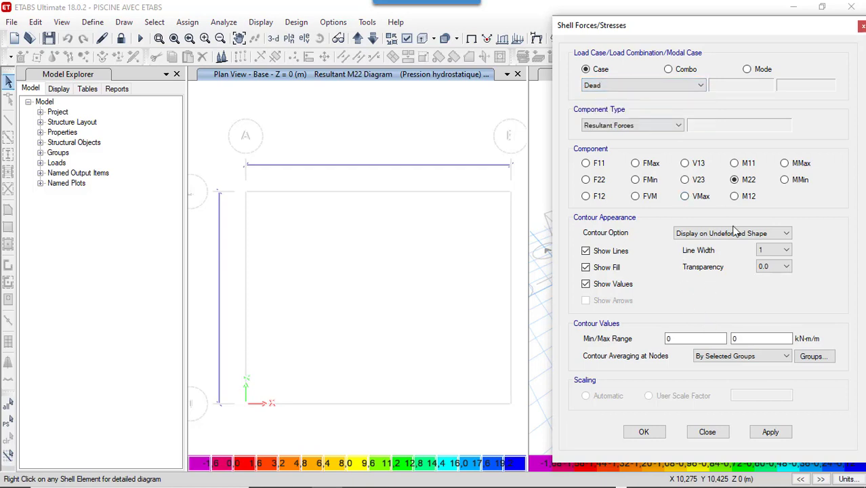
pyautogui.click(770, 432)
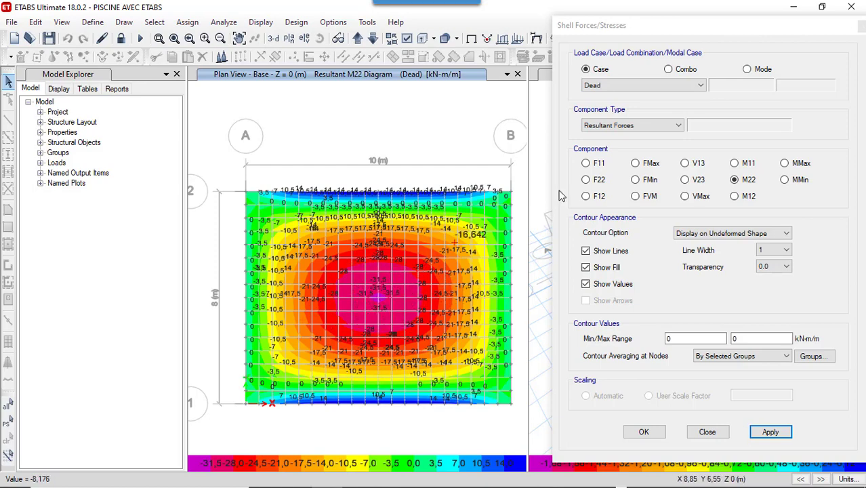
# - Display the M22 moment contours for the reservoir plein ultime combination instead of a load case
pyautogui.click(668, 69)
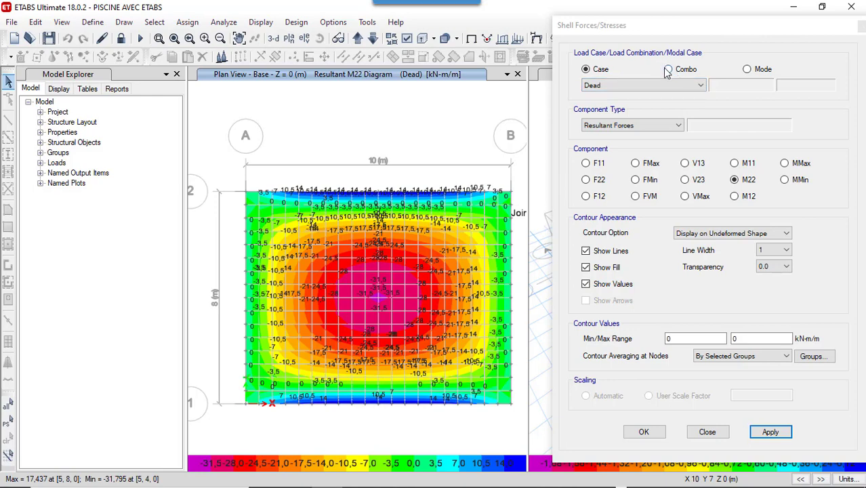
pyautogui.click(700, 86)
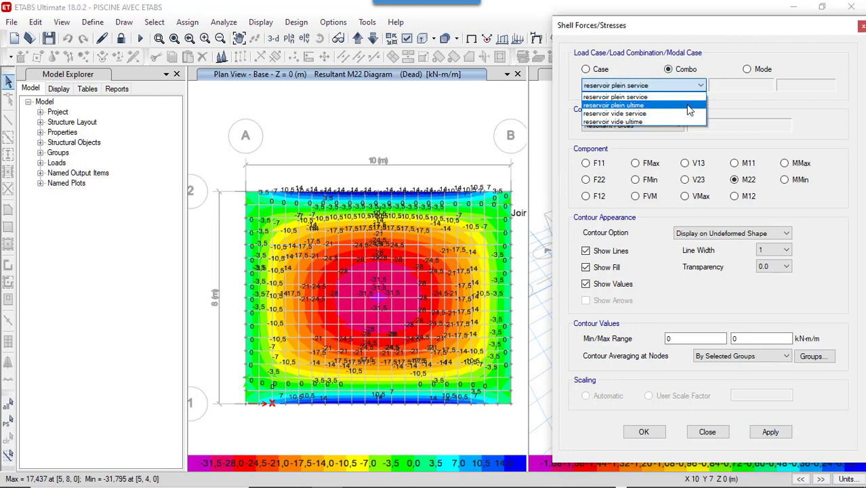
pyautogui.click(686, 105)
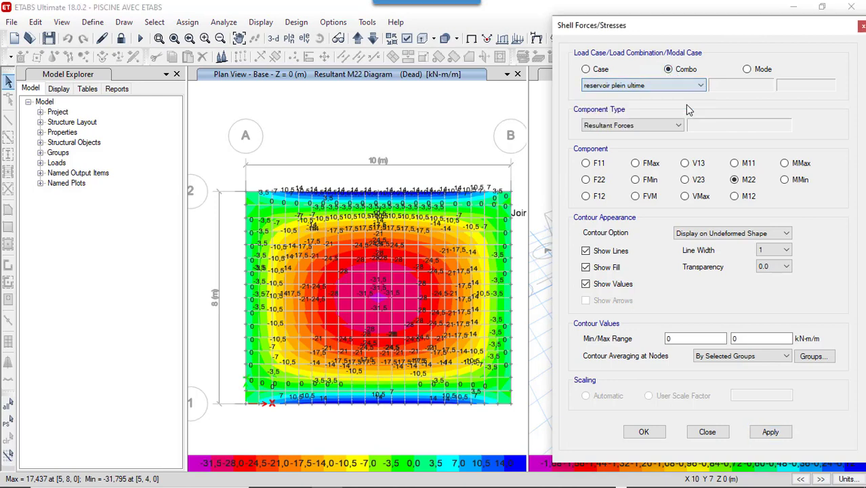
pyautogui.click(771, 432)
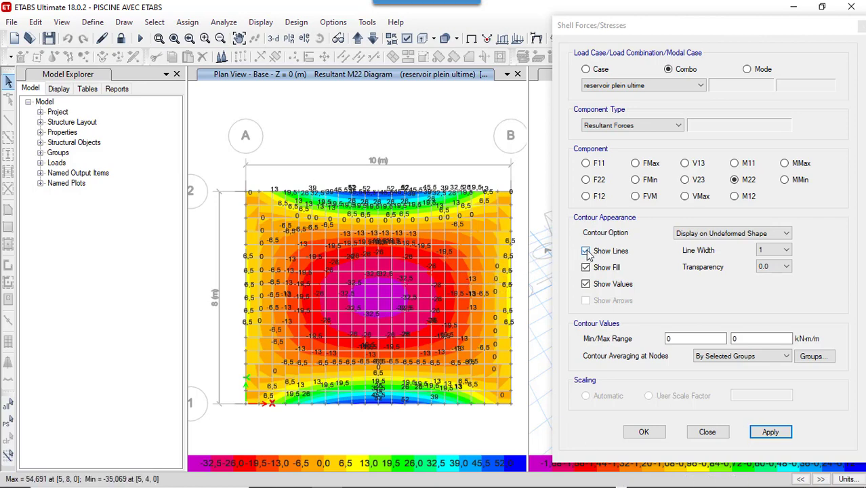
# - Redraw the M22 diagram without contour lines and then with them to compare the two appearances
pyautogui.click(585, 251)
pyautogui.click(759, 433)
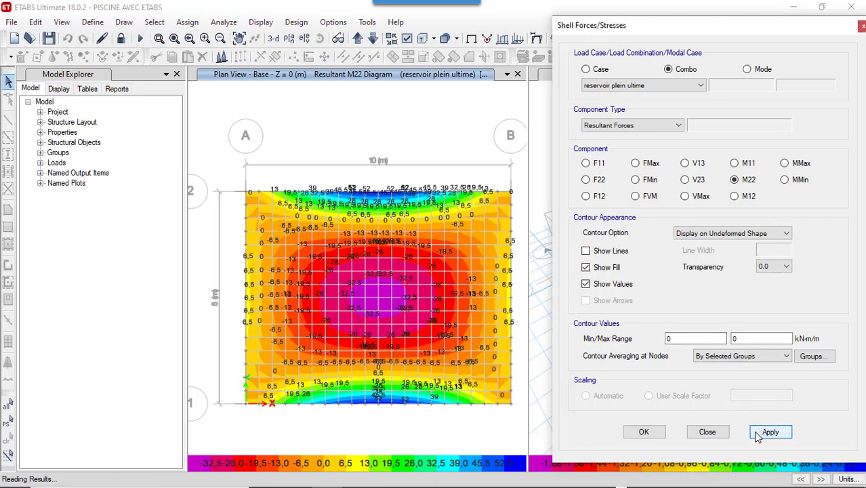
pyautogui.click(585, 251)
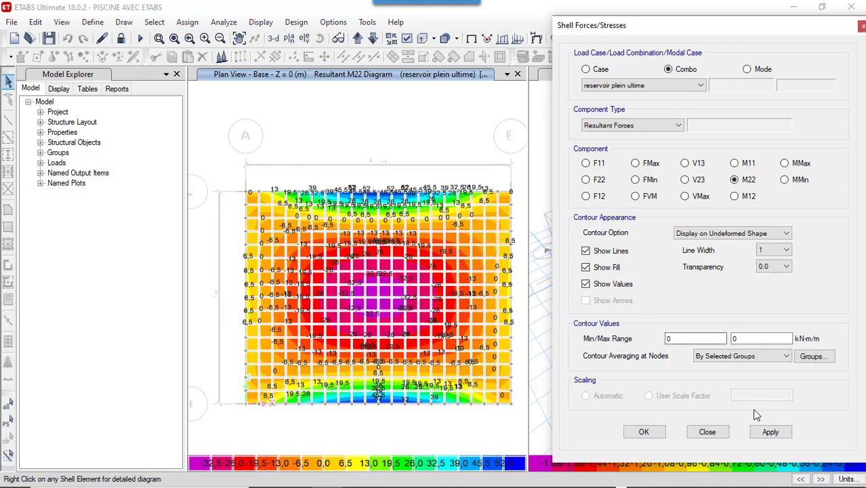
pyautogui.click(762, 432)
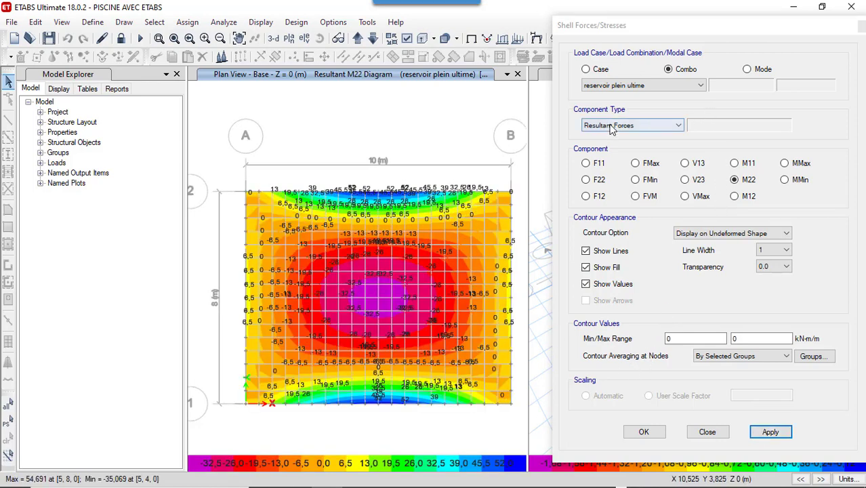
# - Switch the component type to Shell Stresses and display the S11 stress contours on the visible face
pyautogui.click(679, 126)
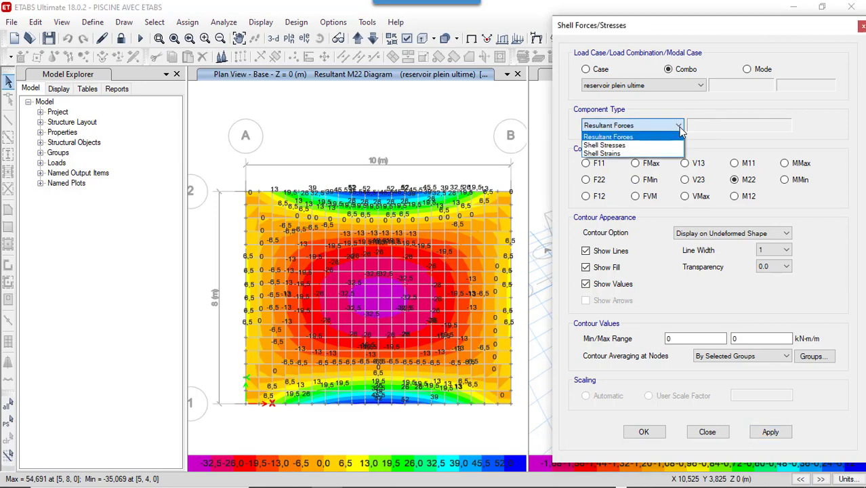
pyautogui.click(641, 145)
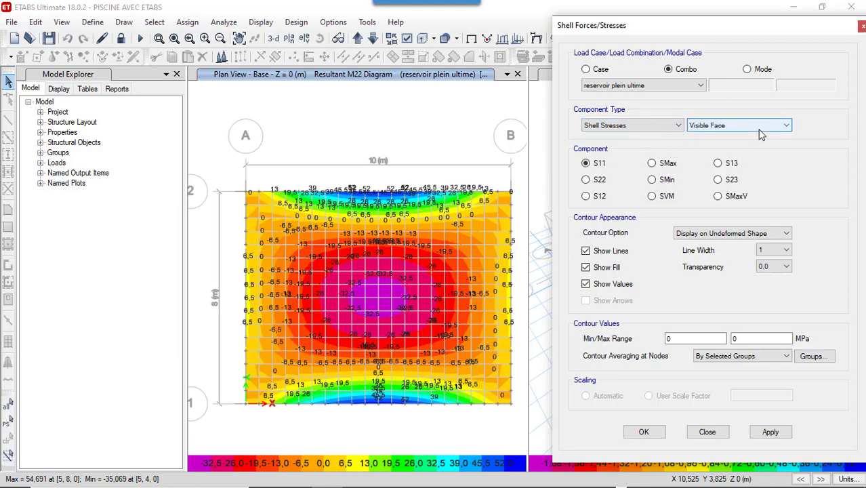
pyautogui.click(770, 431)
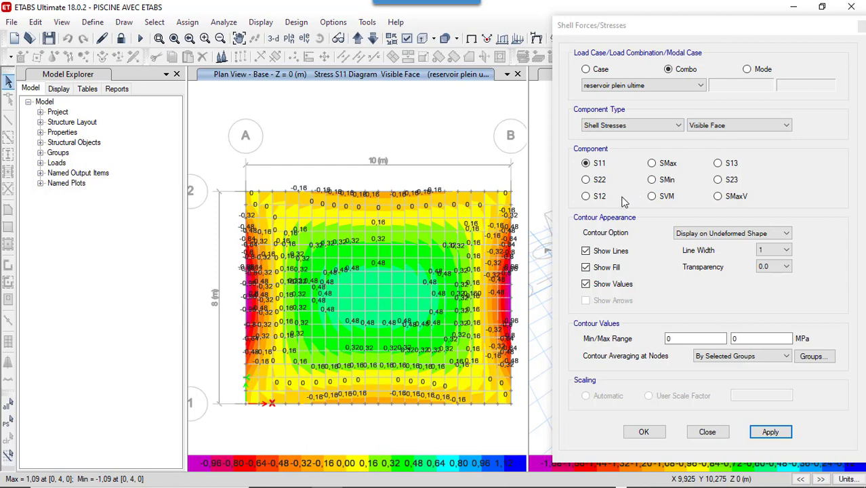
# - Display the SMax stress contours for the base slab, check the available face options while keeping Visible Face, and close the shell stress settings
pyautogui.click(651, 163)
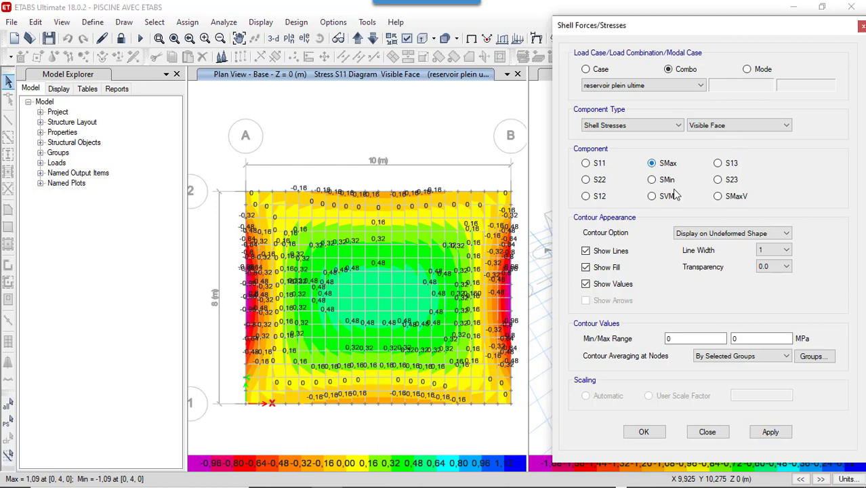
pyautogui.click(772, 435)
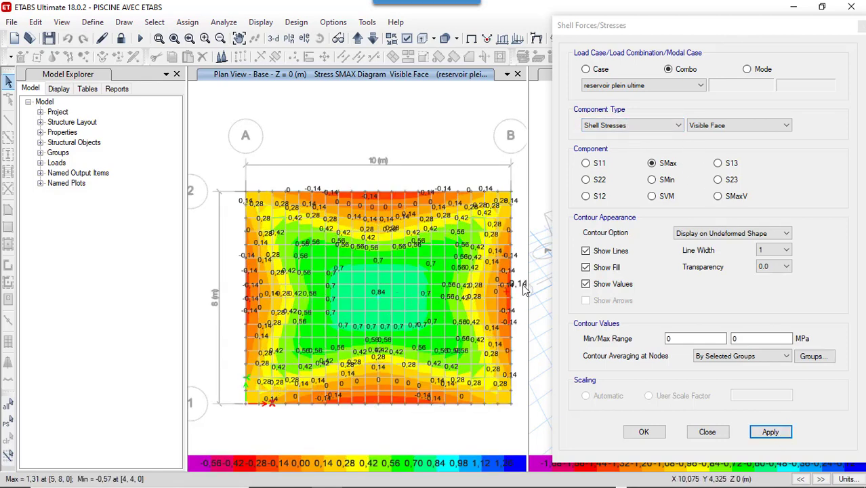
pyautogui.click(724, 115)
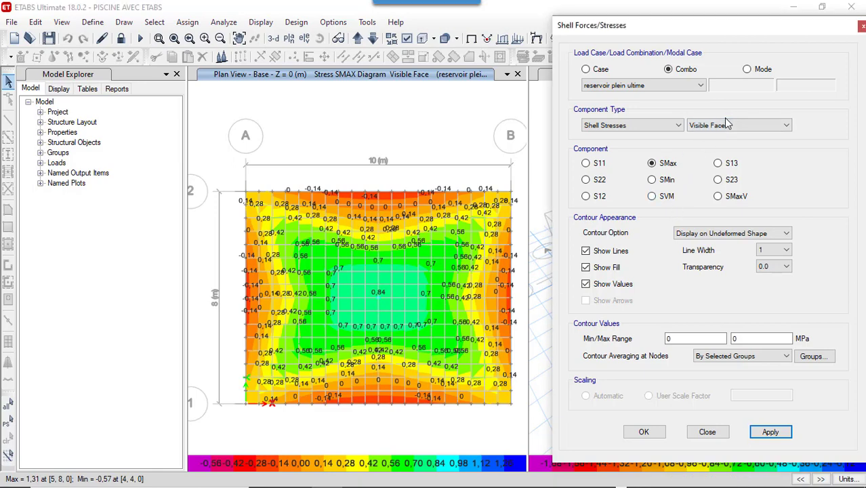
pyautogui.click(726, 125)
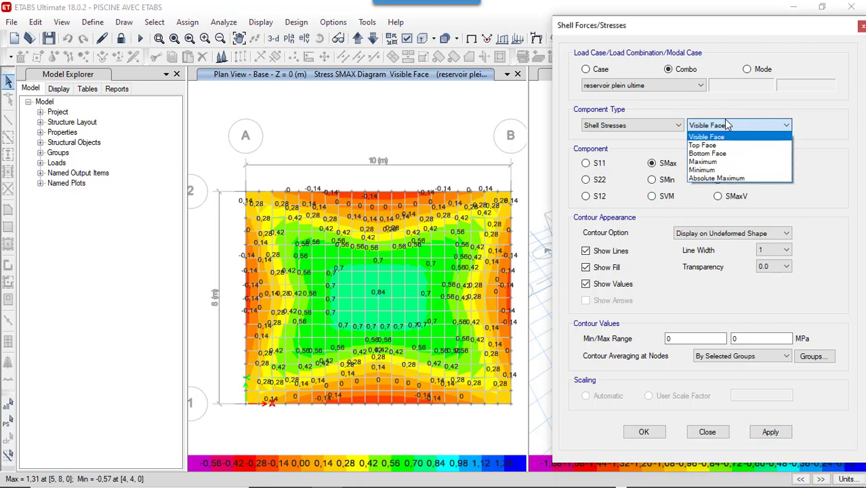
pyautogui.click(733, 107)
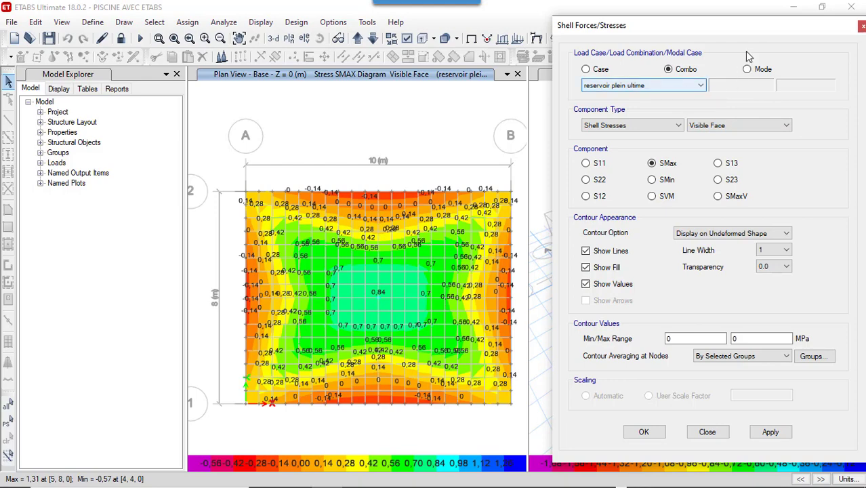
pyautogui.moveTo(729, 27); pyautogui.dragTo(370, 32)
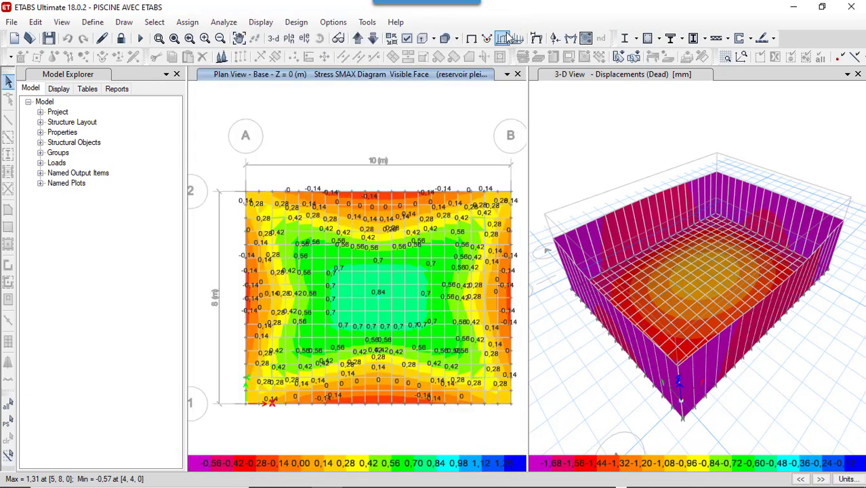
pyautogui.click(505, 31)
pyautogui.click(388, 475)
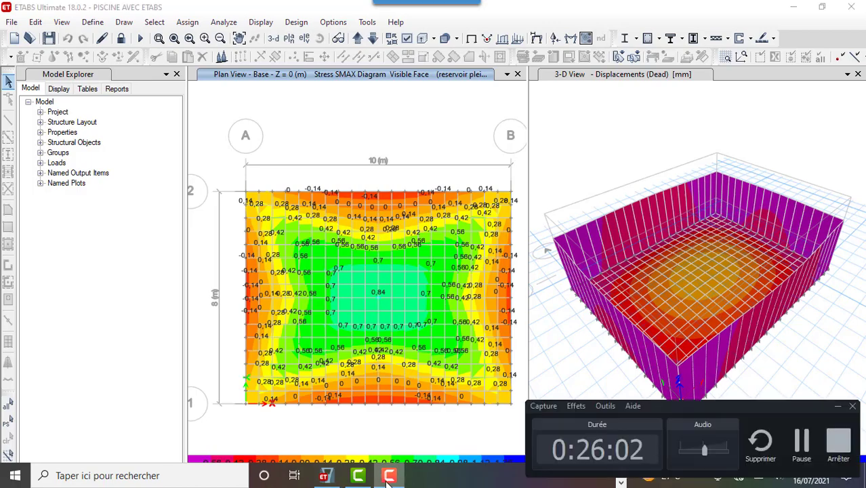